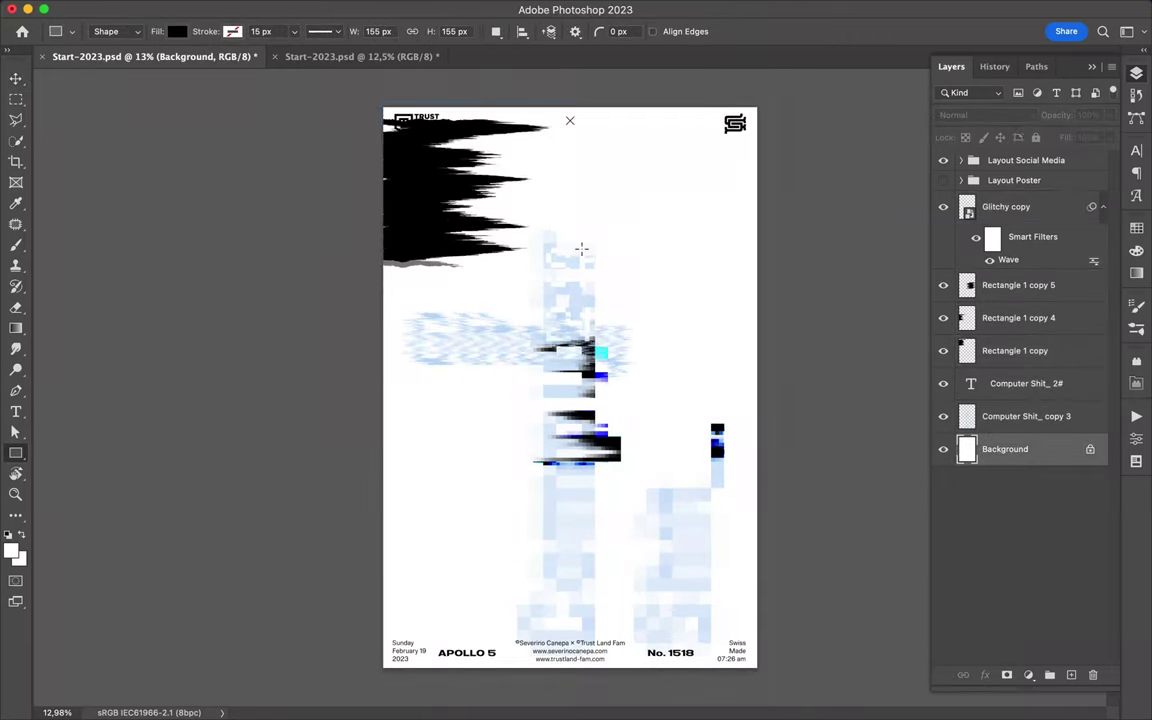
# Draw a full-page grey rectangle, move the title up-left, and send the rectangle down the stack
pyautogui.moveTo(760, 672); pyautogui.dragTo(760, 672)
pyautogui.press('v')
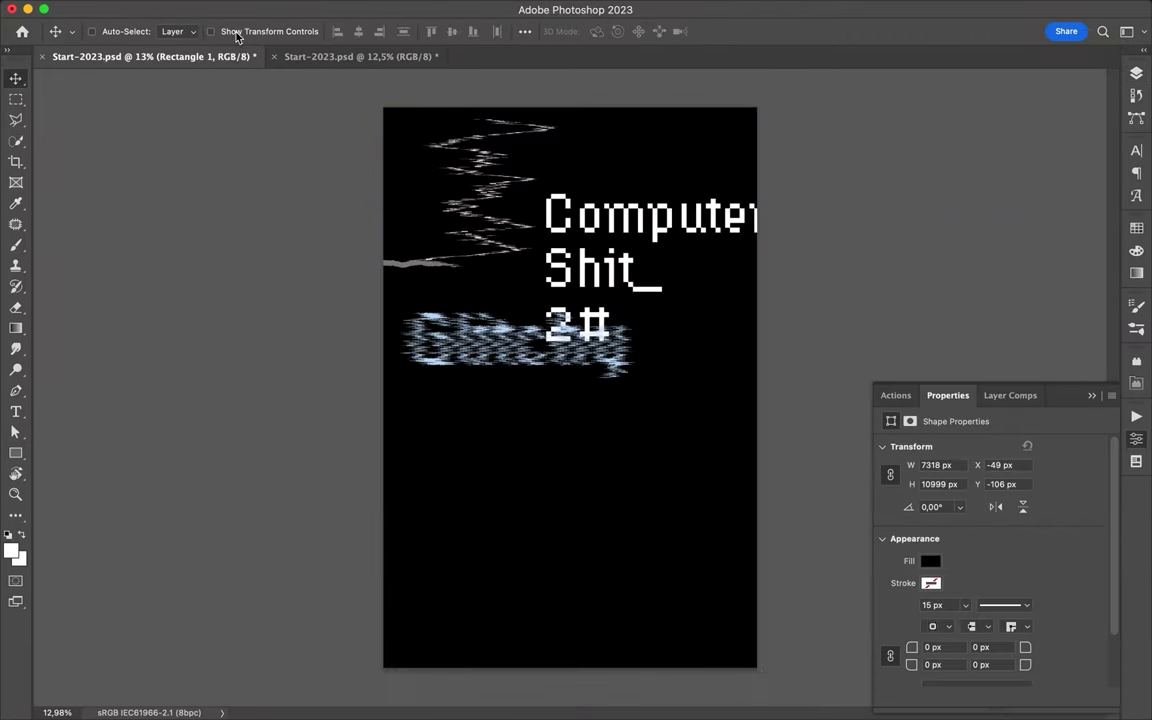
pyautogui.moveTo(700, 232); pyautogui.dragTo(598, 196)
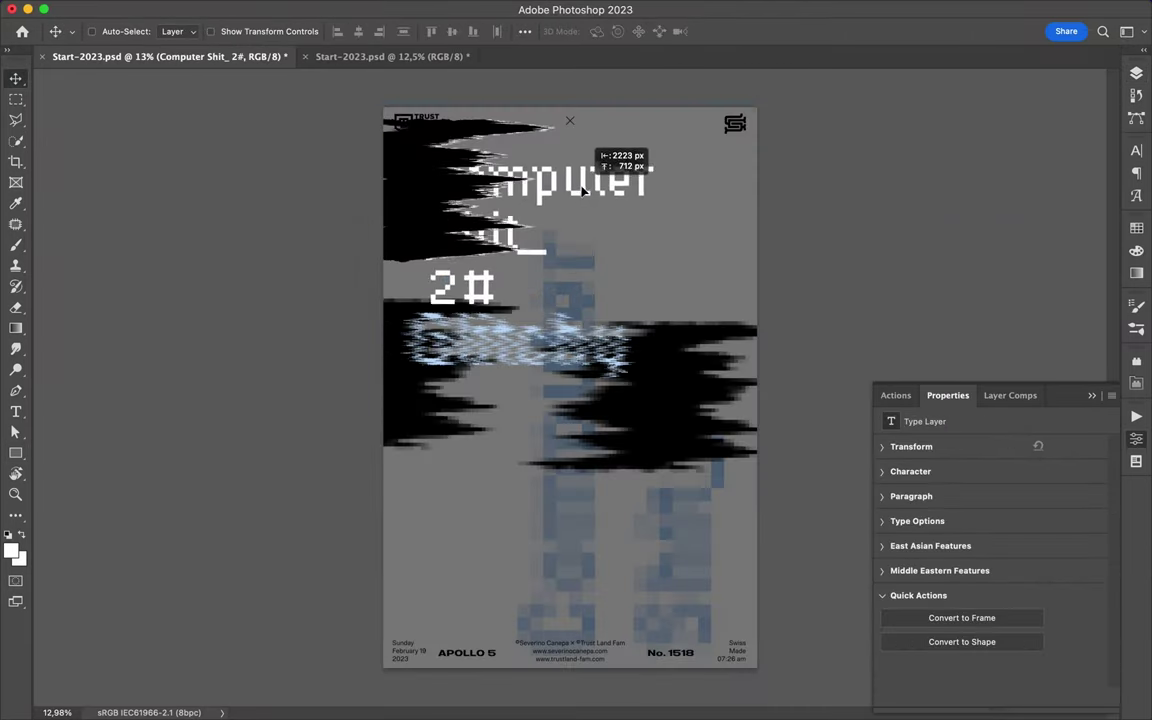
pyautogui.hotkey('ctrl', '[')
pyautogui.hotkey('ctrl', '[')
# Reposition the pixel title copy and draw a rectangle over the poster's right side
pyautogui.moveTo(594, 504); pyautogui.dragTo(578, 512)
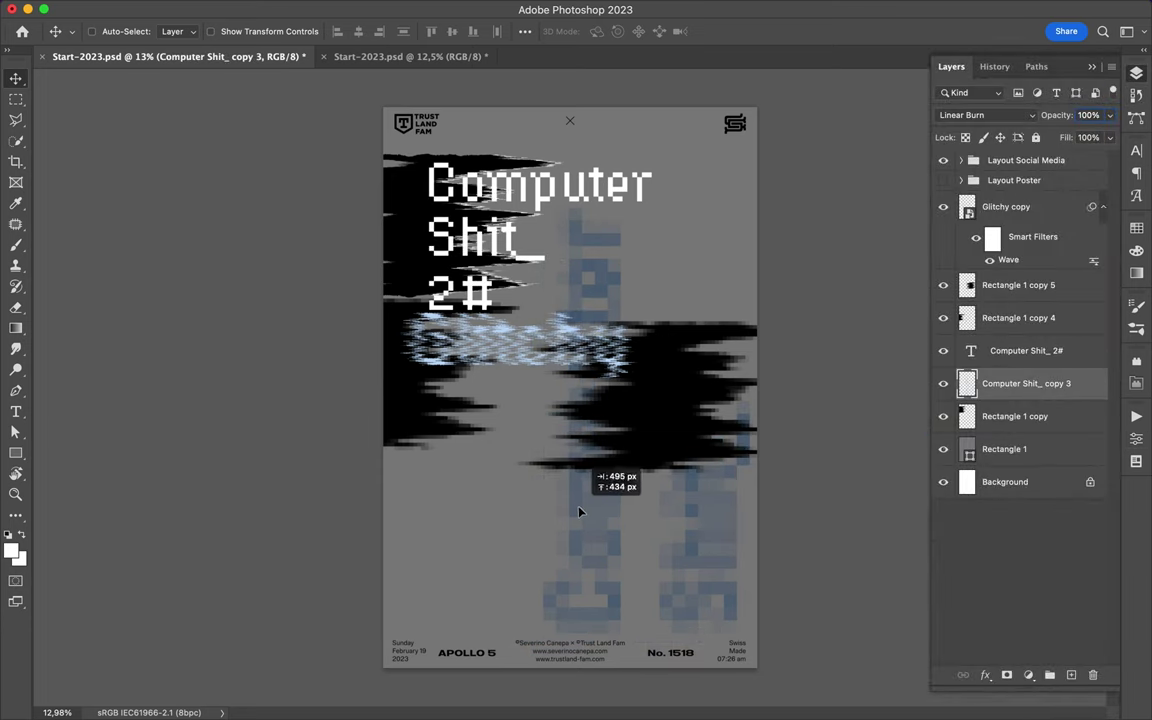
pyautogui.hotkey('alt', '[')
pyautogui.hotkey('alt', '[')
pyautogui.moveTo(650, 558); pyautogui.dragTo(775, 681)
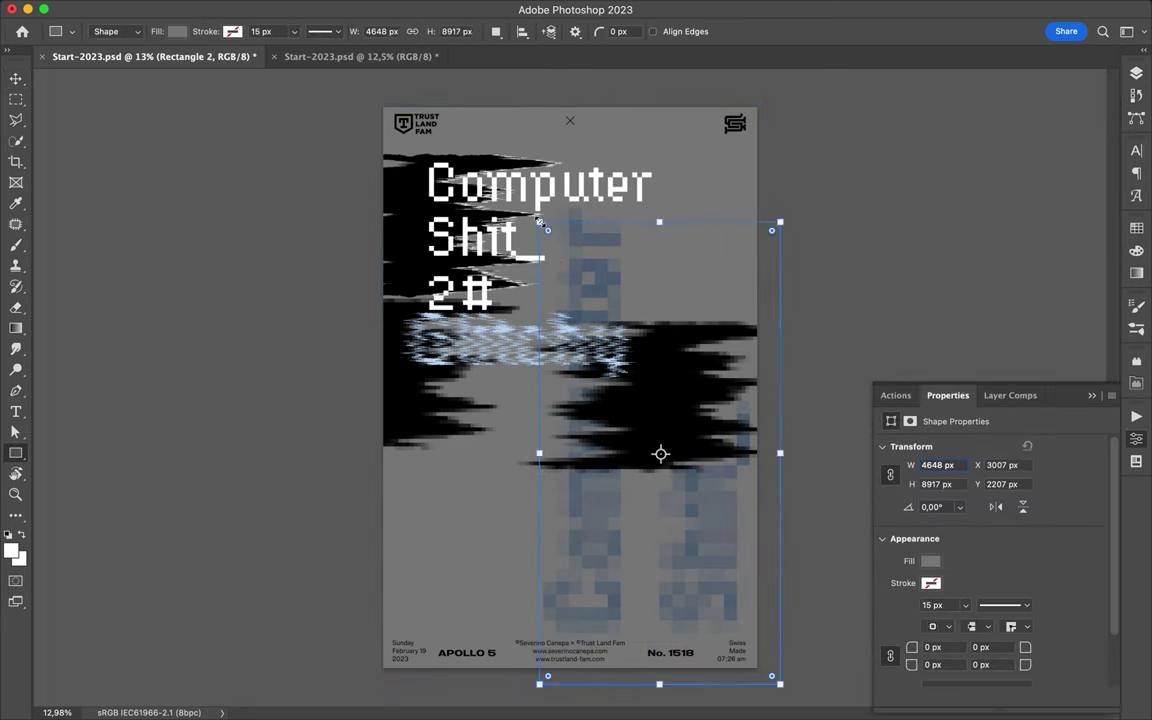
# Fill the new rectangle light blue and duplicate it to the left
pyautogui.click(177, 31)
pyautogui.click(150, 116)
pyautogui.press('v')
pyautogui.moveTo(717, 273); pyautogui.dragTo(405, 273)
# Squeeze the copy into a thin left-edge strip placed below the glitch layer
pyautogui.hotkey('ctrl', 't')
pyautogui.moveTo(227, 448); pyautogui.dragTo(386, 448)
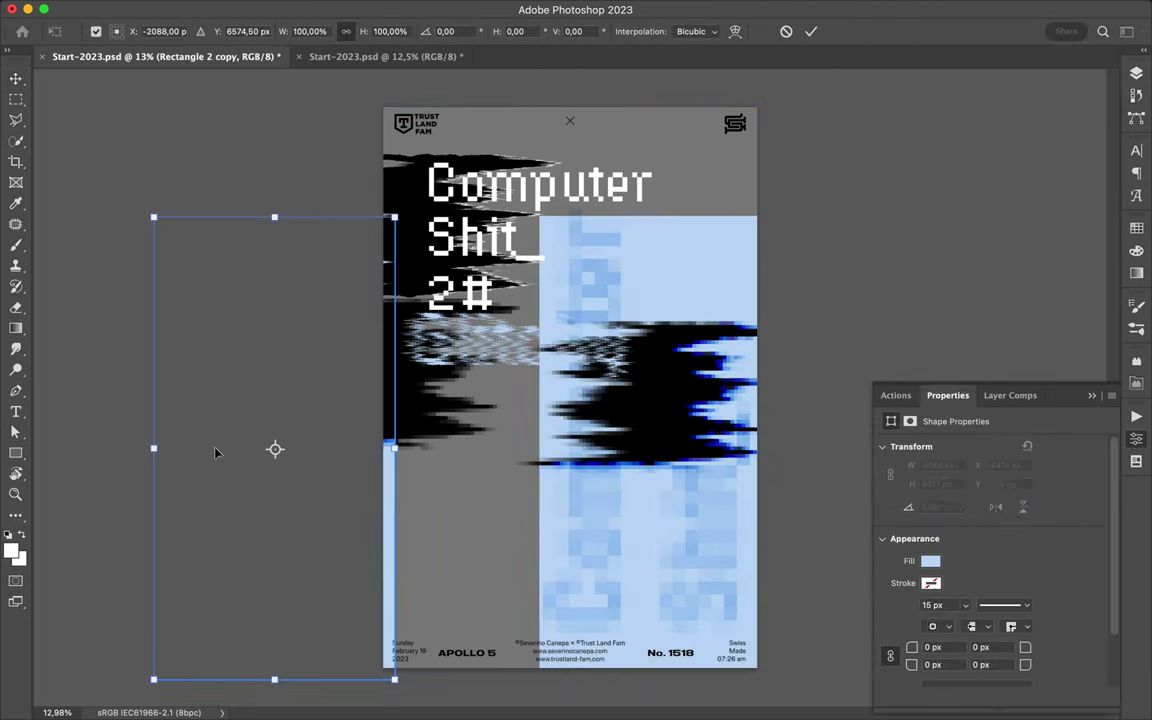
pyautogui.press('Return')
pyautogui.moveTo(1010, 206); pyautogui.dragTo(1003, 335)
# Rearrange the black glitch shapes, copy a part to a new layer, and hide Rectangle 1 copy
pyautogui.moveTo(452, 415); pyautogui.dragTo(368, 524)
pyautogui.moveTo(397, 302)
pyautogui.mouseDown()
pyautogui.moveTo(670, 185)
pyautogui.moveTo(566, 208)
pyautogui.mouseUp()
pyautogui.hotkey('ctrl', 'j')
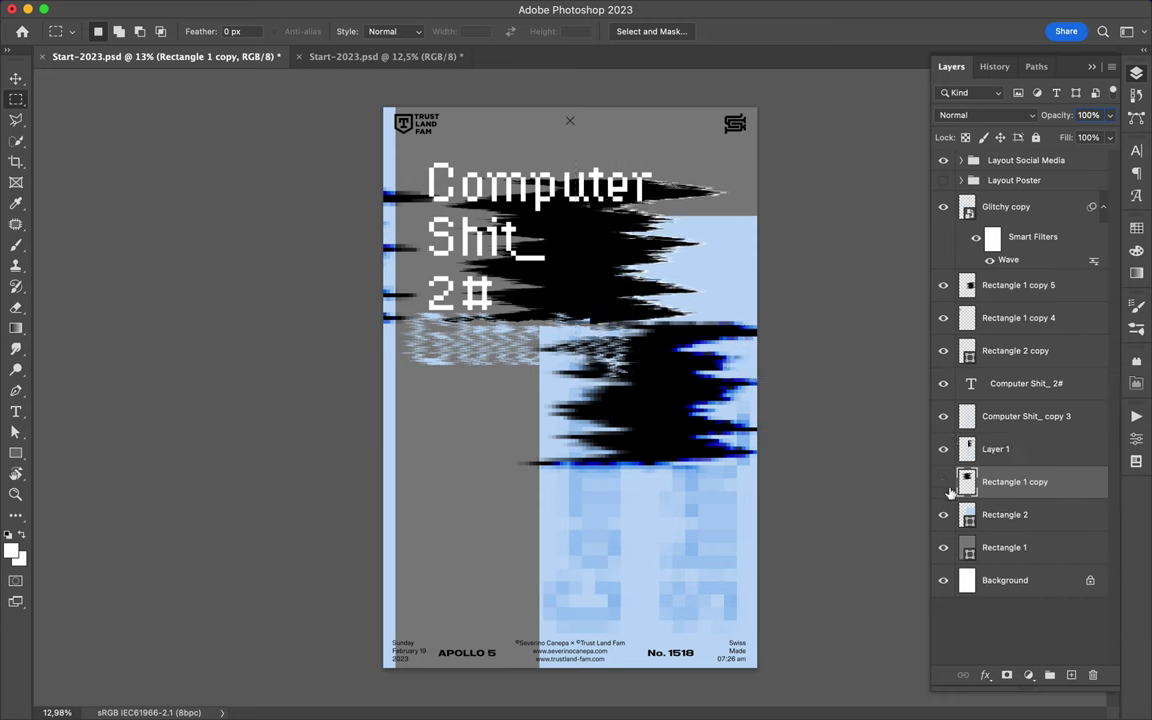
pyautogui.click(943, 436)
# Rotate the Glitchy copy wavy texture -90° to vertical and move it down
pyautogui.press('v')
pyautogui.moveTo(470, 340); pyautogui.dragTo(470, 480)
pyautogui.hotkey('ctrl', 't')
pyautogui.moveTo(560, 530)
pyautogui.mouseDown()
pyautogui.moveTo(500, 508)
pyautogui.moveTo(447, 367)
pyautogui.mouseUp()
pyautogui.press('Return')
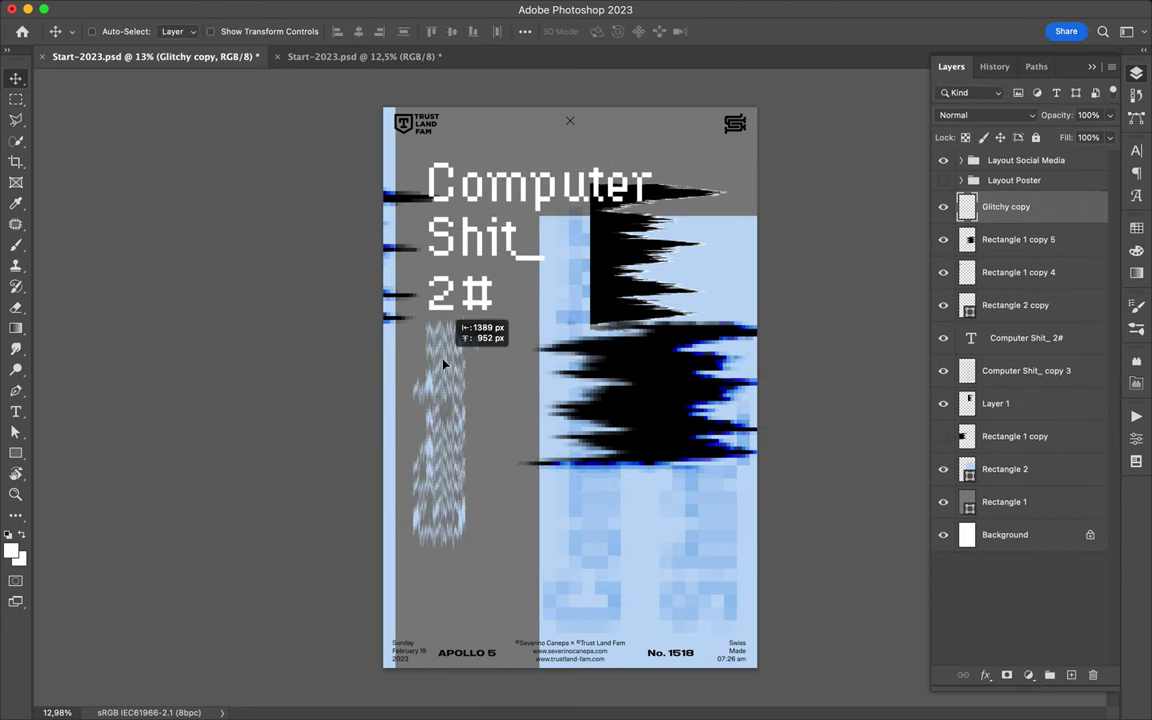
# Move and flip the Layer 1 glitch shape and shift Rectangle 1 copy 5
pyautogui.keyDown('ctrl'); pyautogui.click(597, 298); pyautogui.keyUp('ctrl')
pyautogui.moveTo(603, 288)
pyautogui.mouseDown()
pyautogui.moveTo(658, 305)
pyautogui.moveTo(710, 301)
pyautogui.mouseUp()
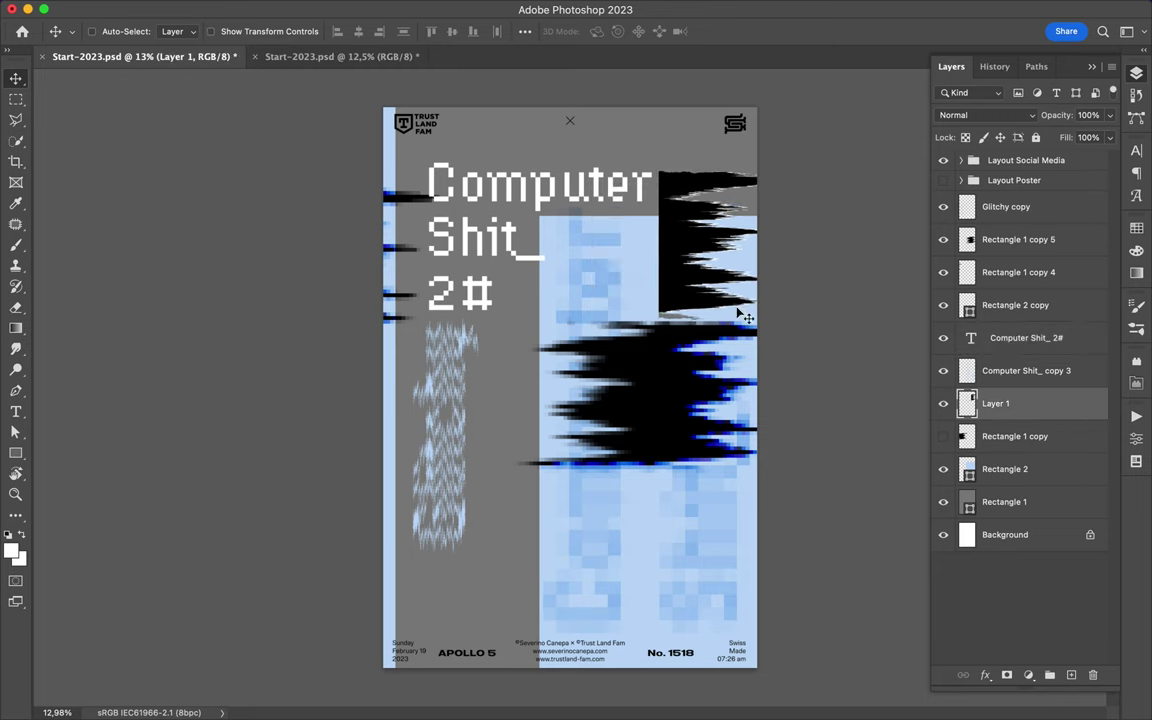
pyautogui.moveTo(650, 400); pyautogui.dragTo(655, 565)
pyautogui.hotkey('ctrl', 't')
pyautogui.moveTo(810, 620); pyautogui.dragTo(836, 555)
# Place Rectangle 1 copy 5 below Rectangle 1 copy, reposition shapes, and delete Layer 1
pyautogui.moveTo(1018, 239); pyautogui.dragTo(1015, 437)
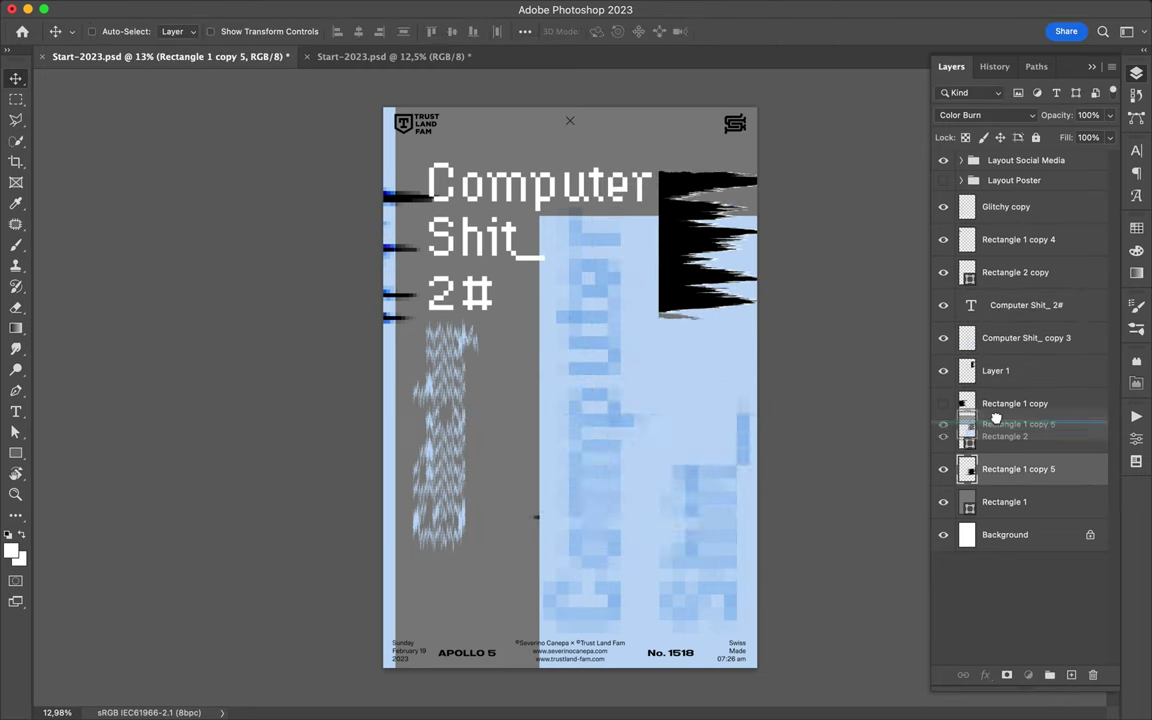
pyautogui.moveTo(692, 522); pyautogui.dragTo(700, 420)
pyautogui.moveTo(705, 245); pyautogui.dragTo(557, 491)
pyautogui.press('Delete')
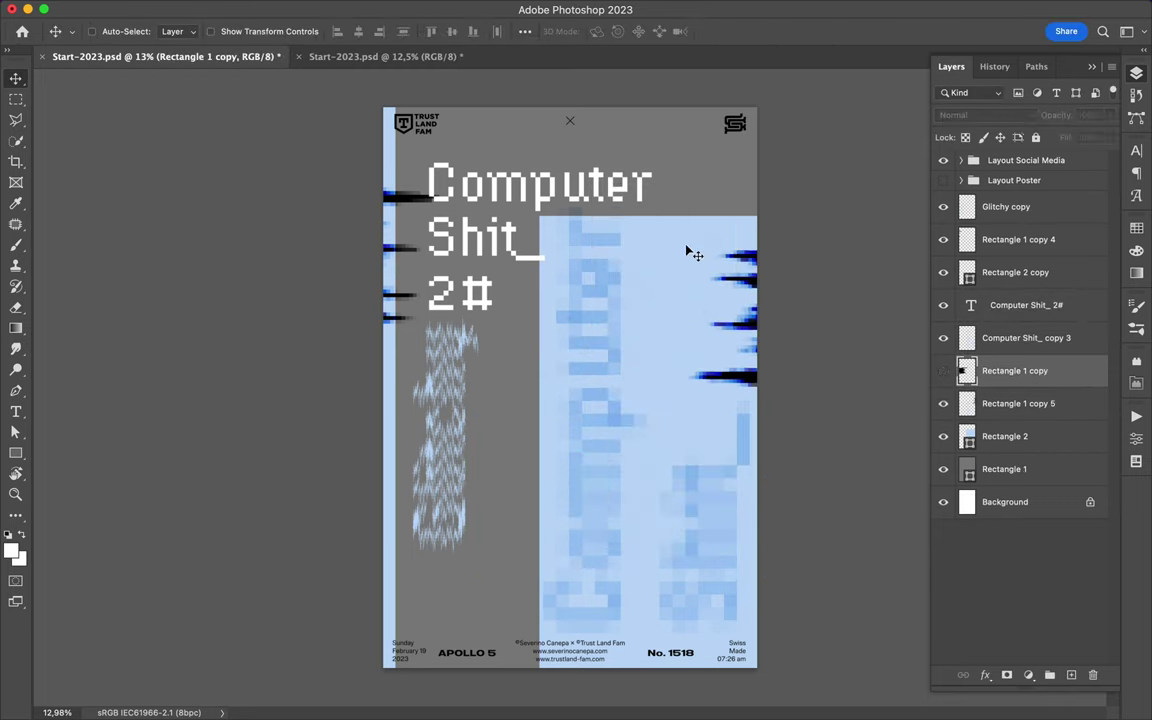
# Replace the light-blue block with a Mosaic-pixelated copy and shift the title right
pyautogui.hotkey('ctrl', 'j')
pyautogui.click(371, 9)
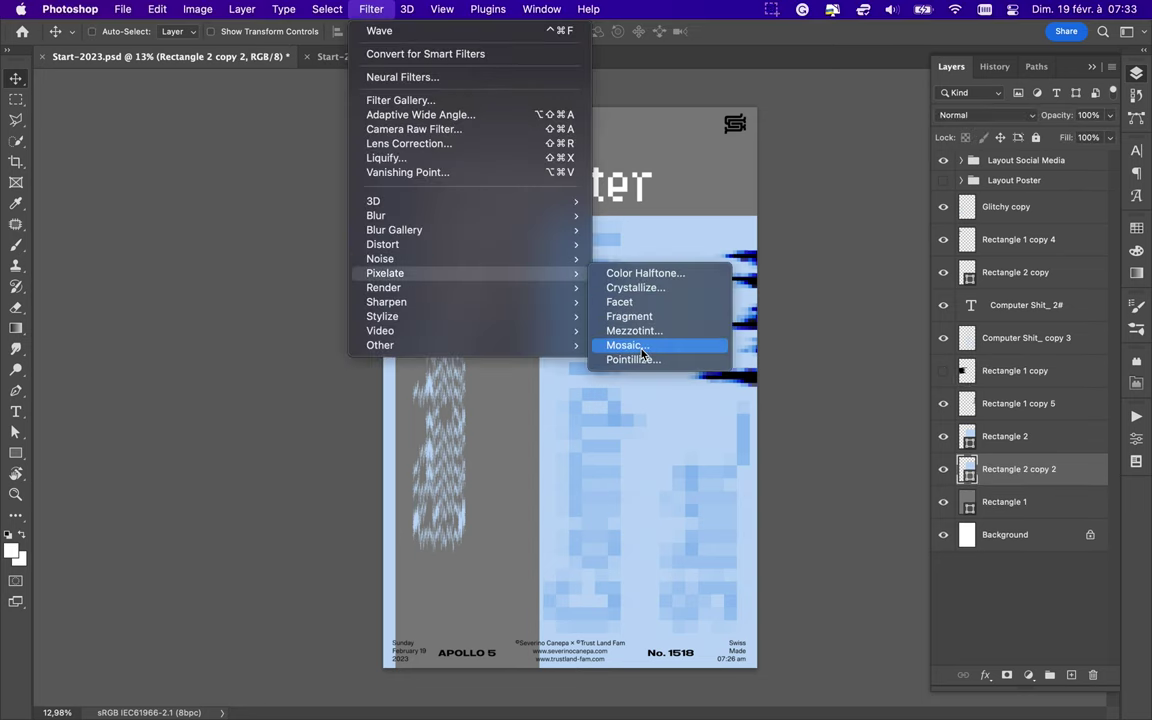
pyautogui.moveTo(385, 273)
pyautogui.click(630, 345)
pyautogui.click(585, 303)
pyautogui.press('Return')
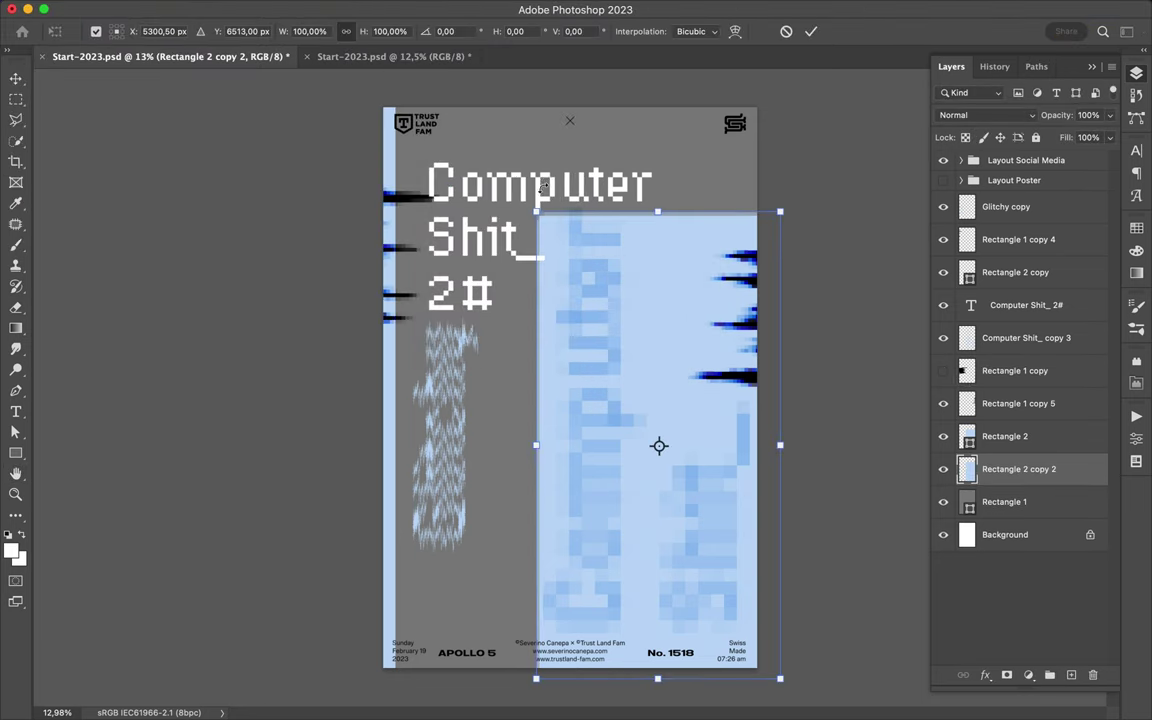
pyautogui.moveTo(560, 226); pyautogui.dragTo(545, 277)
pyautogui.click(1004, 436)
pyautogui.press('Delete')
pyautogui.click(1026, 305)
pyautogui.moveTo(435, 405); pyautogui.dragTo(509, 413)
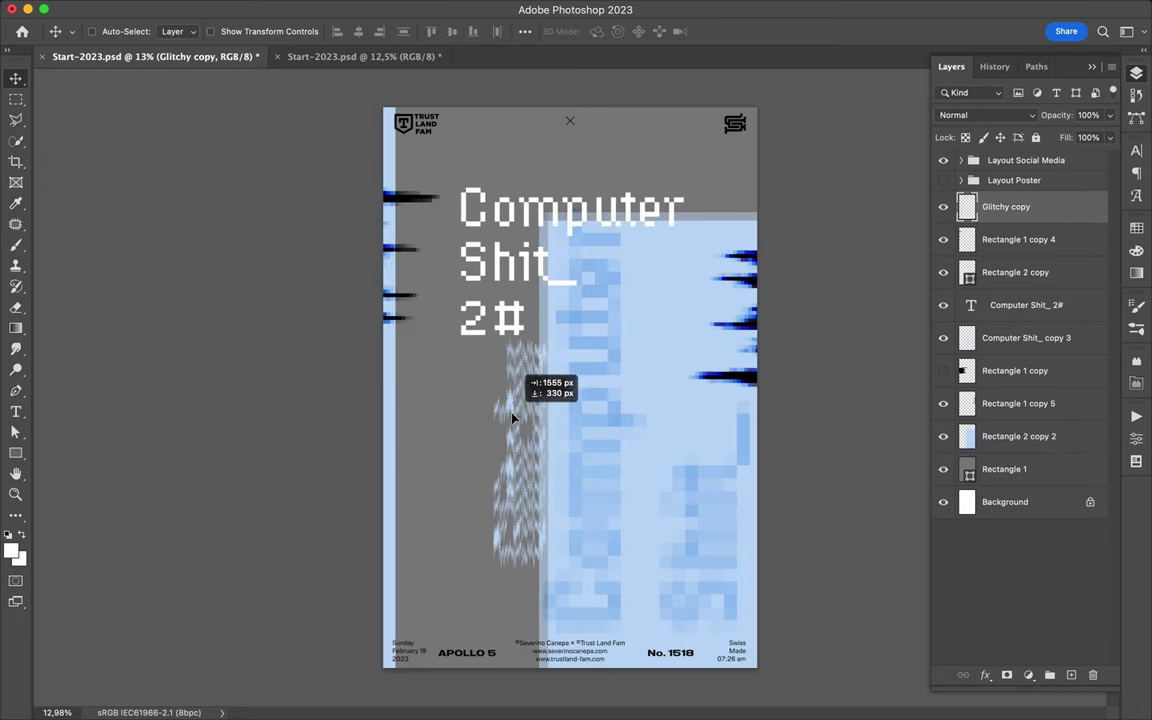
# Rasterize a duplicate of the left strip and give it a Wave distortion
pyautogui.keyDown('super'); pyautogui.click(397, 421); pyautogui.keyUp('super')
pyautogui.press('super+j')
pyautogui.rightClick(1060, 272)
pyautogui.click(900, 633)
pyautogui.click(371, 9)
pyautogui.click(650, 417)
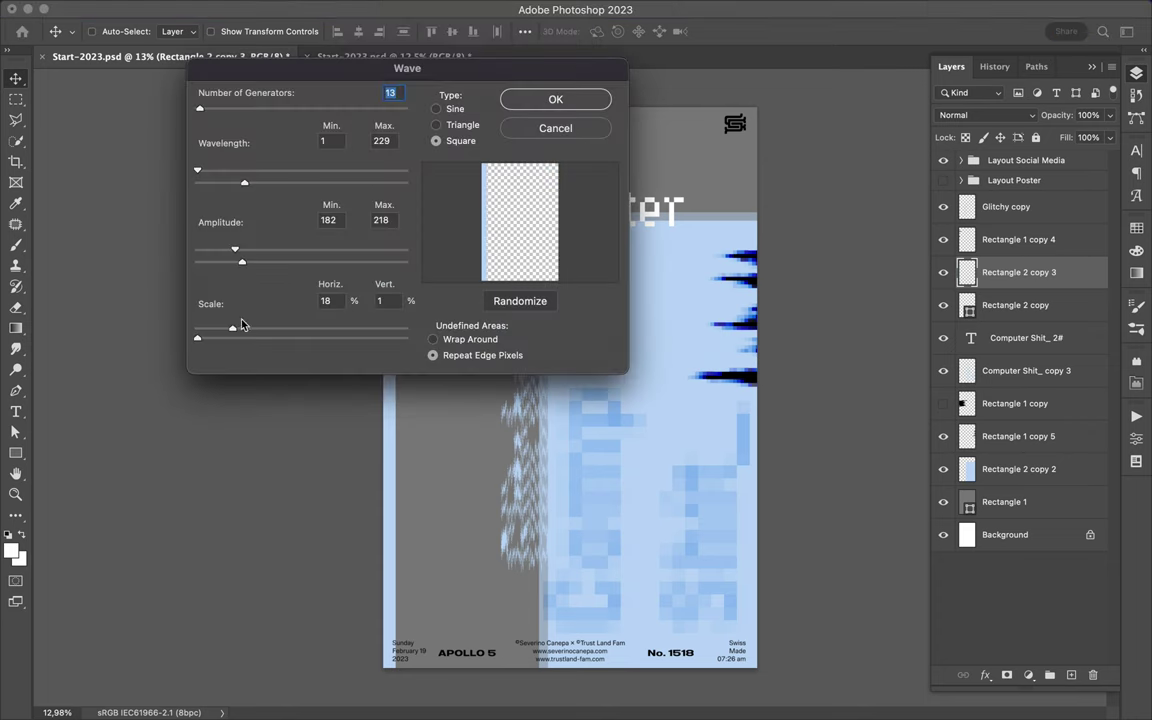
pyautogui.click(553, 99)
pyautogui.moveTo(419, 386)
pyautogui.mouseDown()
pyautogui.moveTo(440, 388)
pyautogui.moveTo(409, 389)
pyautogui.mouseUp()
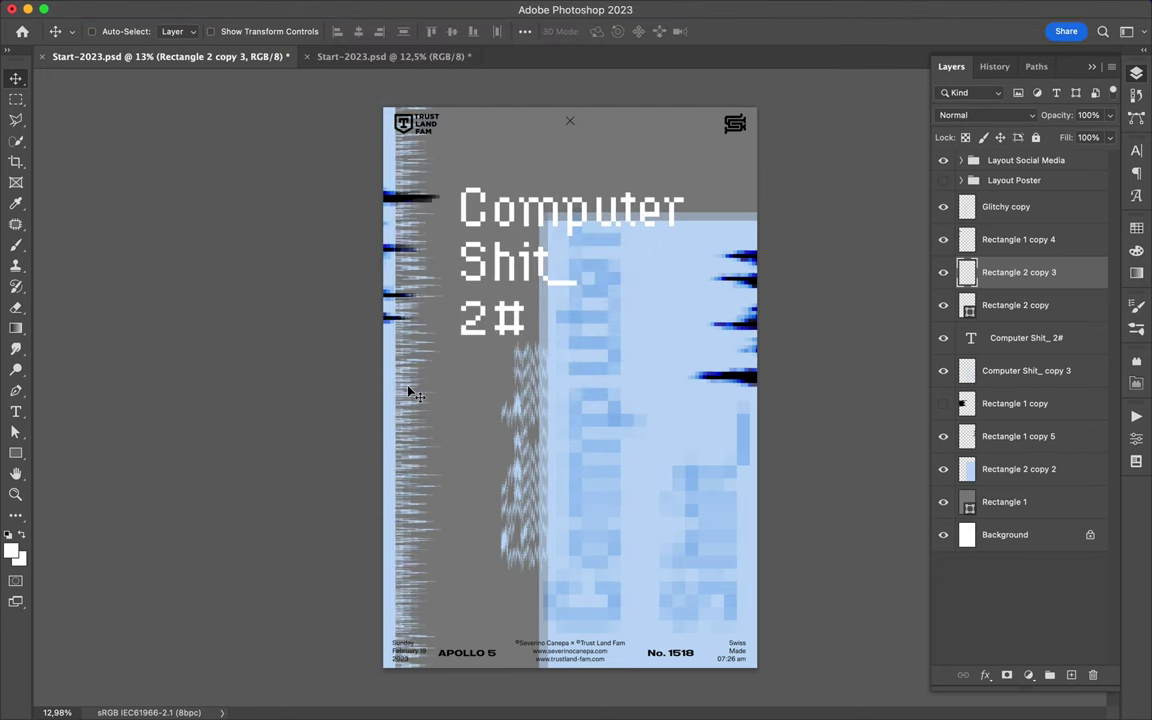
# Nudge the title slightly, then switch to the other poster and drag a glitch shape across
pyautogui.hotkey('ctrl', 'j')
pyautogui.press('v')
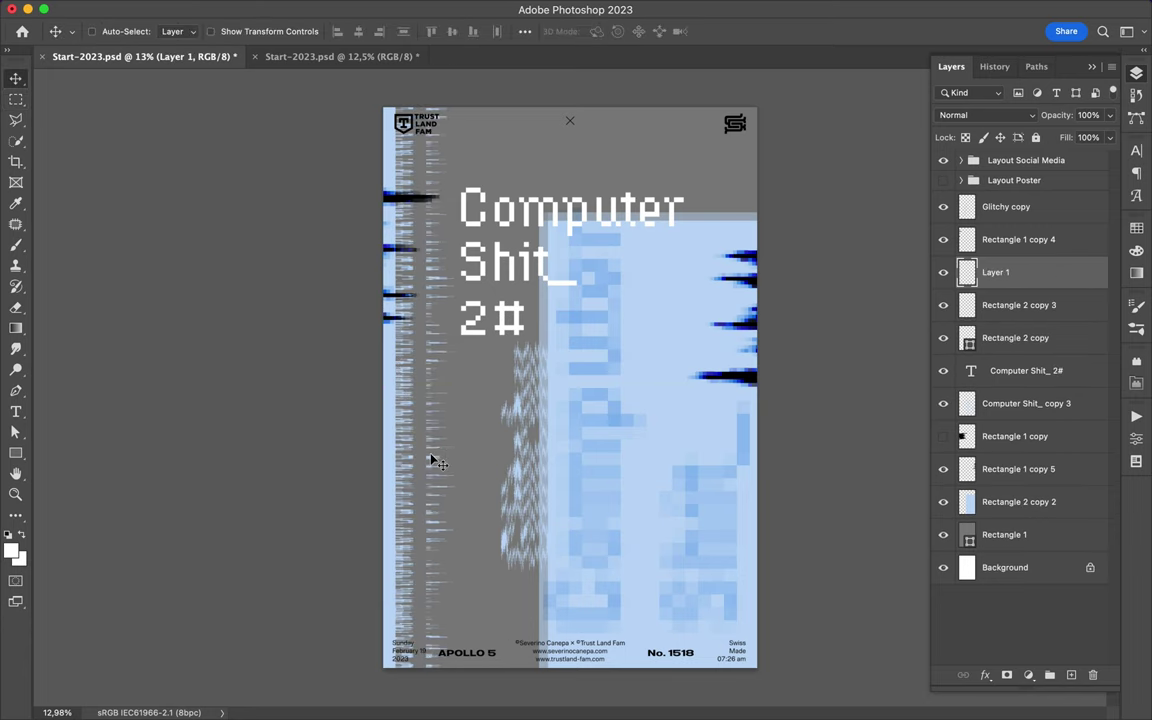
pyautogui.hotkey('ctrl', 'z')
pyautogui.moveTo(503, 320); pyautogui.dragTo(512, 323)
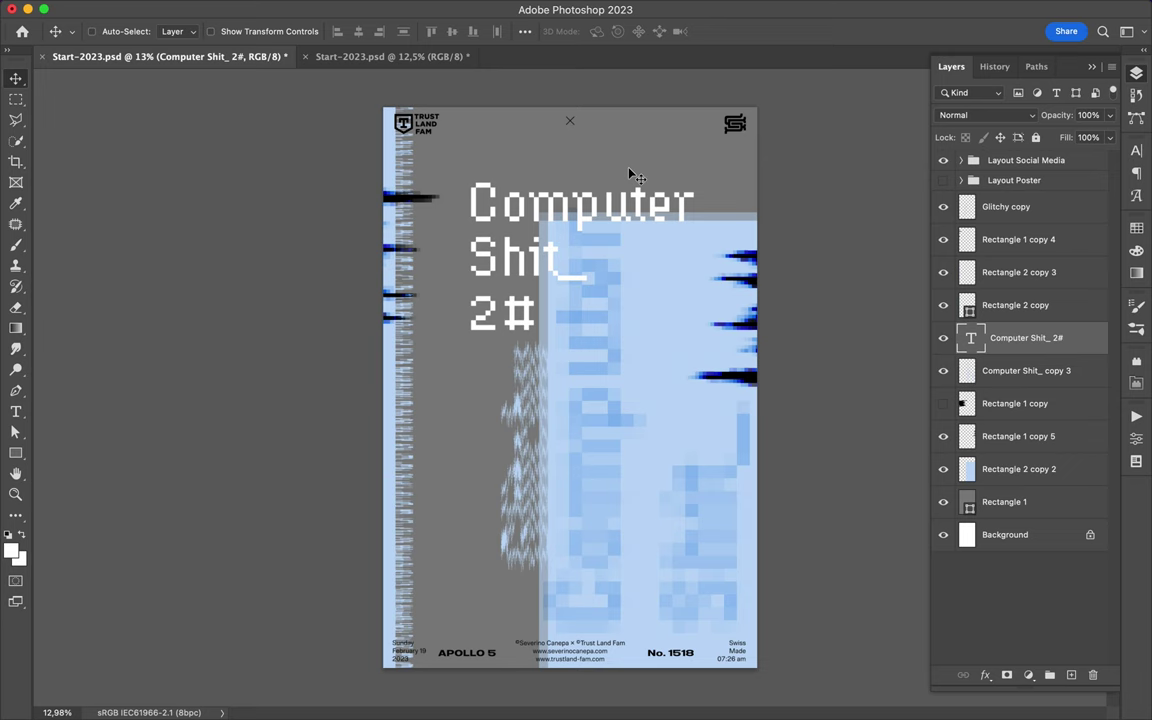
pyautogui.hotkey('ctrl', 'Tab')
pyautogui.moveTo(690, 276); pyautogui.dragTo(765, 355)
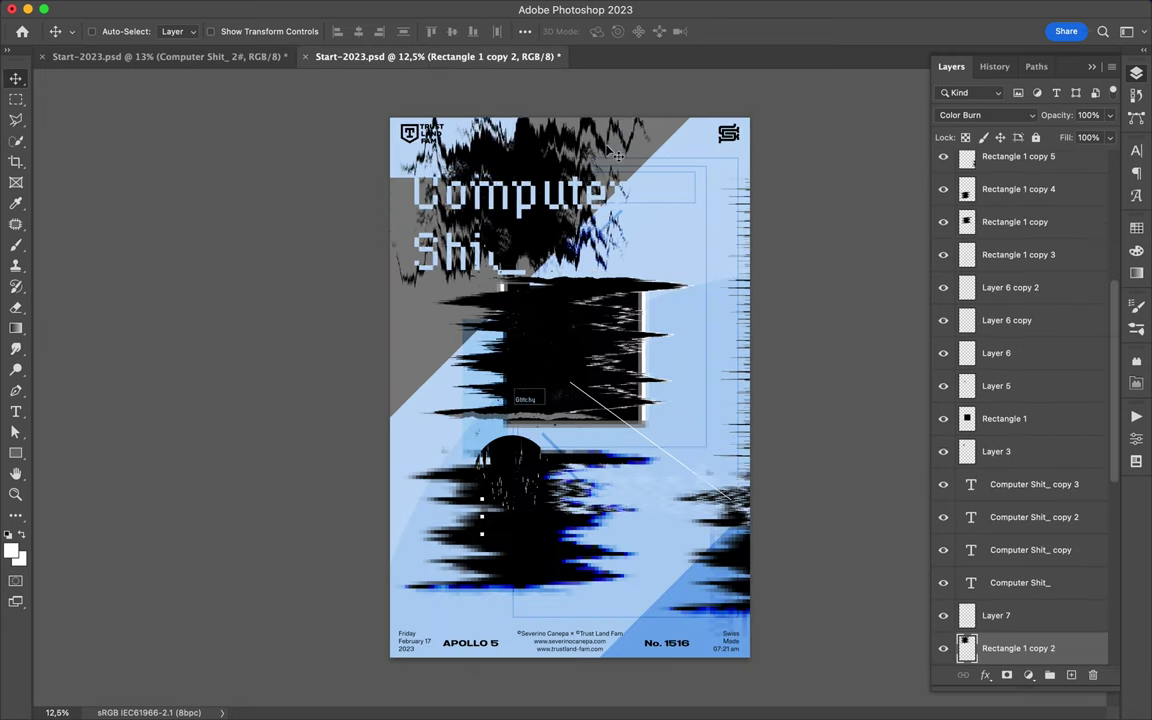
# Rotate the Rectangle 1 copy 5 glitch shape a quarter turn and move it down
pyautogui.hotkey('ctrl', 't')
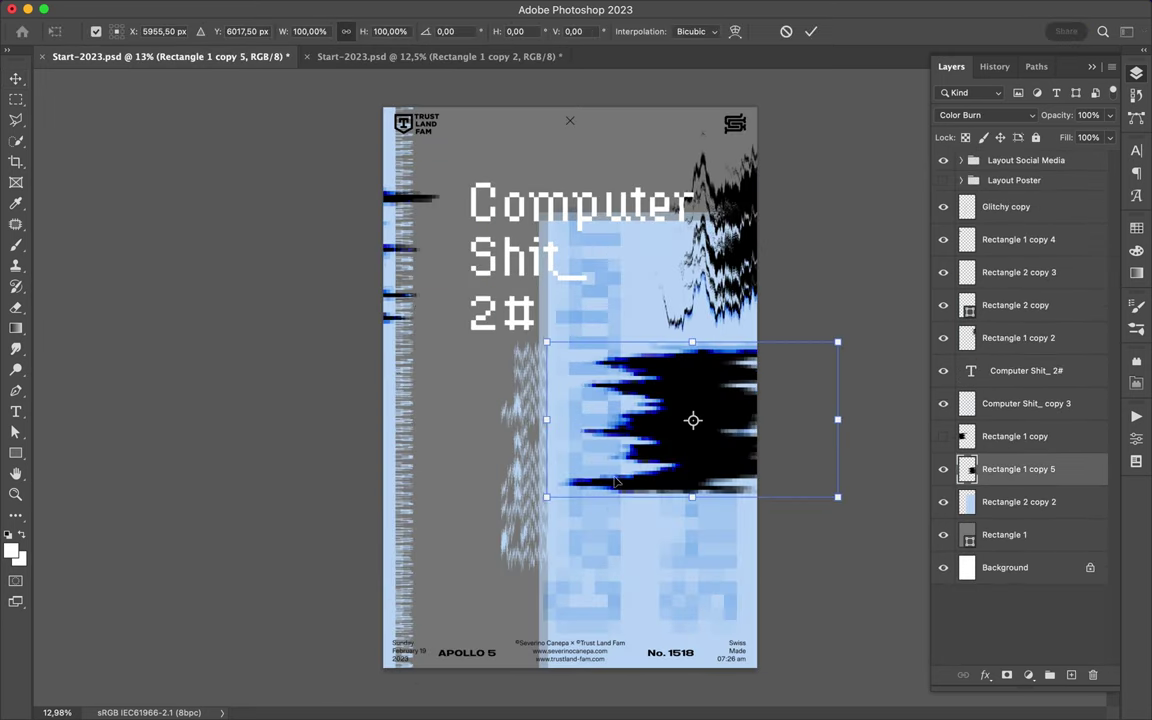
pyautogui.moveTo(845, 505); pyautogui.dragTo(810, 545)
pyautogui.moveTo(689, 416)
pyautogui.mouseDown()
pyautogui.moveTo(697, 638)
pyautogui.moveTo(778, 560)
pyautogui.mouseUp()
pyautogui.press('Return')
# Place Rectangle 1 copy 4 behind the title and apply a Wave distortion to it
pyautogui.click(425, 204)
pyautogui.moveTo(425, 204); pyautogui.dragTo(497, 489)
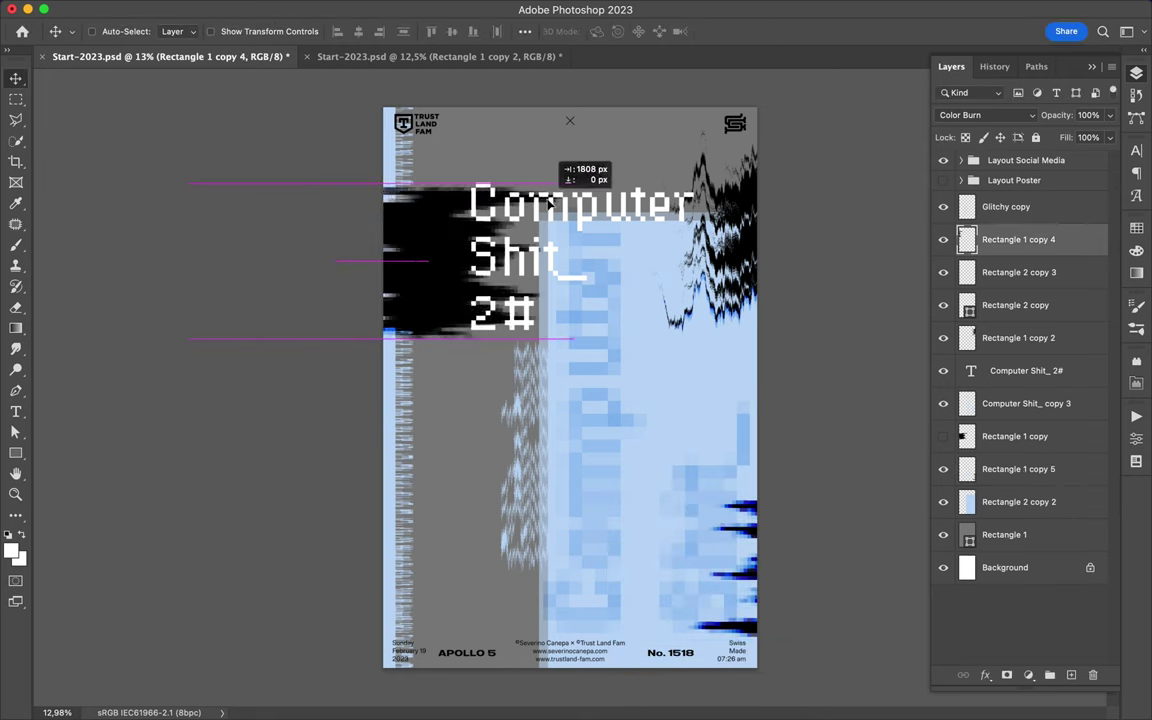
pyautogui.click(404, 10)
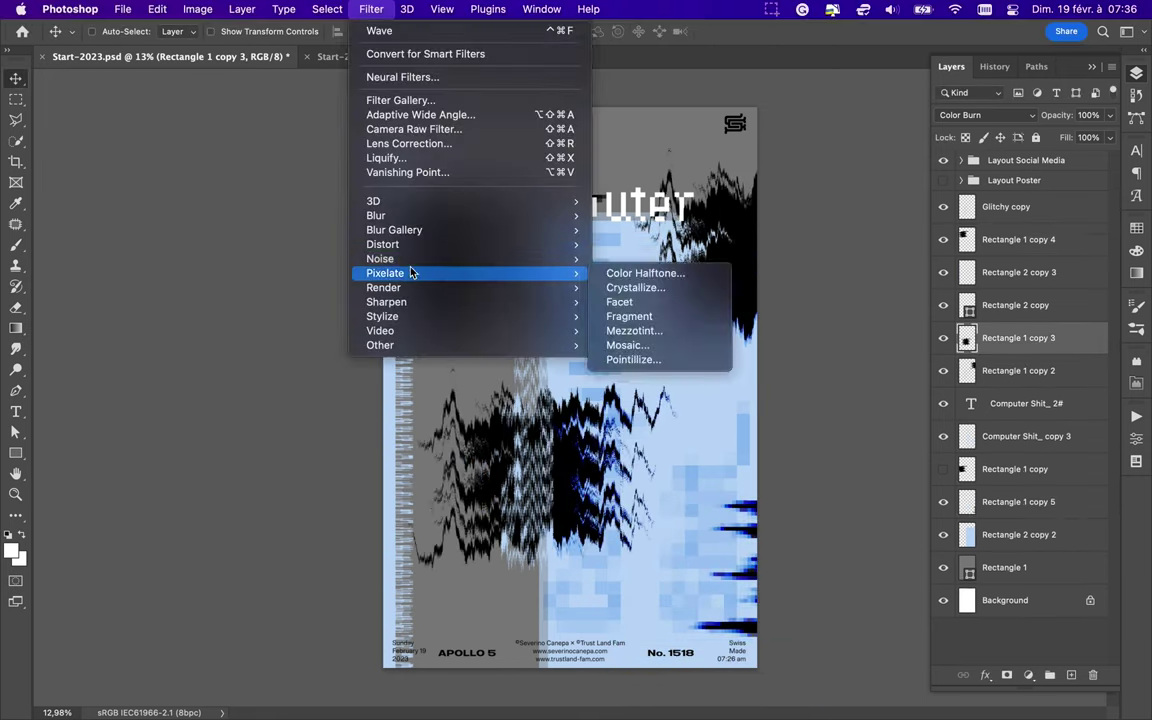
pyautogui.click(527, 293)
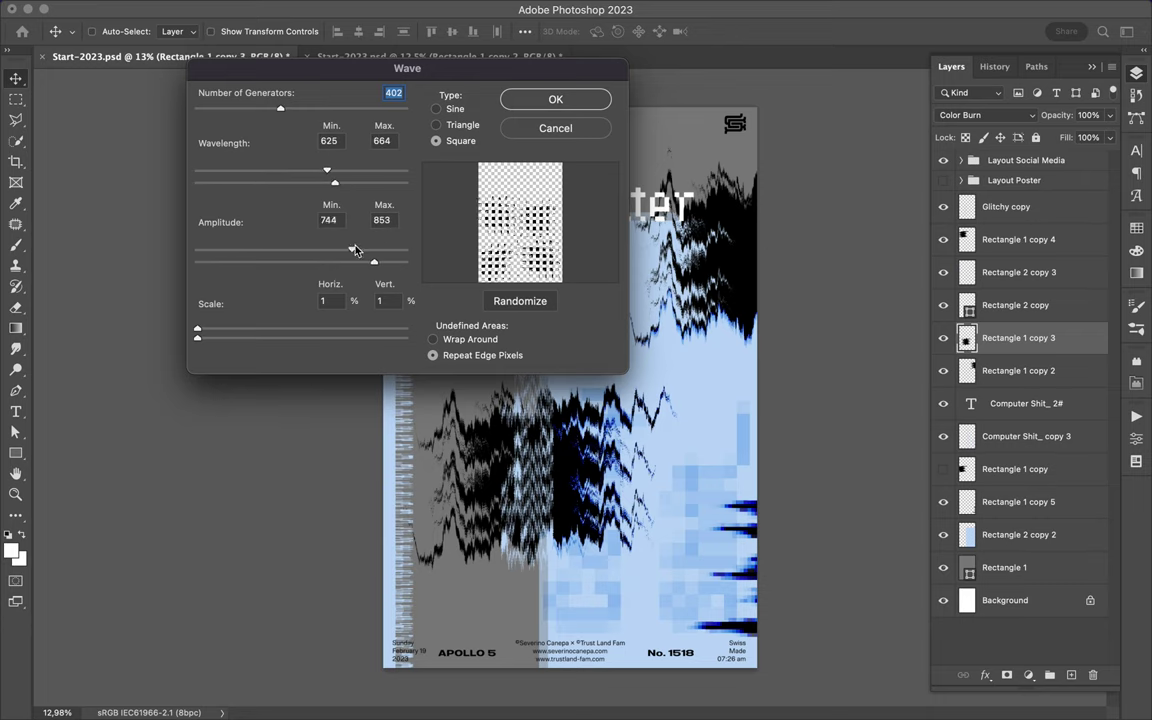
pyautogui.click(553, 104)
pyautogui.moveTo(600, 420)
pyautogui.mouseDown()
pyautogui.moveTo(748, 428)
pyautogui.moveTo(560, 440)
pyautogui.mouseUp()
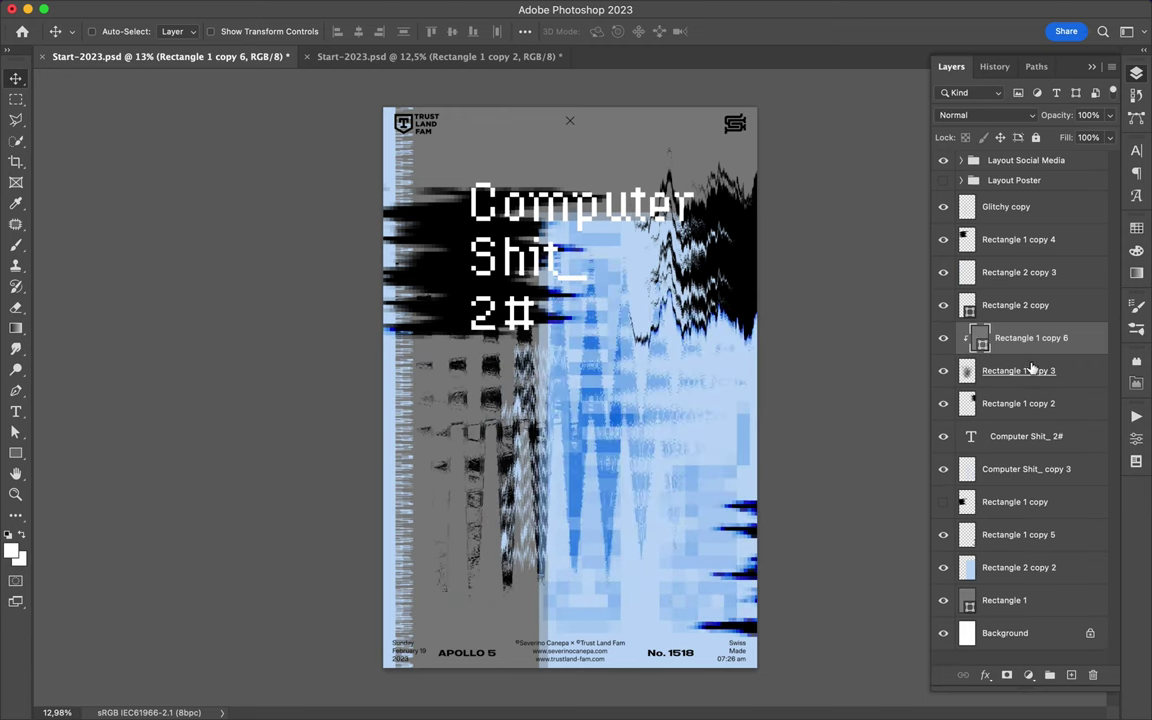
# Set Rectangle 1 copy 3 blending to Normal and move it on the poster
pyautogui.click(1085, 370)
pyautogui.rightClick(1085, 370)
pyautogui.click(822, 327)
pyautogui.click(985, 115)
pyautogui.click(950, 44)
pyautogui.moveTo(524, 329)
pyautogui.mouseDown()
pyautogui.moveTo(752, 415)
pyautogui.moveTo(784, 450)
pyautogui.mouseUp()
# Move the glitch layers below Rectangle 1 copy 5, reposition them, and merge Rectangle 1 copy 3
pyautogui.moveTo(1030, 337); pyautogui.dragTo(993, 502)
pyautogui.click(993, 502)
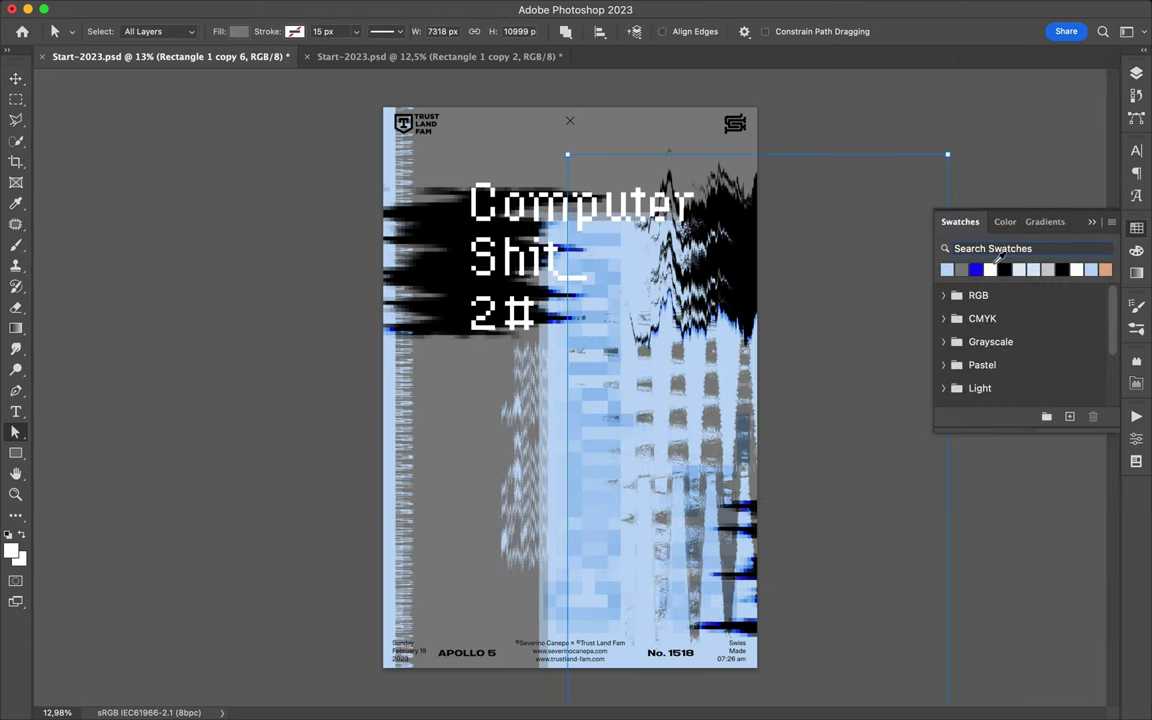
pyautogui.moveTo(640, 420); pyautogui.dragTo(725, 462)
pyautogui.moveTo(973, 550); pyautogui.dragTo(828, 514)
pyautogui.hotkey('ctrl', 'e')
# Copy a narrow strip of Rectangle 1 copy 2 into place and bring over Rectangle 3 copy
pyautogui.keyDown('ctrl'); pyautogui.click(660, 330); pyautogui.keyUp('ctrl')
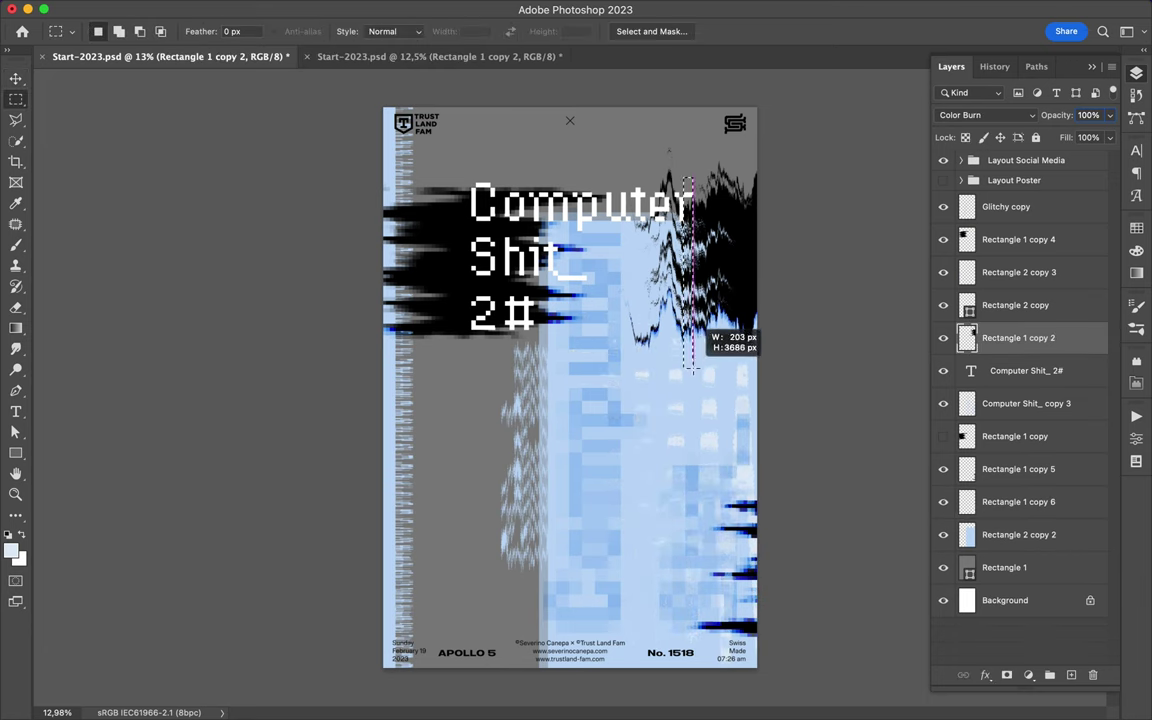
pyautogui.hotkey('ctrl', 'j')
pyautogui.moveTo(487, 345)
pyautogui.mouseDown()
pyautogui.moveTo(640, 332)
pyautogui.moveTo(660, 365)
pyautogui.mouseUp()
pyautogui.click(400, 56)
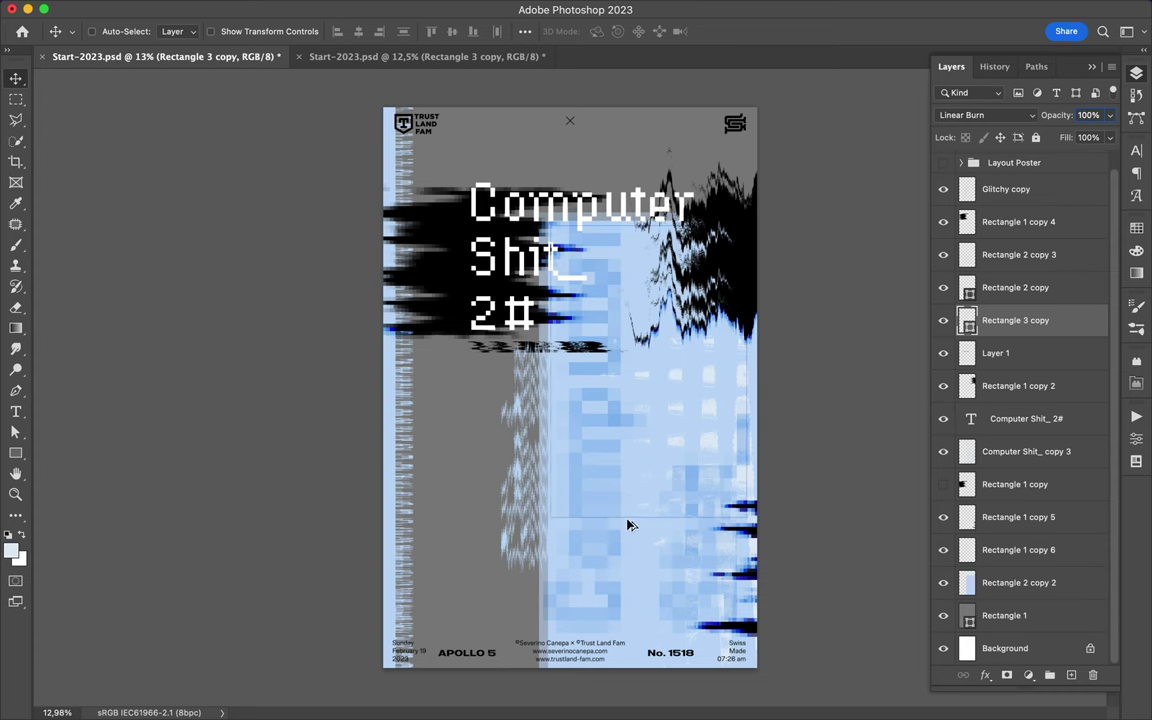
# Duplicate Rectangle 3 copy, apply a Twirl distortion, and move it
pyautogui.hotkey('ctrl', 'j')
pyautogui.scroll(2, 571, 367)
pyautogui.click(371, 9)
pyautogui.moveTo(383, 244)
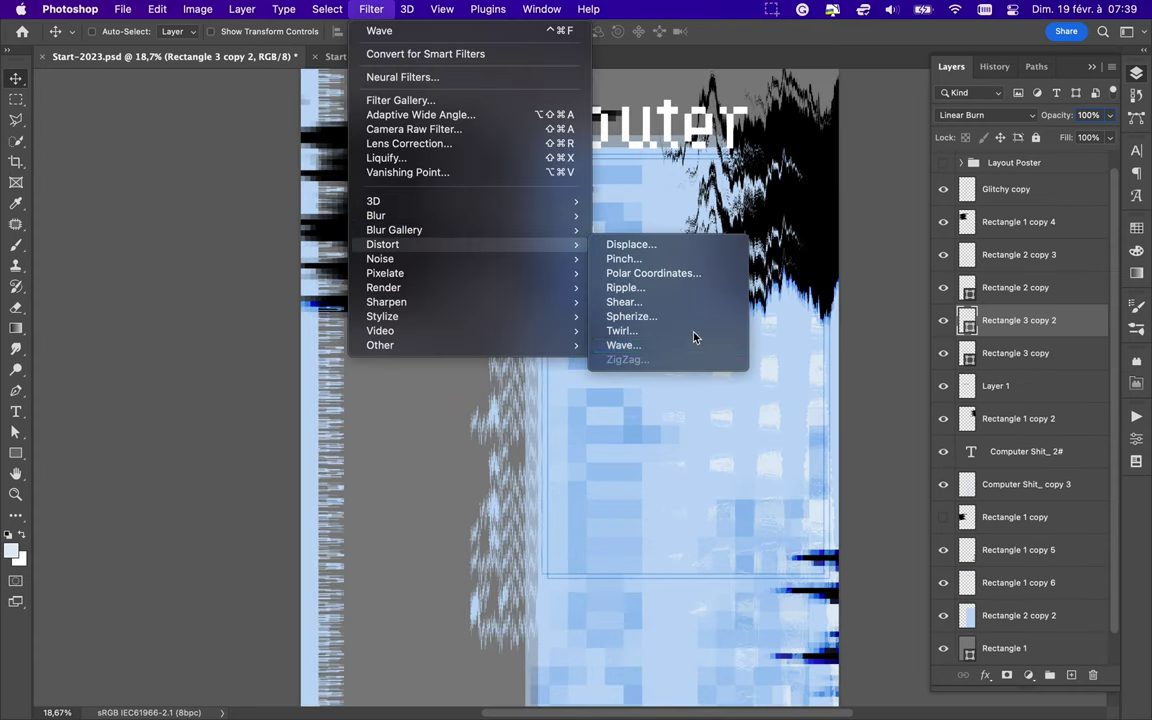
pyautogui.click(694, 334)
pyautogui.press('Return')
pyautogui.moveTo(630, 323); pyautogui.dragTo(631, 395)
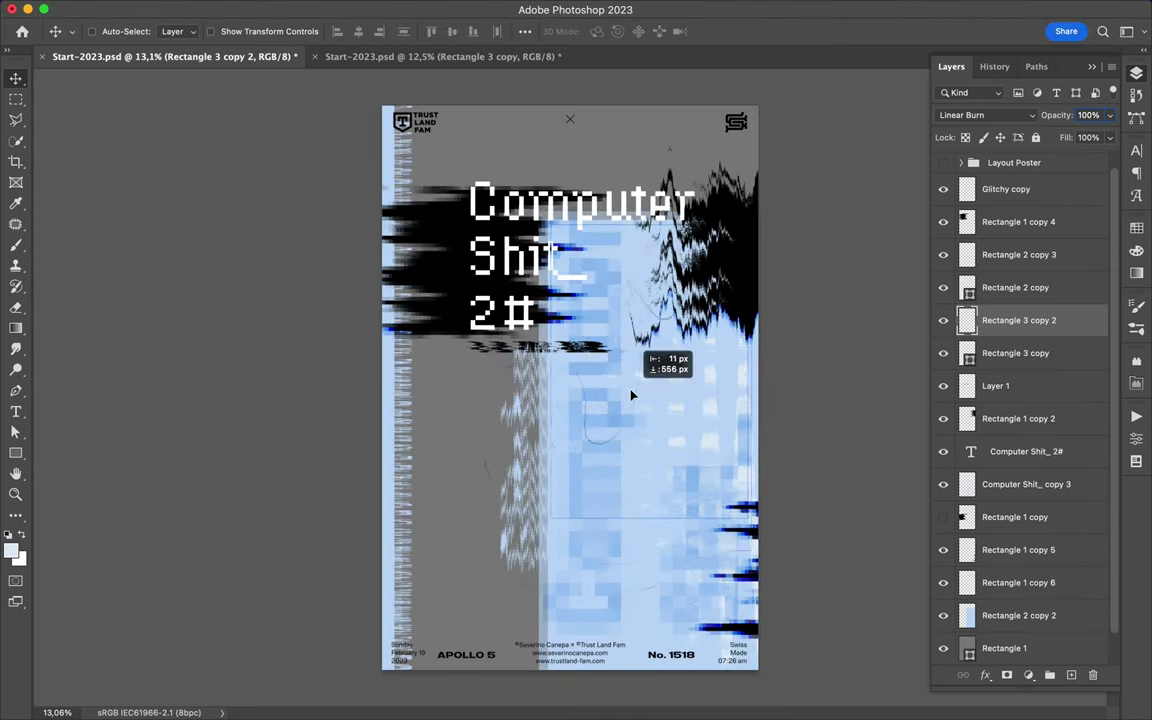
# Duplicate the twirled layer and apply a Ripple distortion
pyautogui.hotkey('ctrl', 'j')
pyautogui.click(371, 9)
pyautogui.moveTo(382, 244)
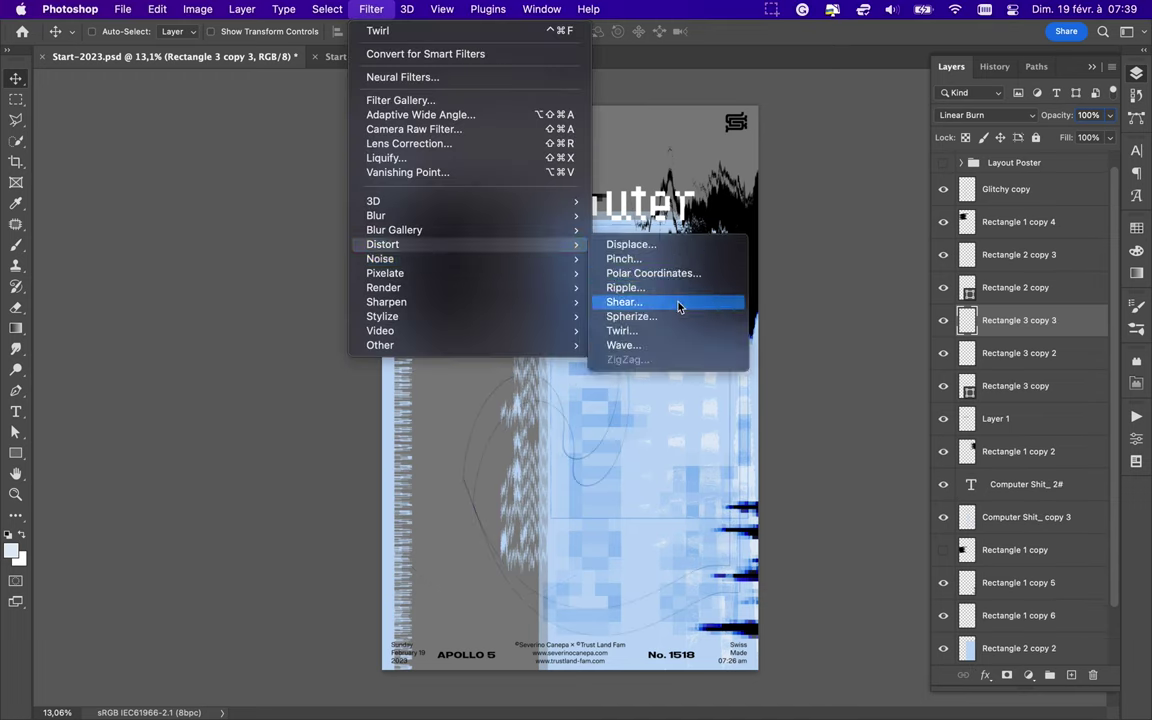
pyautogui.click(626, 287)
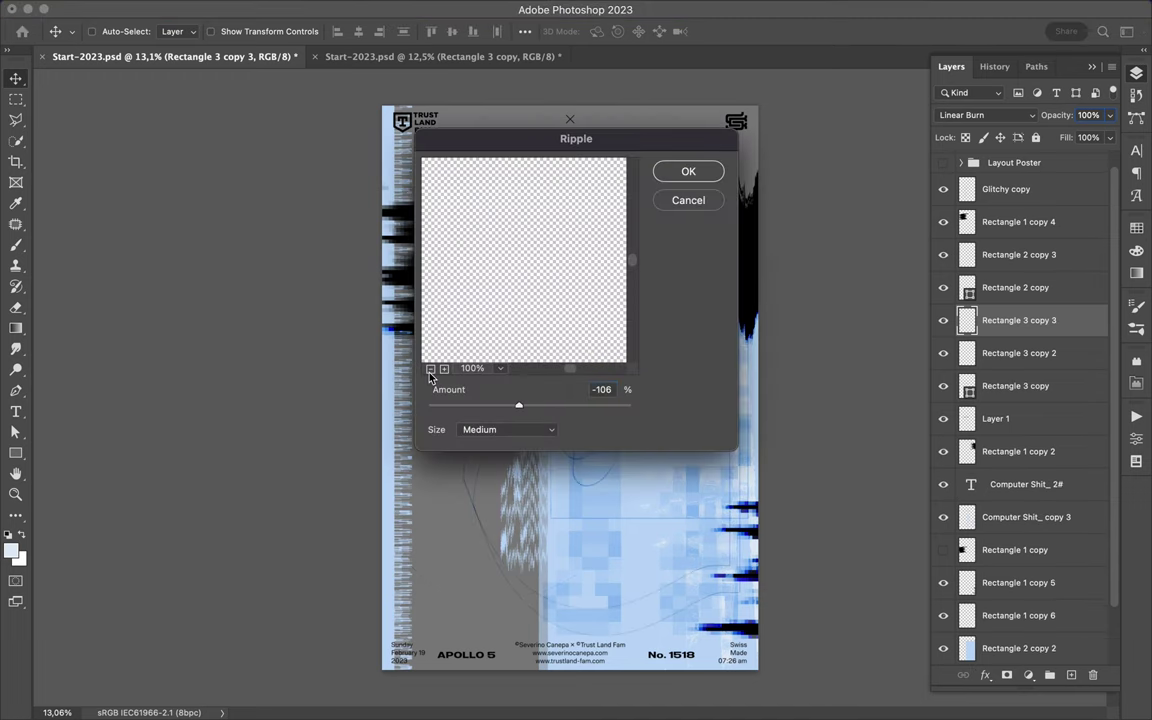
pyautogui.click(688, 172)
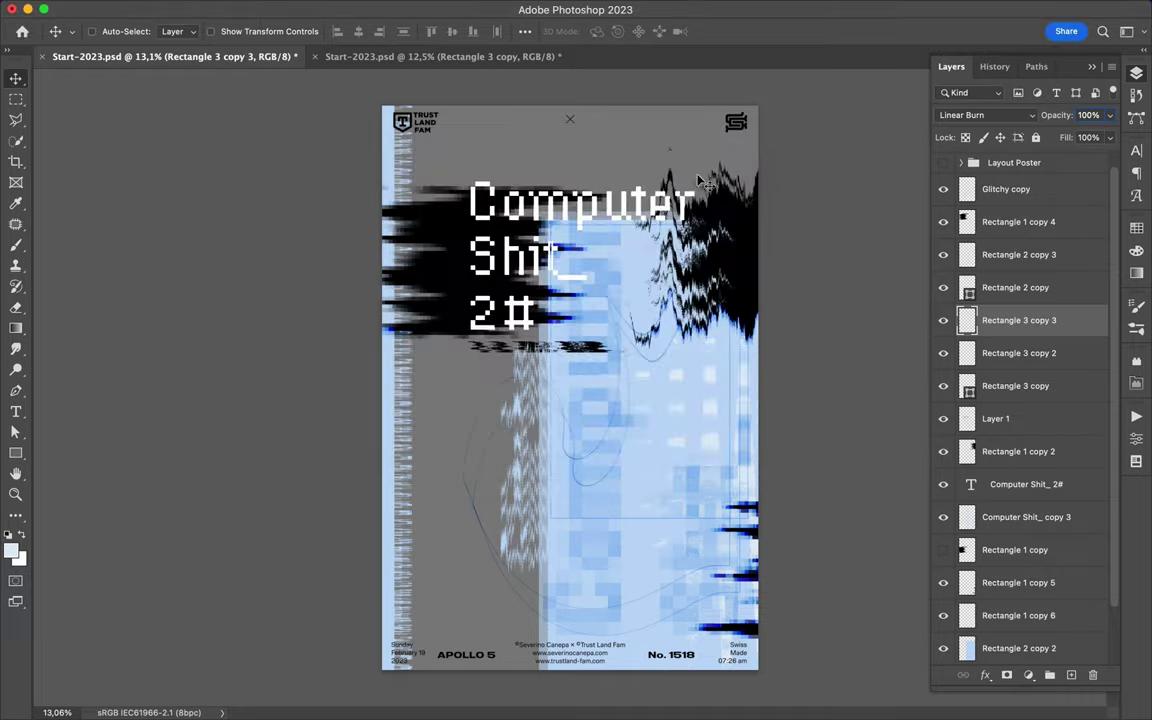
pyautogui.scroll(5, 586, 368)
pyautogui.scroll(3, 589, 360)
# Apply a Pinch distortion to the streak layer
pyautogui.click(371, 9)
pyautogui.click(623, 258)
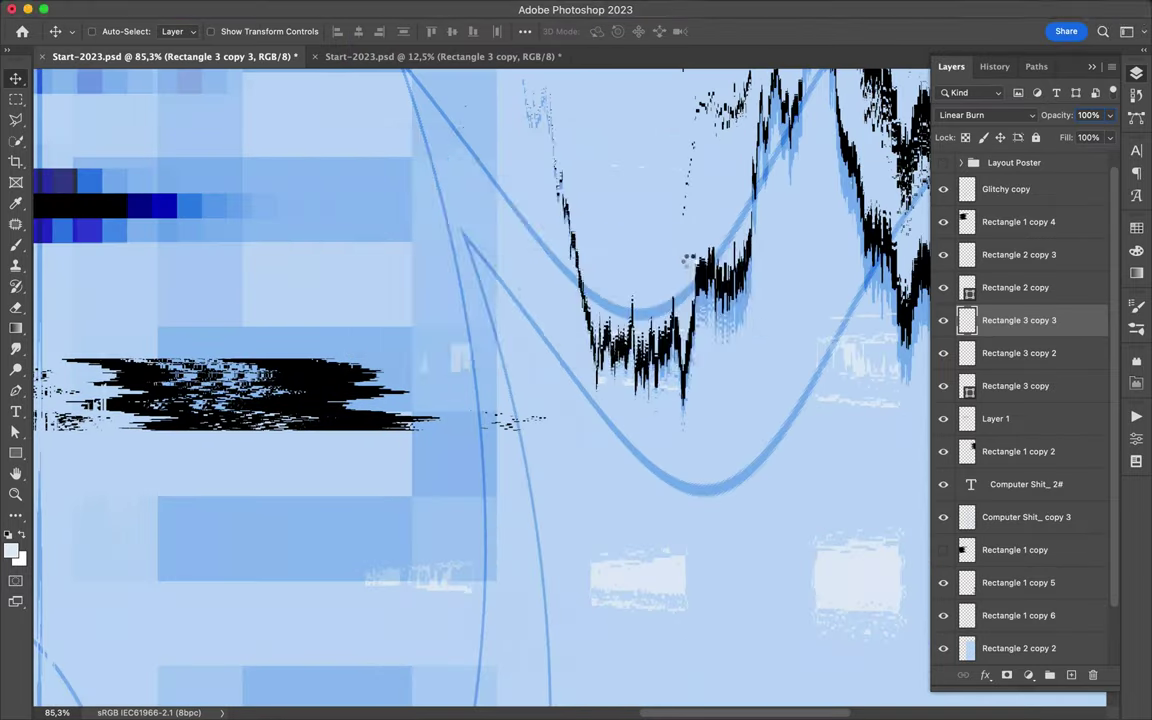
pyautogui.press('Return')
pyautogui.scroll(-4, 527, 372)
pyautogui.scroll(-2, 527, 372)
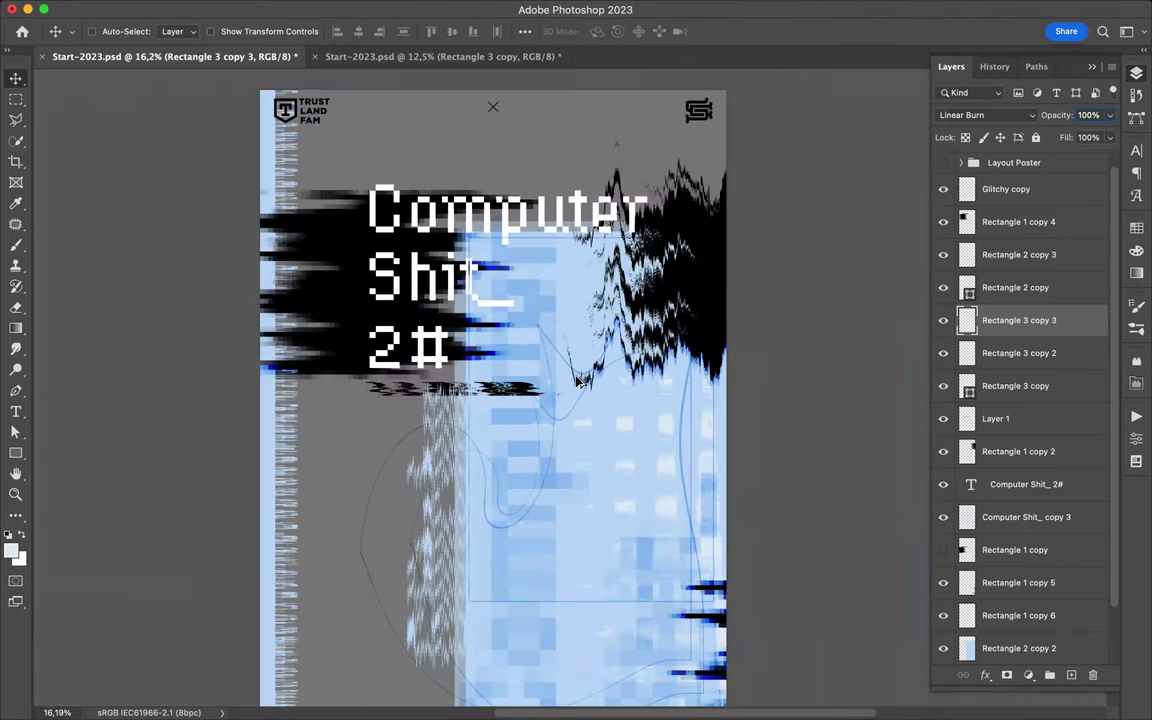
# Duplicate the streak layer and apply a Displace distortion with a displacement map
pyautogui.press('super+j')
pyautogui.click(371, 9)
pyautogui.click(625, 244)
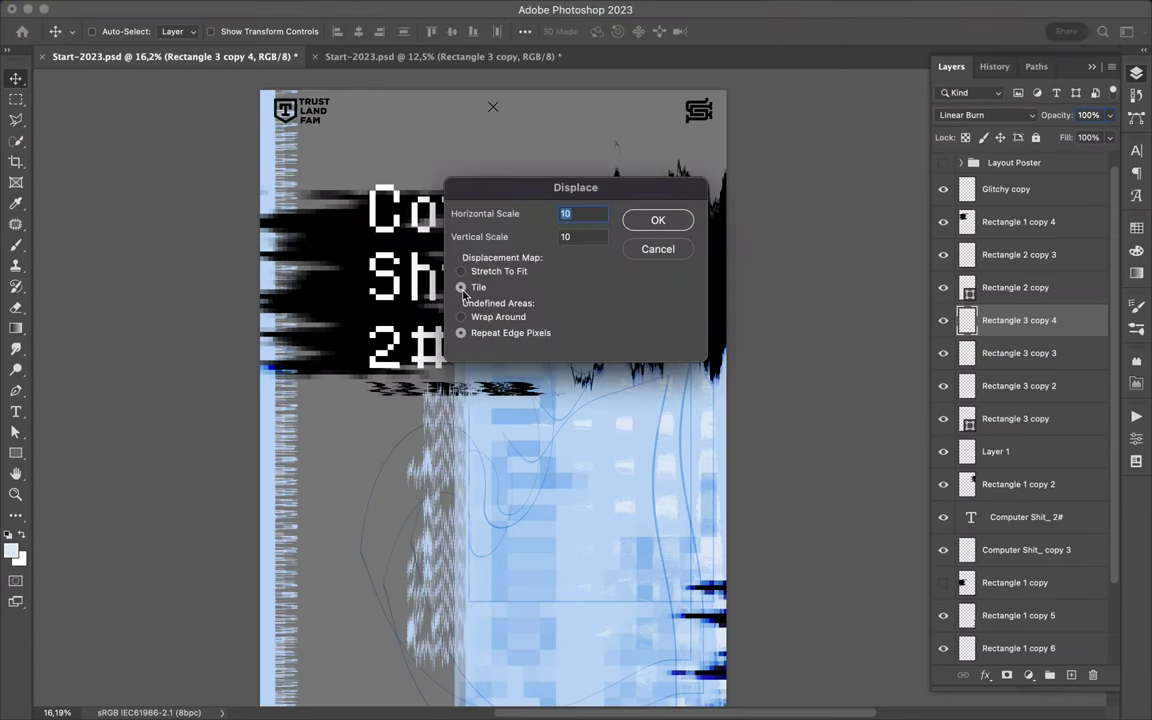
pyautogui.click(674, 226)
pyautogui.press('Return')
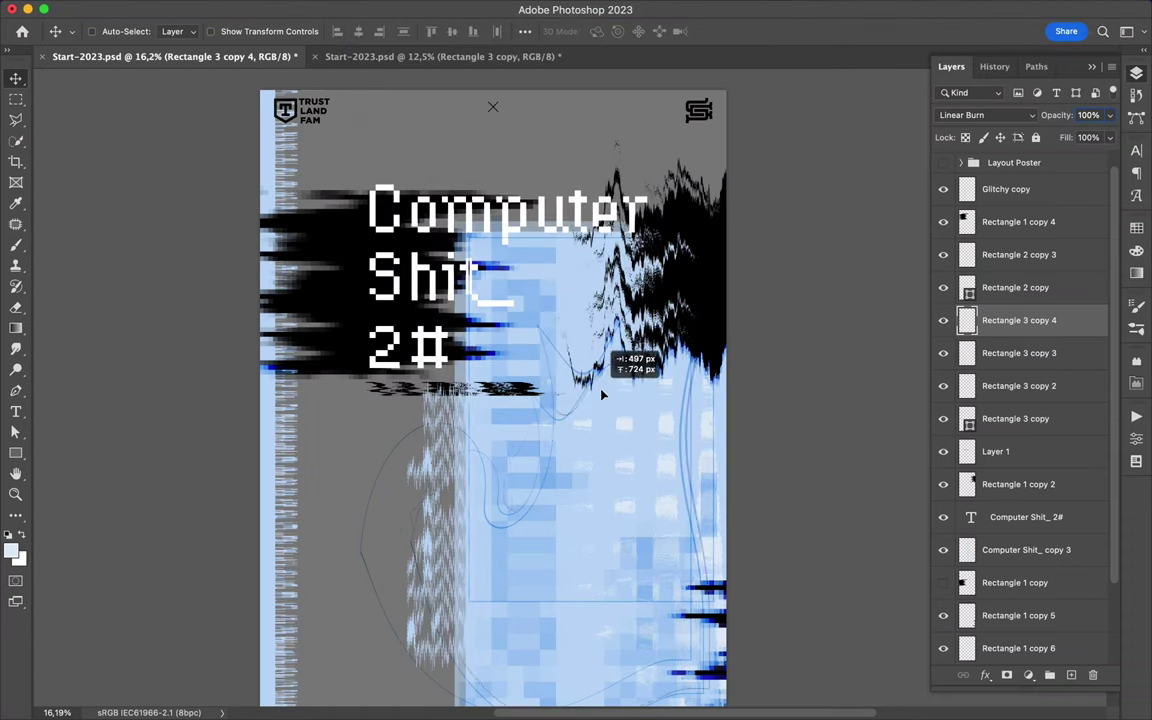
# Apply a Wave distortion, then bring the diagonal stroke layer over from the second poster
pyautogui.click(371, 9)
pyautogui.click(625, 346)
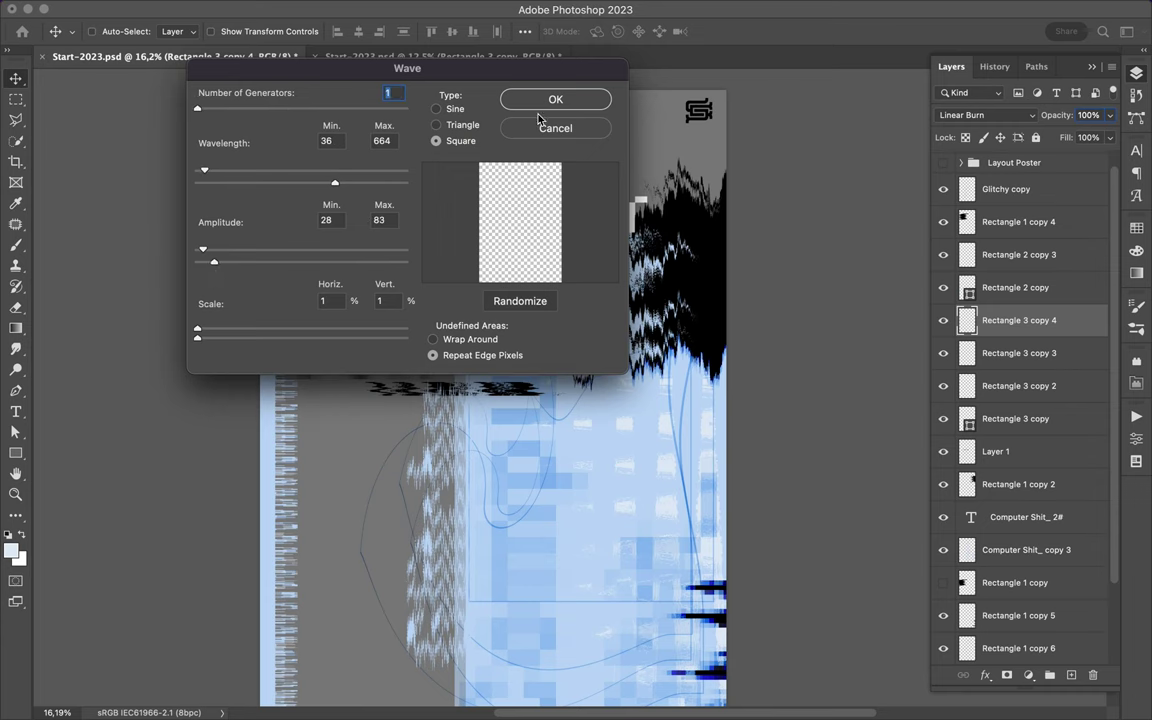
pyautogui.press('Return')
pyautogui.scroll(3, 609, 527)
pyautogui.scroll(5, 621, 521)
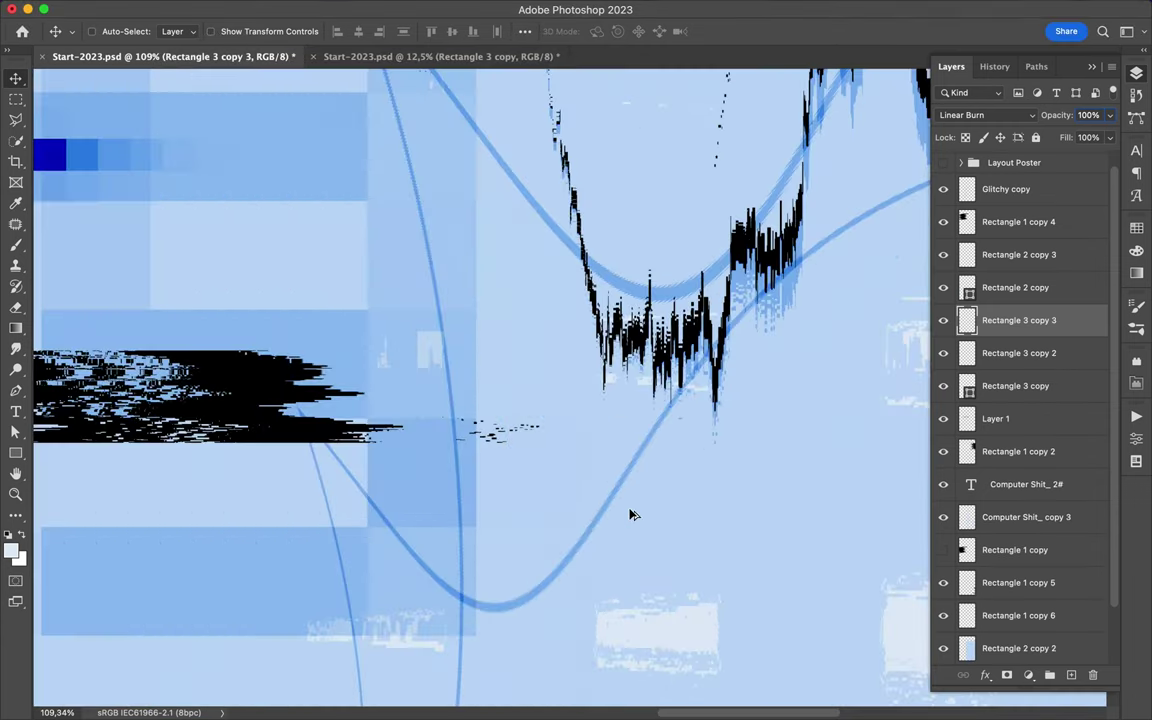
pyautogui.scroll(-8, 630, 514)
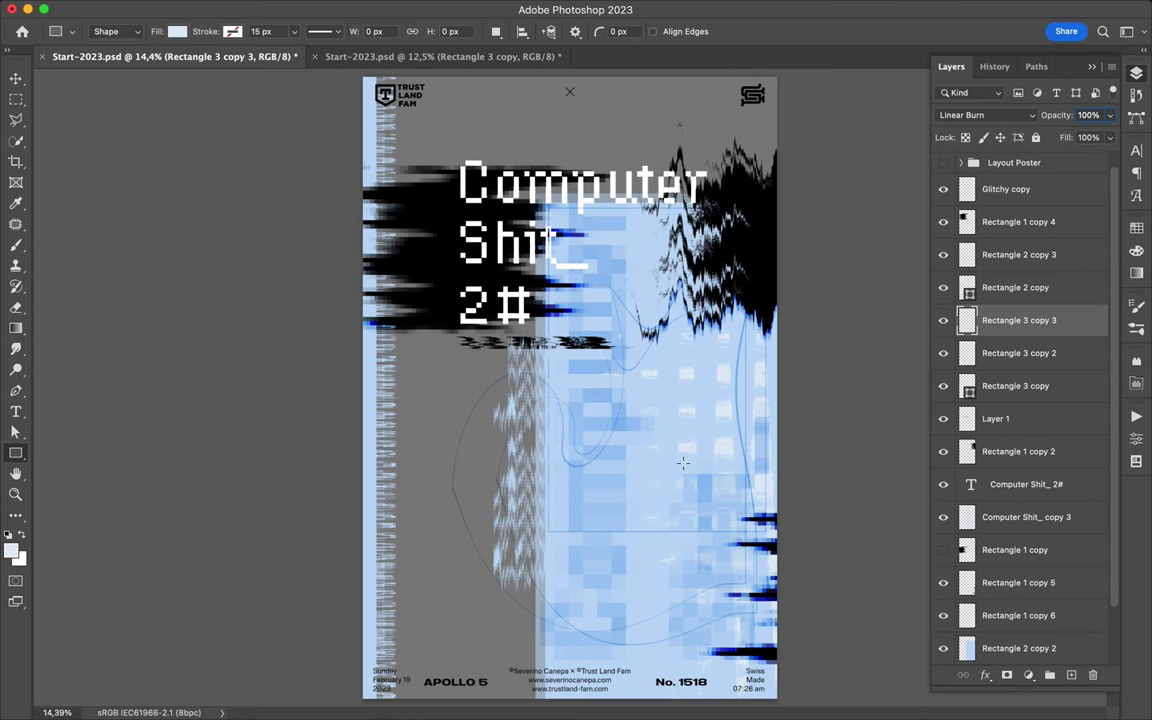
pyautogui.hotkey('ctrl', 'Tab')
pyautogui.moveTo(549, 447); pyautogui.dragTo(566, 369)
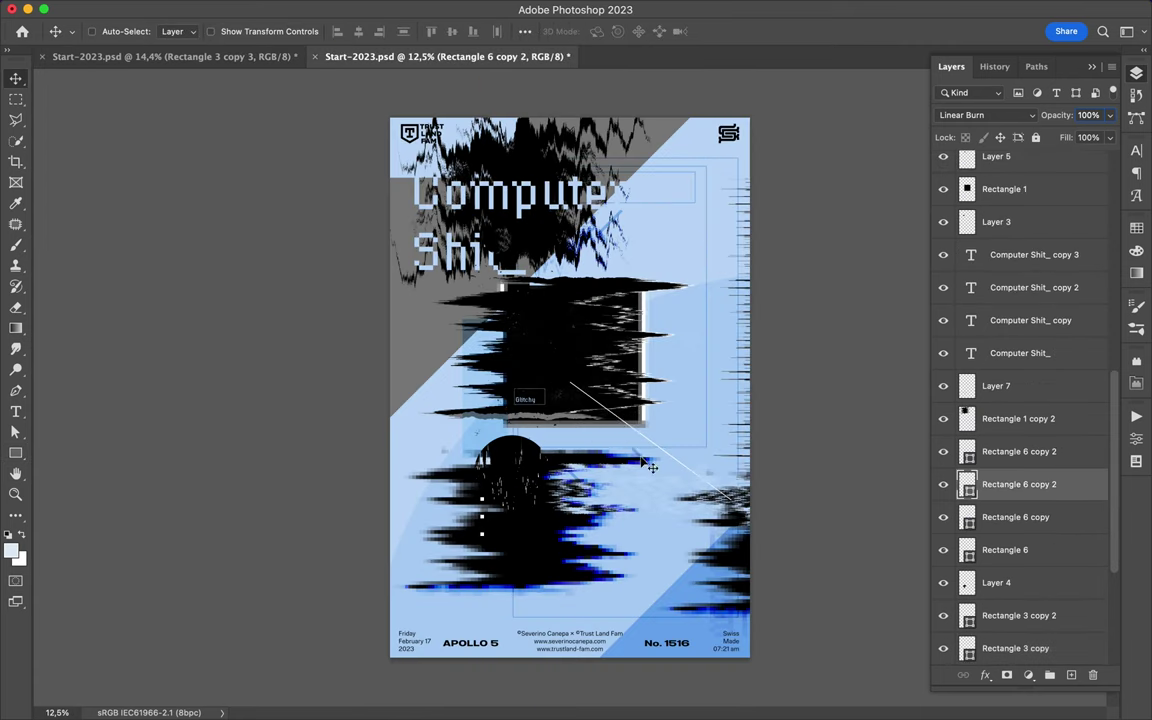
# Place three evenly spaced copies of the diagonal stroke shape down the poster
pyautogui.moveTo(573, 383); pyautogui.dragTo(573, 456)
pyautogui.moveTo(573, 285); pyautogui.dragTo(575, 518)
pyautogui.moveTo(571, 623); pyautogui.dragTo(577, 560)
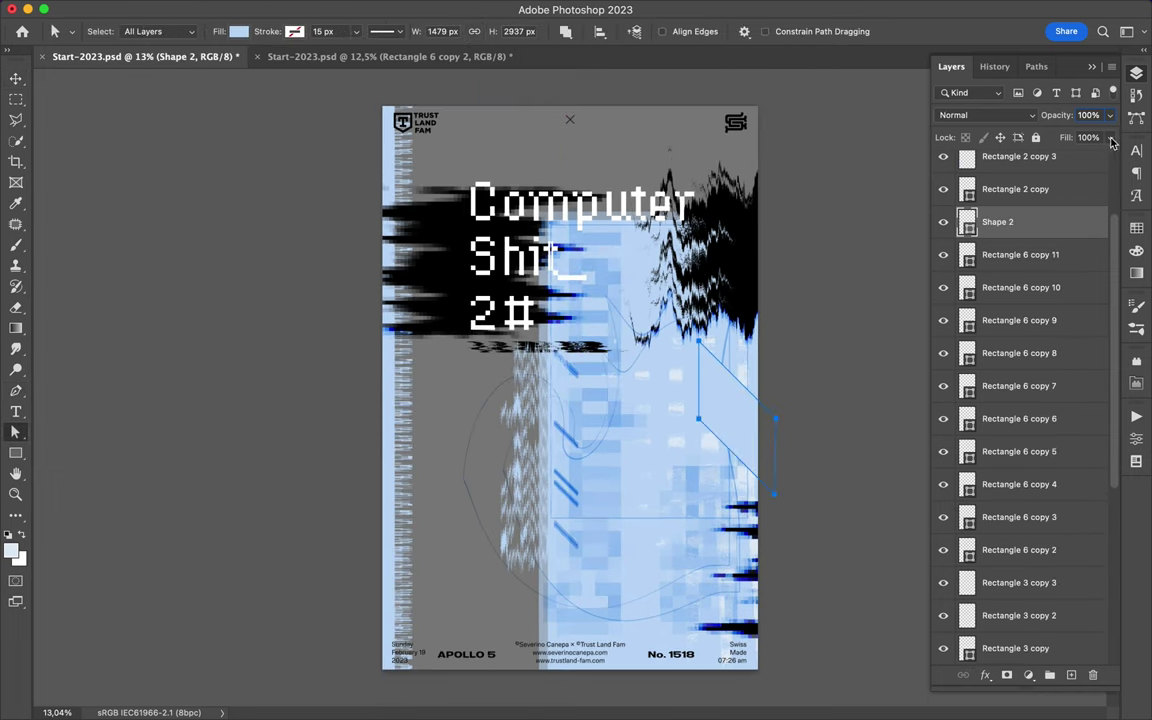
# Set the new light shape to Overlay blending and move it upward
pyautogui.click(985, 115)
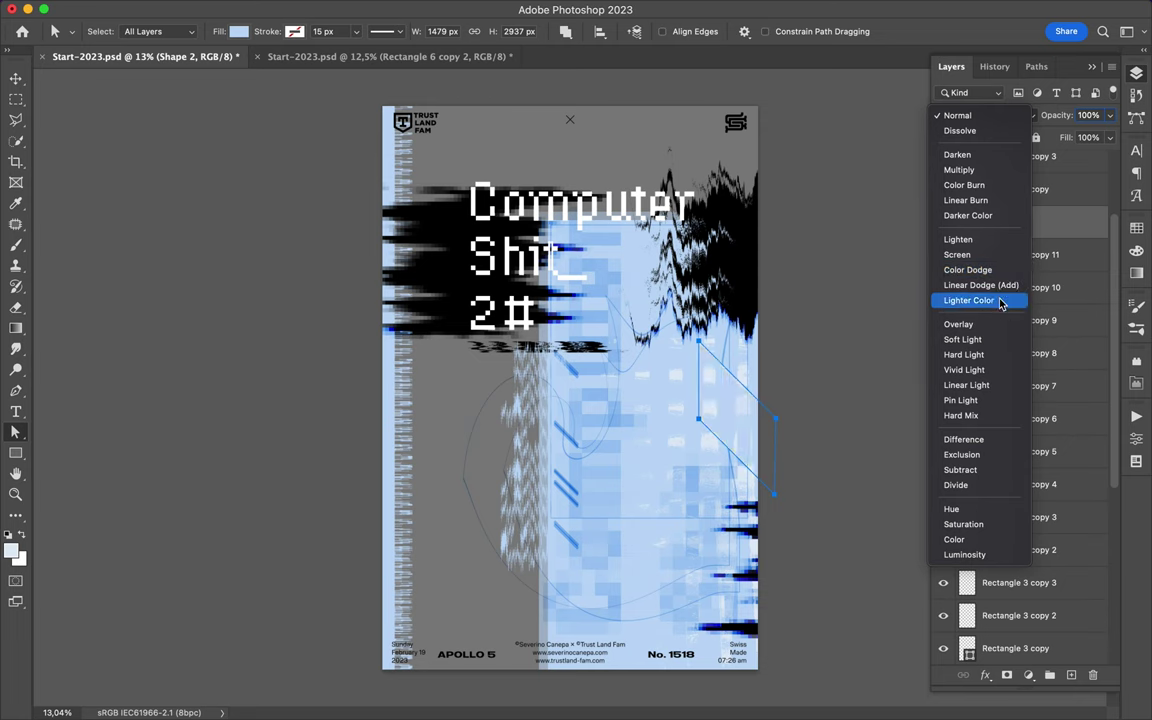
pyautogui.click(958, 324)
pyautogui.press('v')
pyautogui.moveTo(735, 455); pyautogui.dragTo(752, 374)
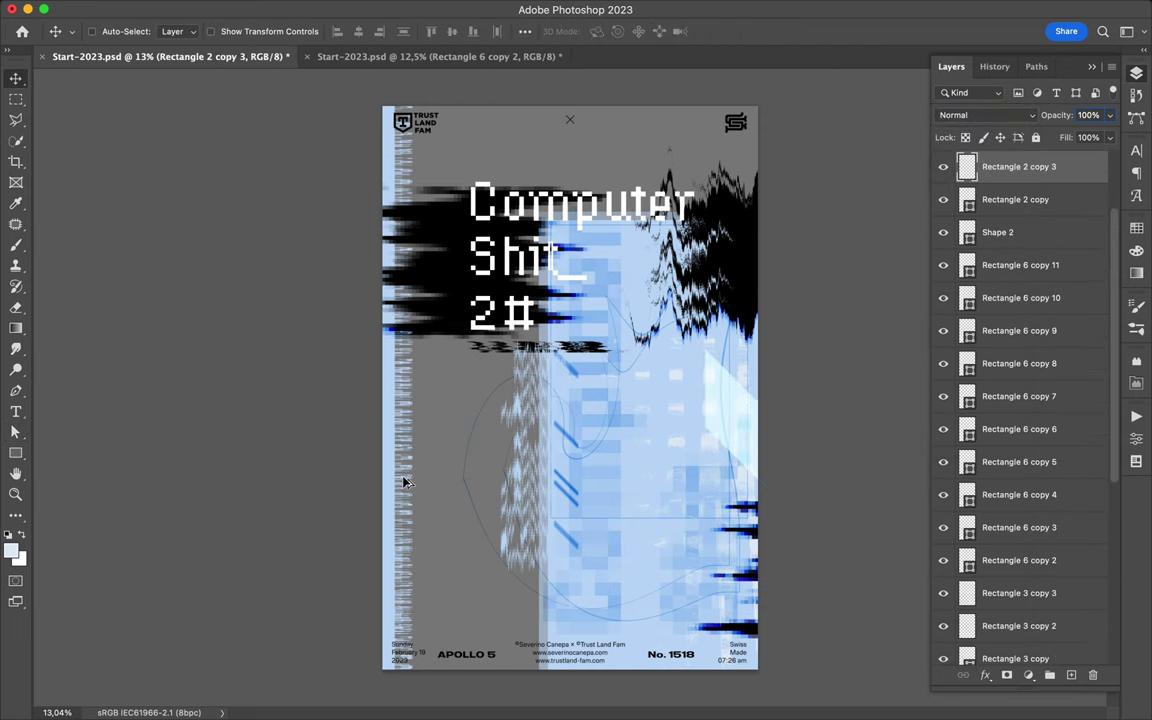
# Apply a Wave distortion to the new streak layer and reposition it
pyautogui.click(371, 9)
pyautogui.moveTo(387, 302)
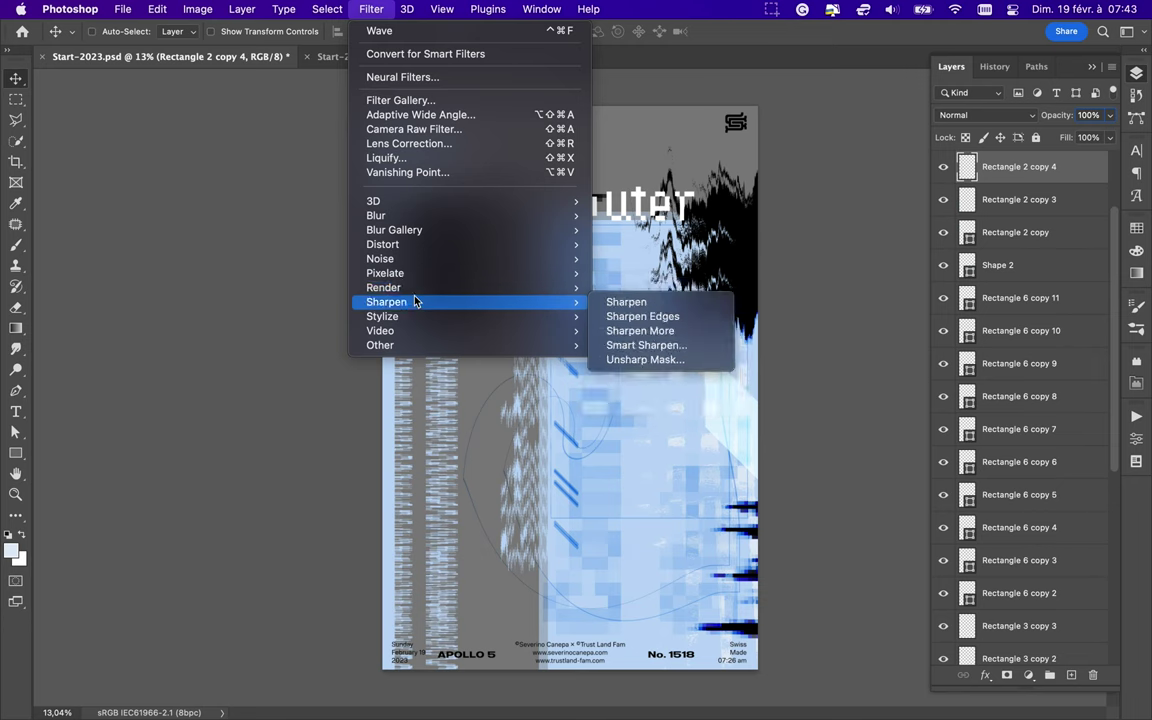
pyautogui.moveTo(382, 244)
pyautogui.click(622, 345)
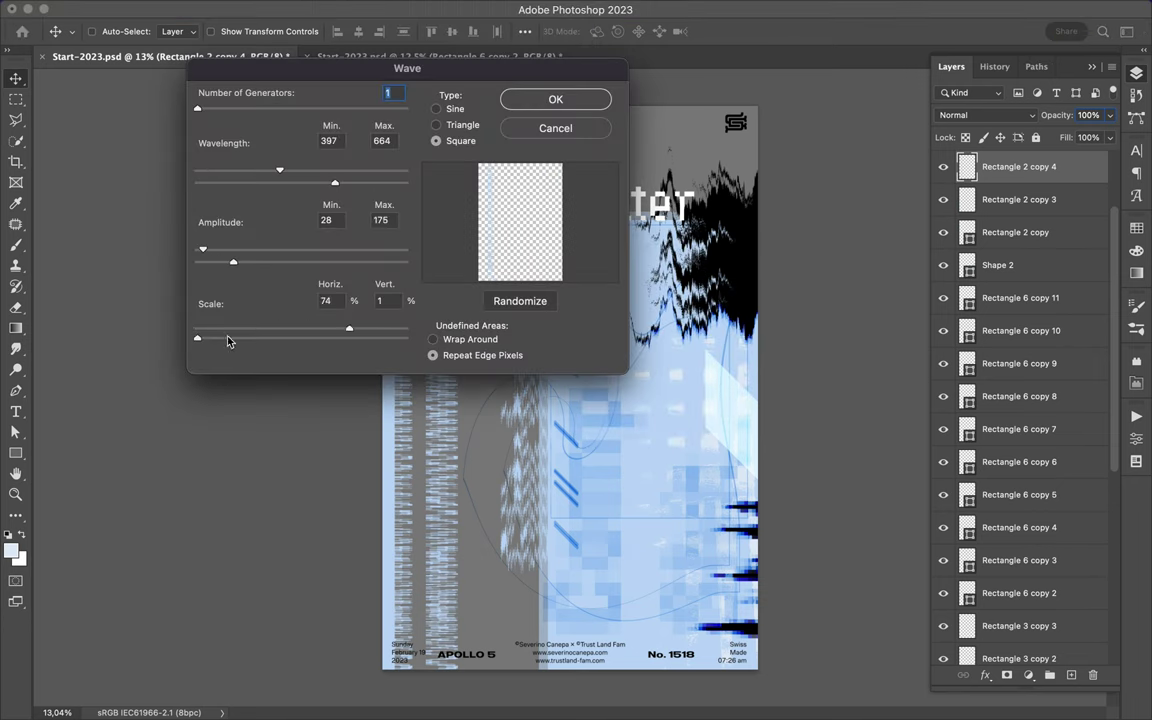
pyautogui.click(555, 99)
pyautogui.moveTo(478, 442); pyautogui.dragTo(634, 447)
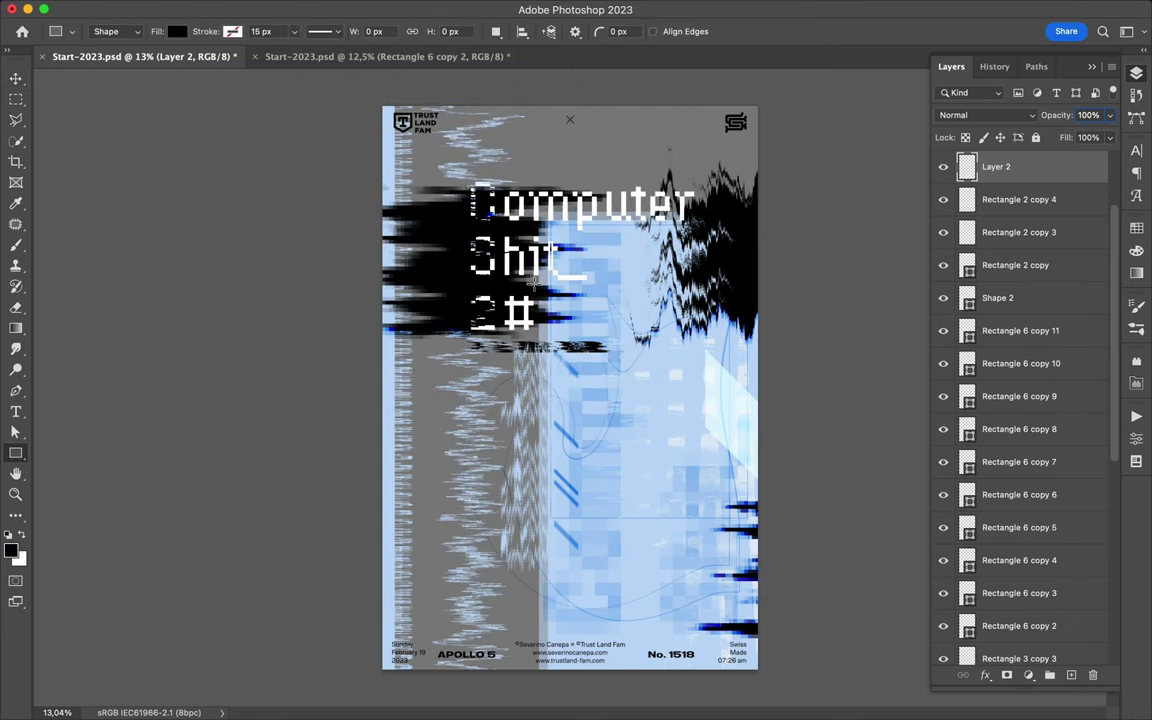
# Draw a black rectangle clipped to the texture layer and move the texture down-left
pyautogui.moveTo(540, 340); pyautogui.dragTo(681, 578)
pyautogui.hotkey('ctrl', 'alt', 'g')
pyautogui.press('v')
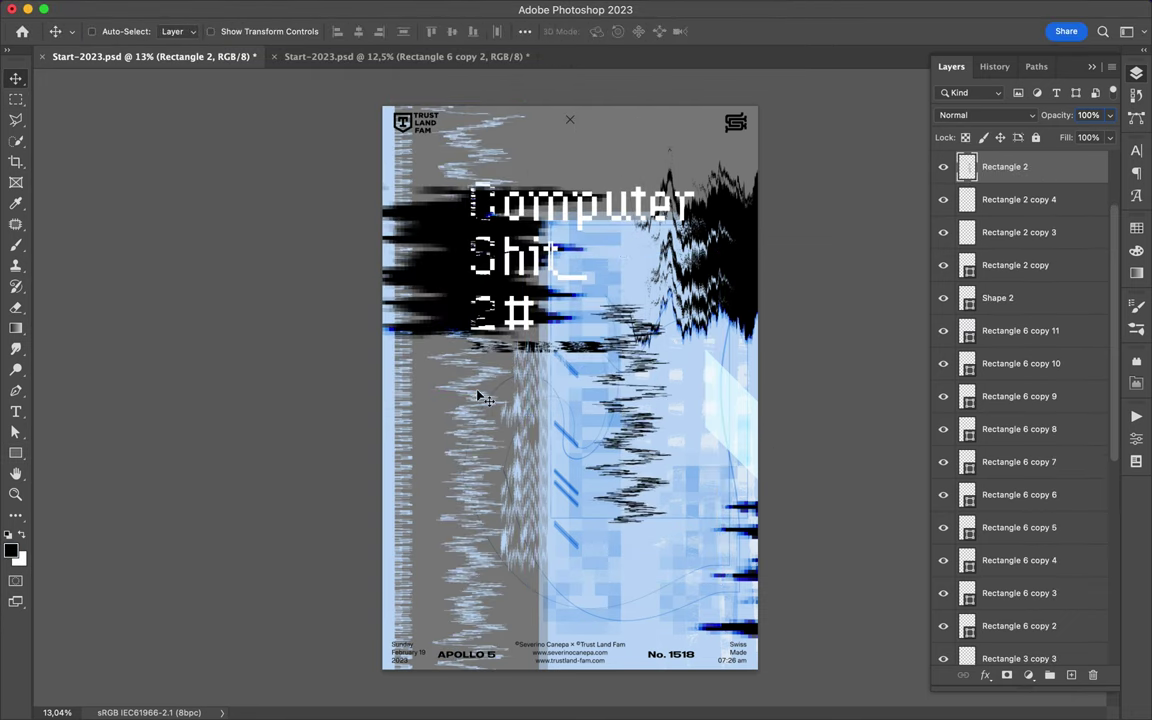
pyautogui.moveTo(478, 397)
pyautogui.mouseDown()
pyautogui.moveTo(437, 528)
pyautogui.moveTo(485, 195)
pyautogui.mouseUp()
# Change the background rectangle's fill to a grey gradient
pyautogui.keyDown('ctrl'); pyautogui.click(497, 150); pyautogui.keyUp('ctrl')
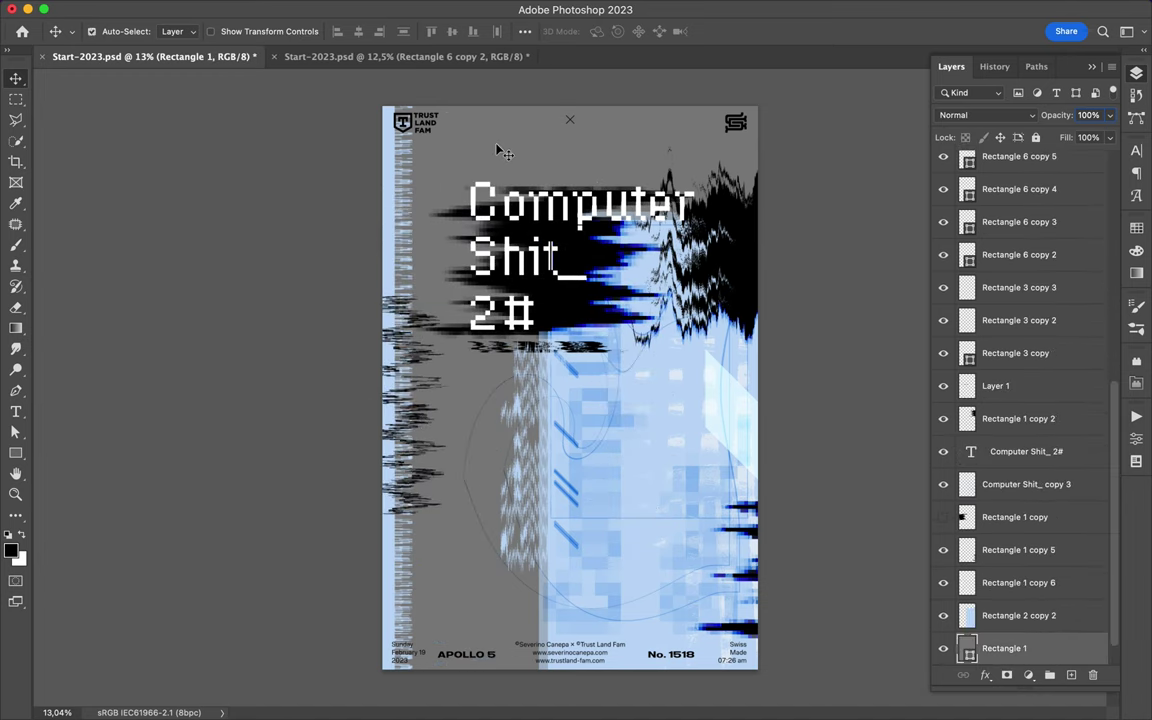
pyautogui.click(293, 31)
pyautogui.click(201, 62)
pyautogui.doubleClick(136, 245)
pyautogui.click(477, 212)
pyautogui.press('Return')
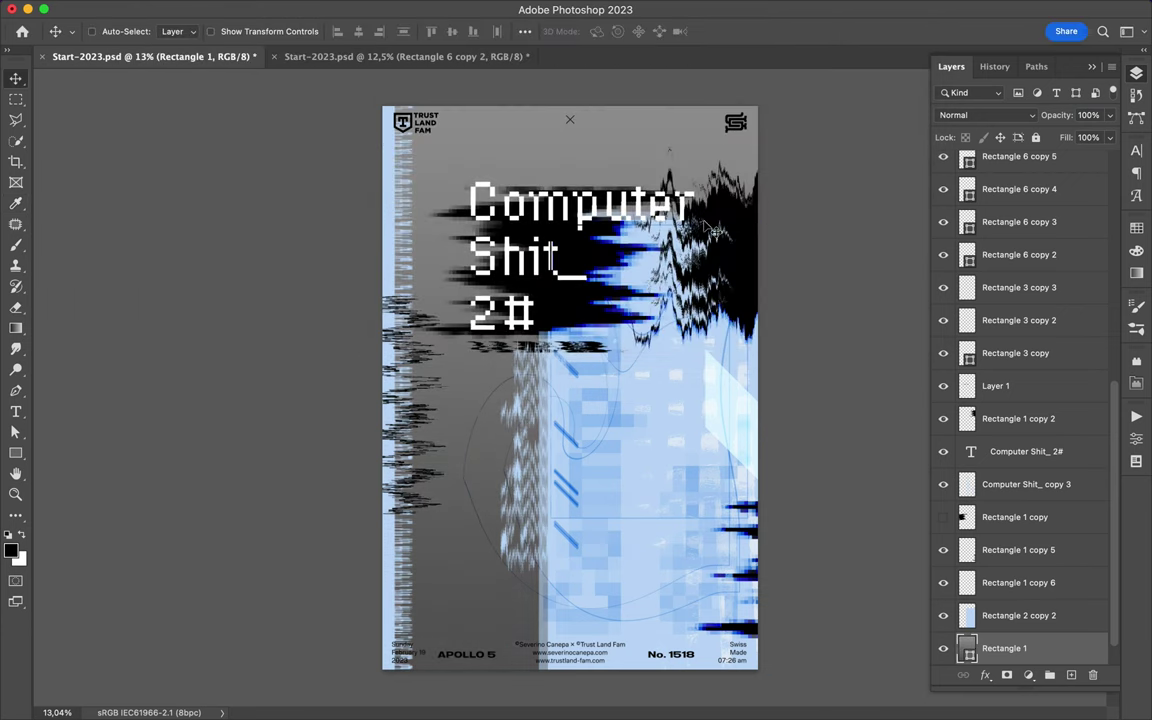
# Duplicate the Computer Shit_ 2# title, rotate it -90°, and place it lower in the stack at 41% opacity
pyautogui.keyDown('ctrl'); pyautogui.click(475, 286); pyautogui.keyUp('ctrl')
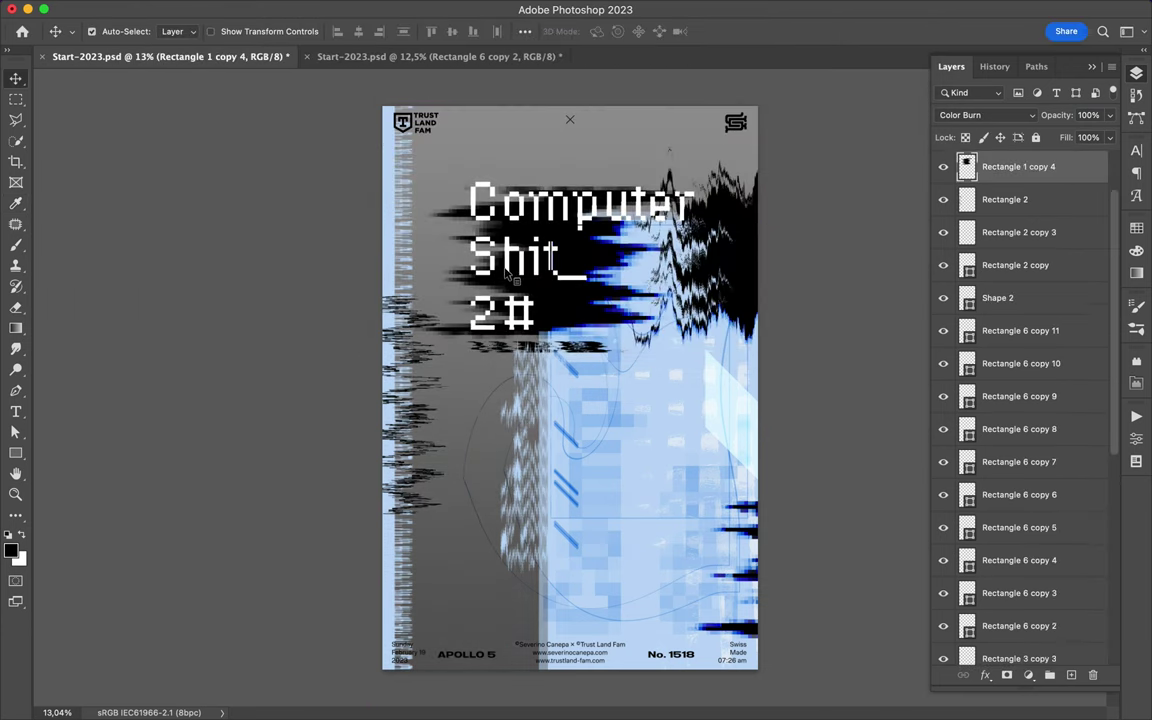
pyautogui.moveTo(462, 249); pyautogui.dragTo(462, 468)
pyautogui.hotkey('ctrl', 't')
pyautogui.moveTo(463, 418)
pyautogui.mouseDown()
pyautogui.moveTo(495, 572)
pyautogui.moveTo(458, 564)
pyautogui.mouseUp()
pyautogui.press('Return')
pyautogui.moveTo(1037, 648); pyautogui.dragTo(1030, 540)
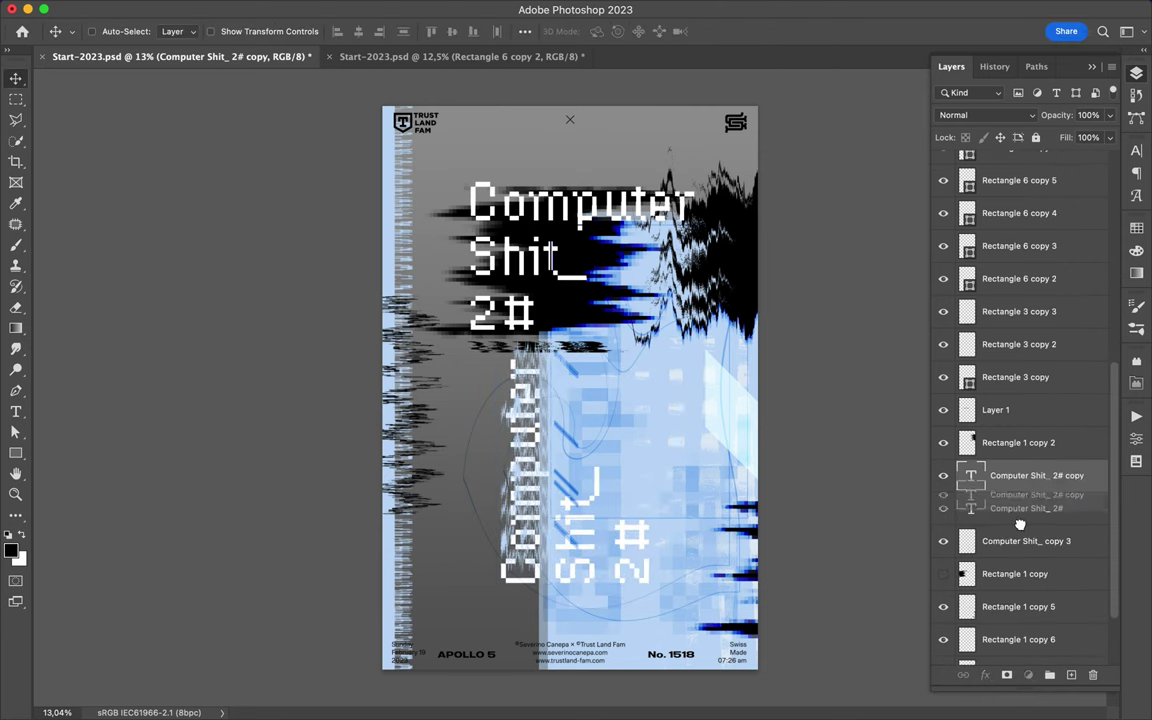
pyautogui.moveTo(1109, 115); pyautogui.dragTo(1068, 137)
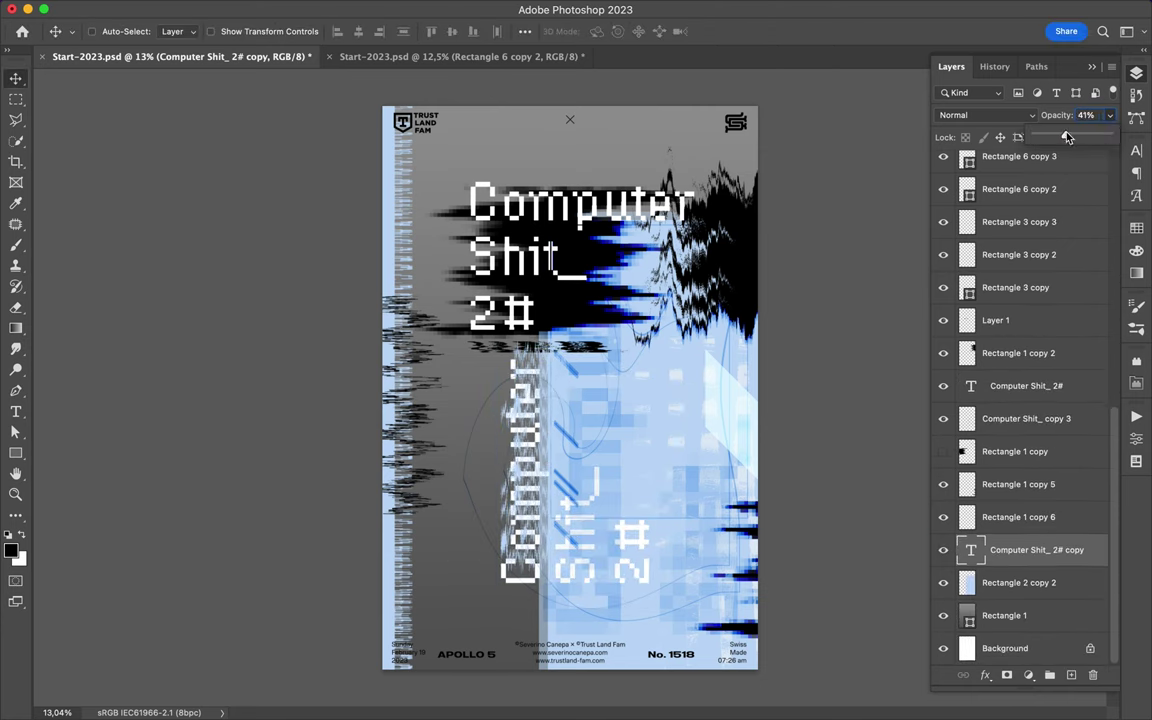
pyautogui.moveTo(607, 517); pyautogui.dragTo(622, 508)
# Raise Layer 2 in the layer stack and reposition its content on the poster
pyautogui.press('v')
pyautogui.hotkey('ctrl', 'shift', 'alt', 'n')
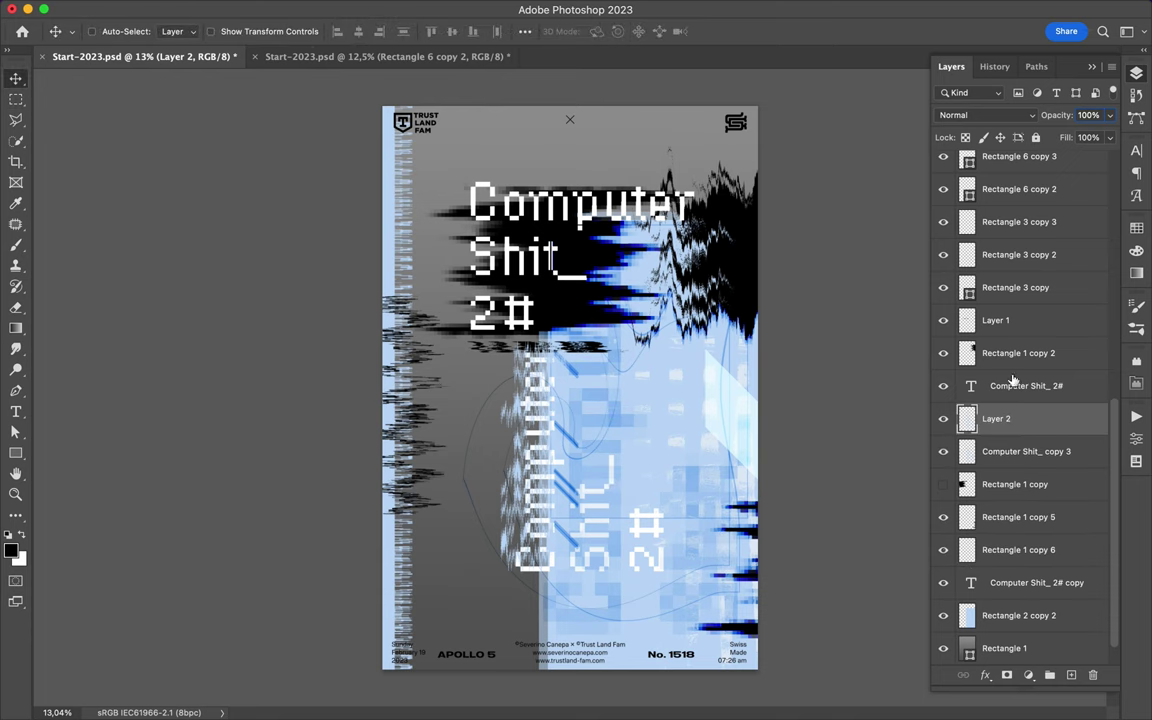
pyautogui.moveTo(1013, 380); pyautogui.dragTo(1013, 205)
pyautogui.moveTo(574, 292); pyautogui.dragTo(760, 303)
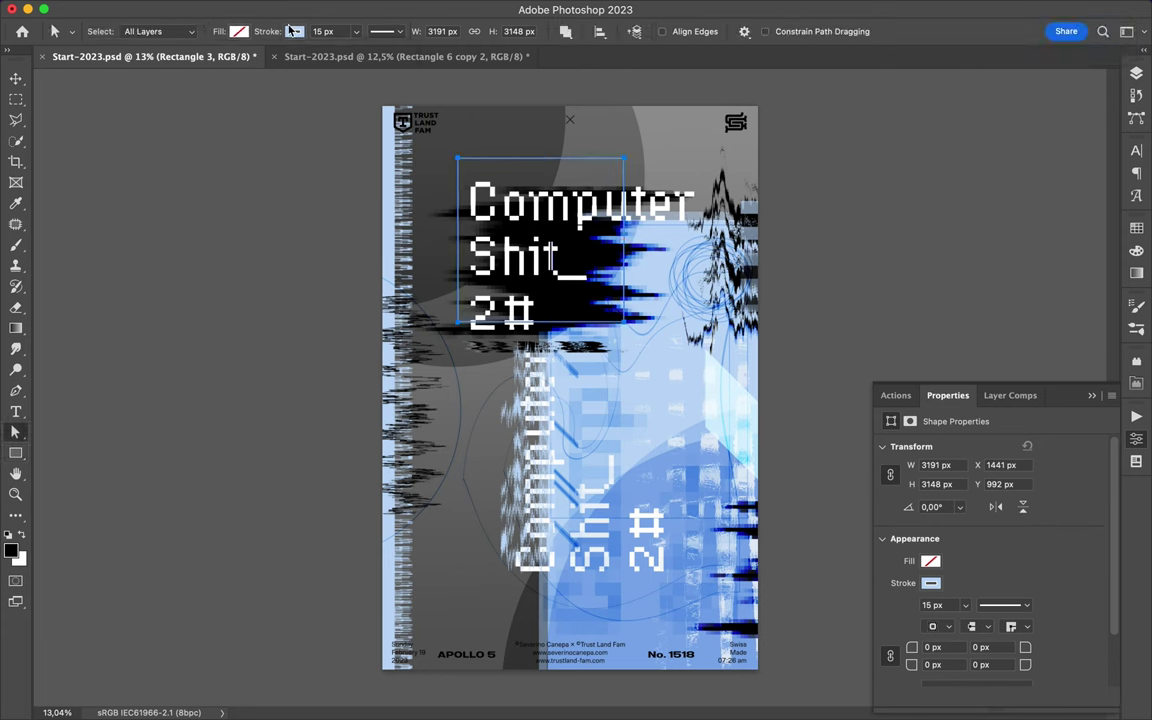
# Rasterize Rectangle 3, add noise, and apply a horizontally stretched Wave with lower maximum height
pyautogui.click(371, 9)
pyautogui.click(560, 258)
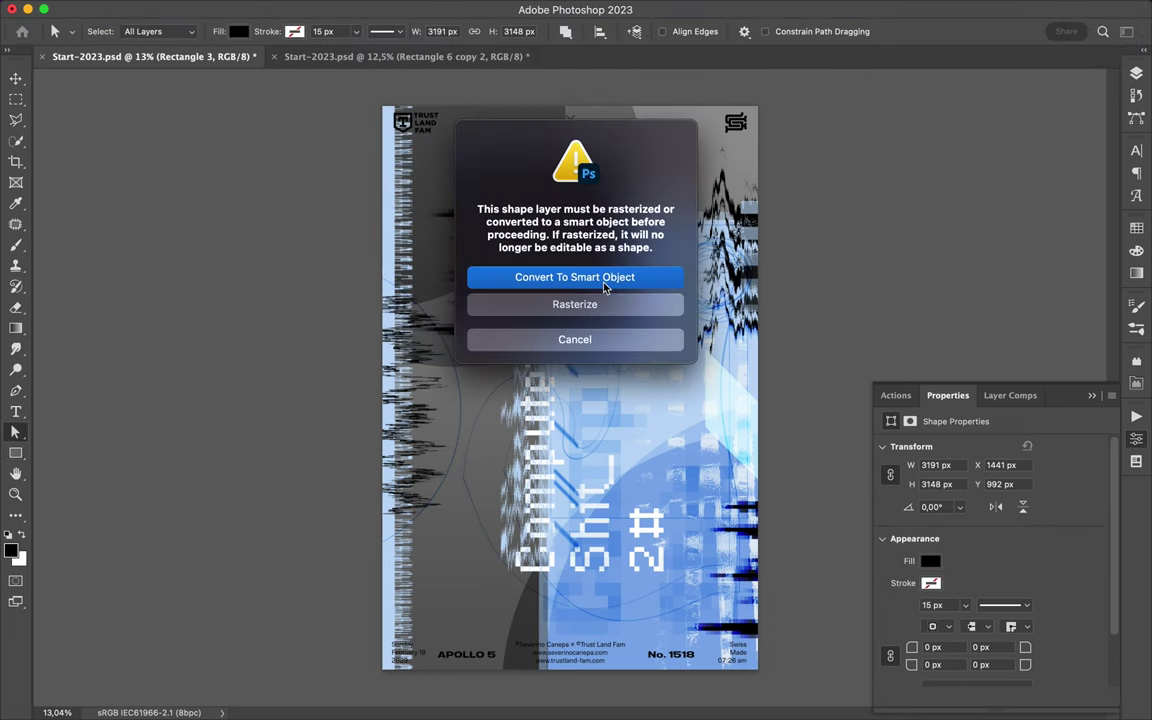
pyautogui.click(590, 303)
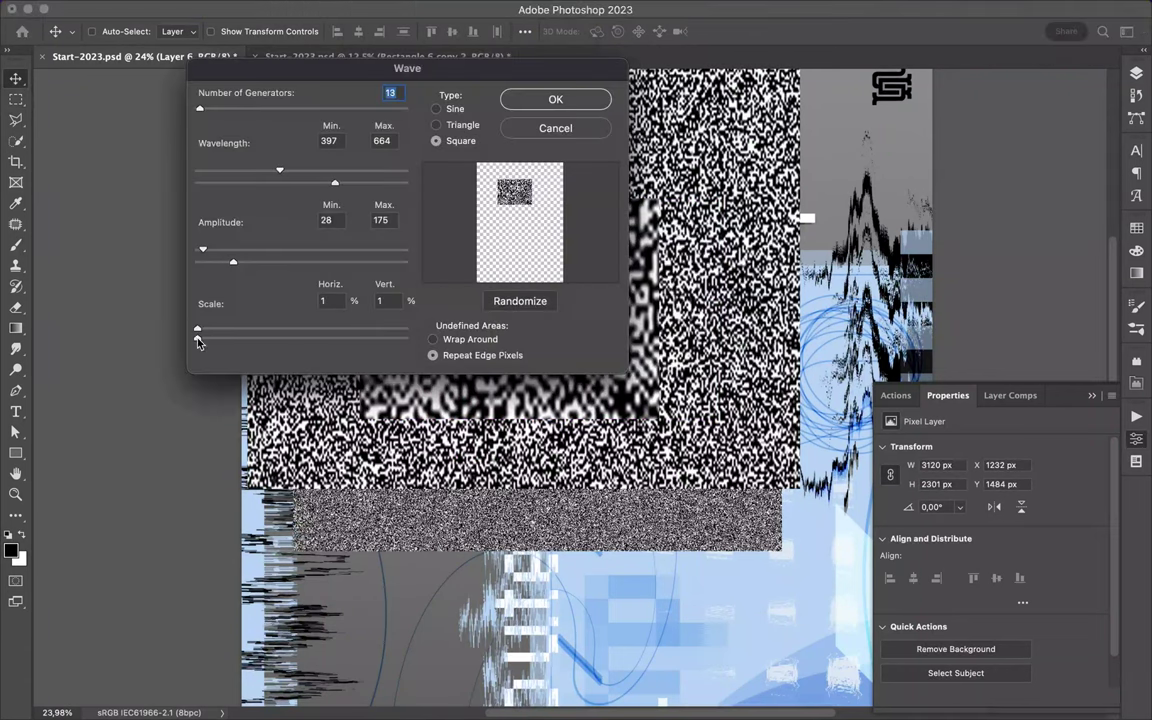
pyautogui.moveTo(197, 331); pyautogui.dragTo(355, 329)
pyautogui.moveTo(233, 261); pyautogui.dragTo(229, 261)
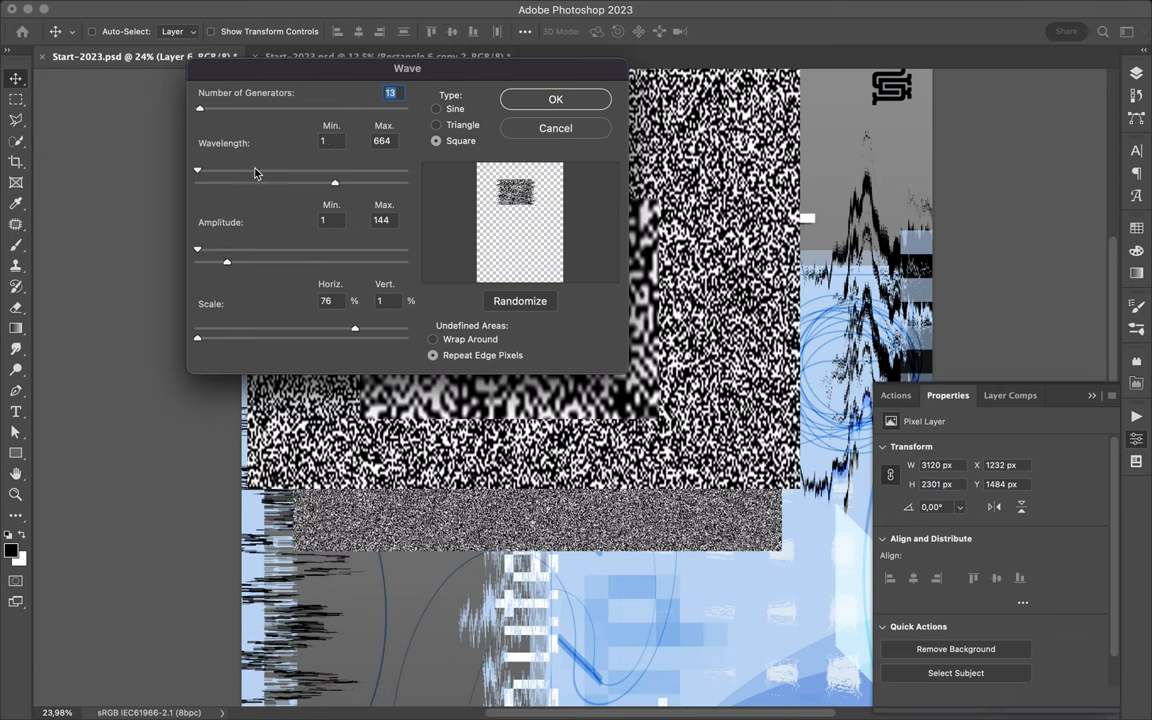
pyautogui.click(535, 101)
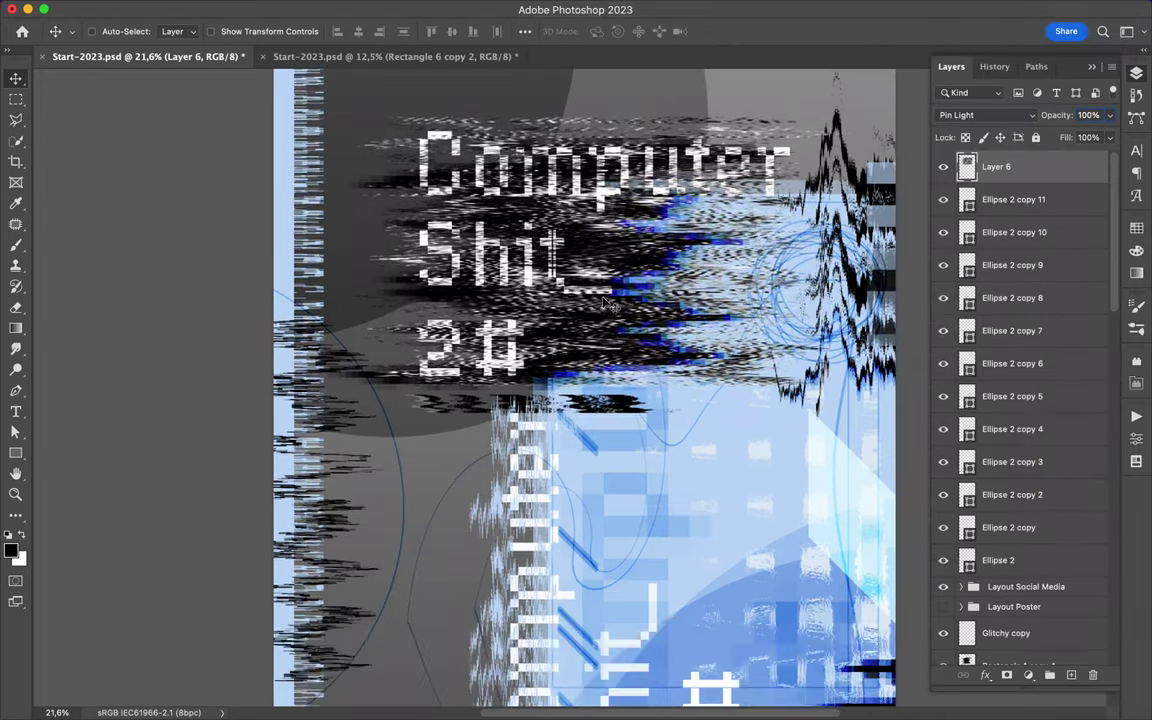
# Draw a light-blue rectangle behind the top-left logo and a thin bar along the top edge
pyautogui.press('m')
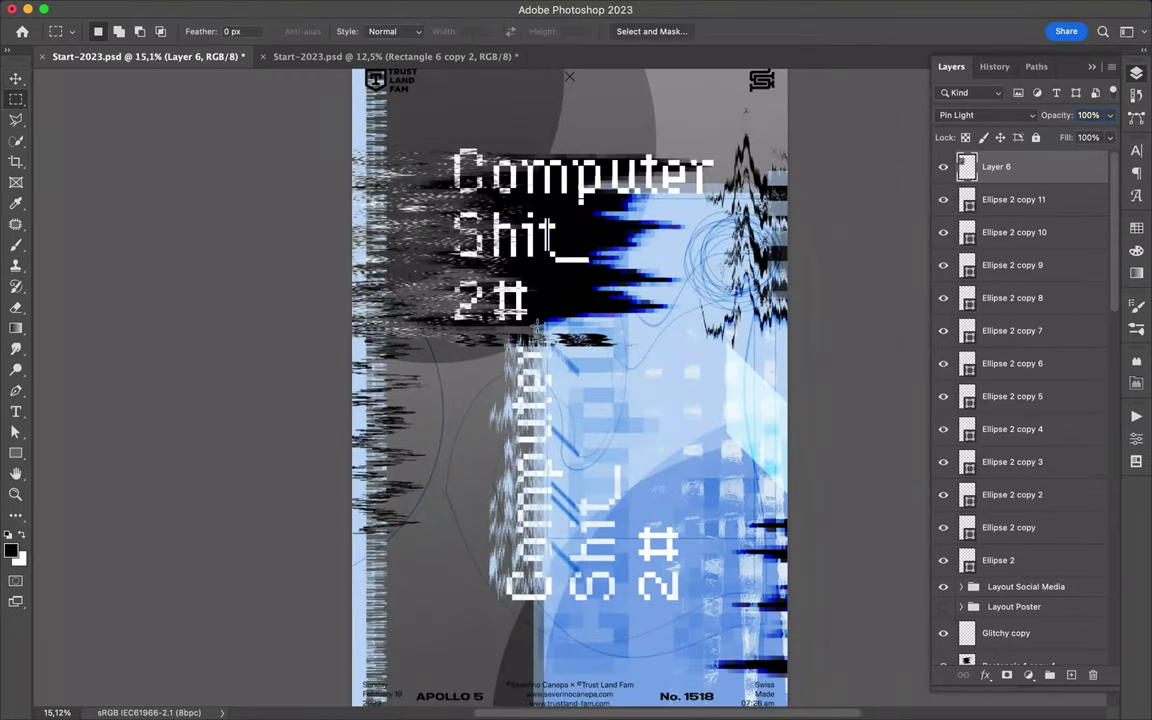
pyautogui.scroll(2, 490, 88)
pyautogui.moveTo(372, 208); pyautogui.dragTo(377, 213)
pyautogui.click(177, 31)
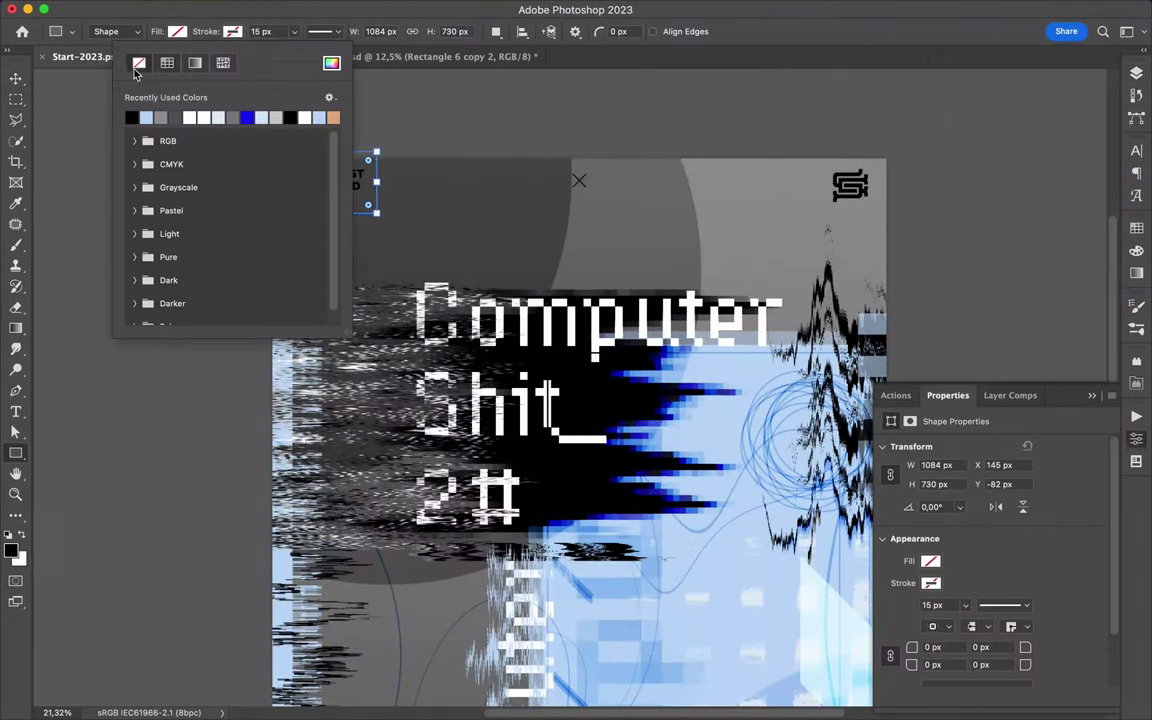
pyautogui.click(190, 113)
pyautogui.press('v')
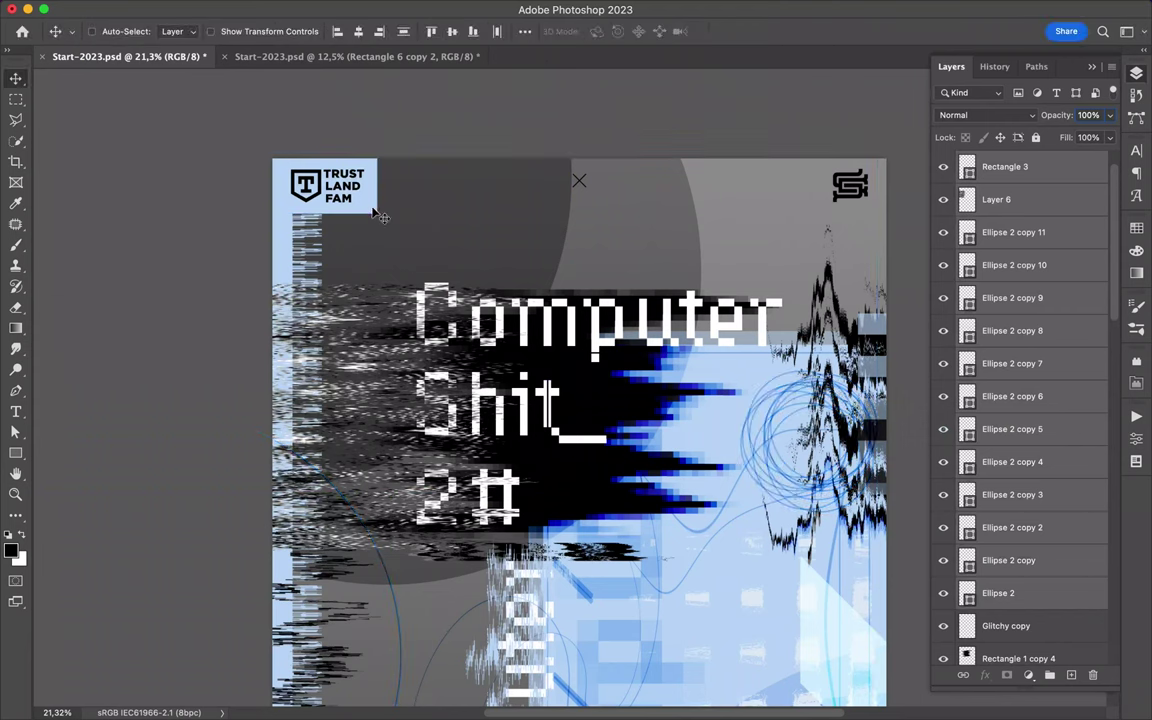
pyautogui.press('u')
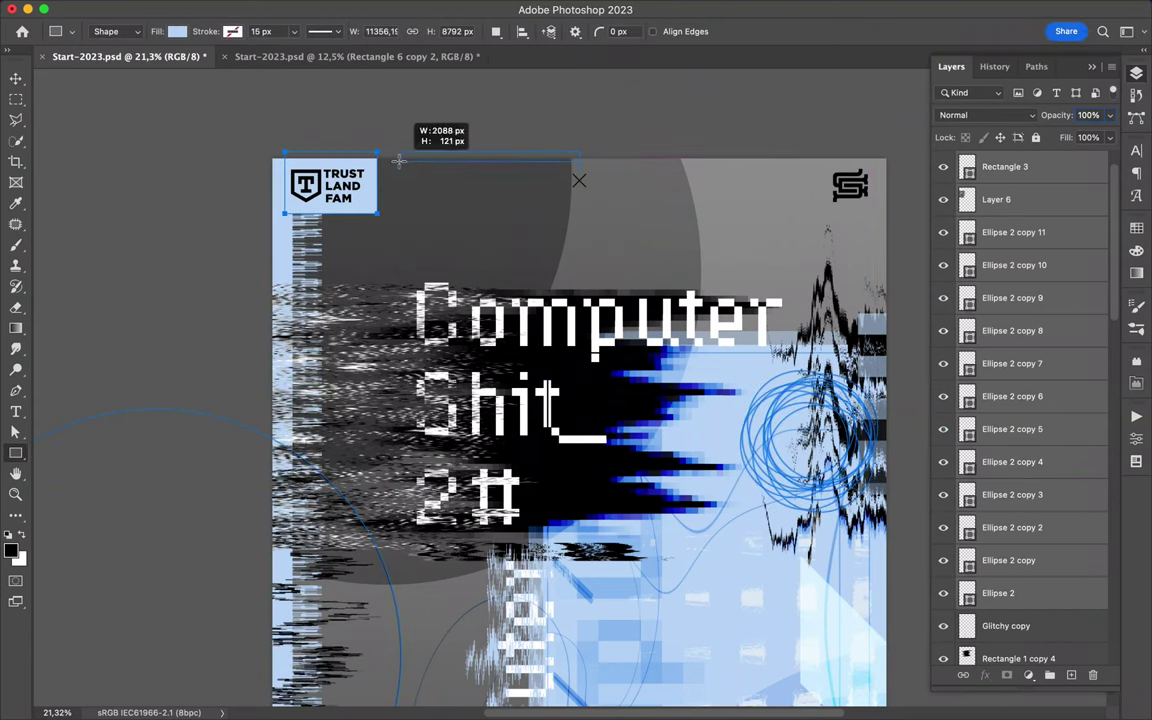
pyautogui.moveTo(398, 160); pyautogui.dragTo(441, 168)
pyautogui.press('v')
pyautogui.scroll(-3, 640, 272)
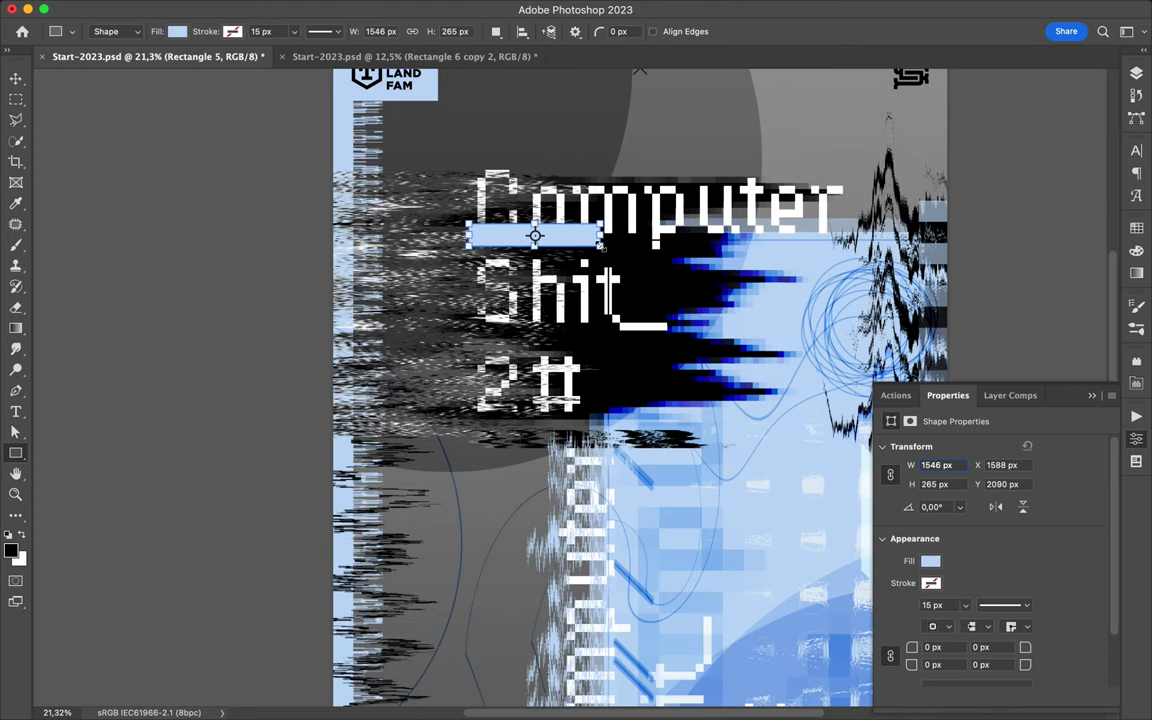
# Stamp the visible layers, select a circular patch of glitch texture, and copy it to Layer 7
pyautogui.press('v')
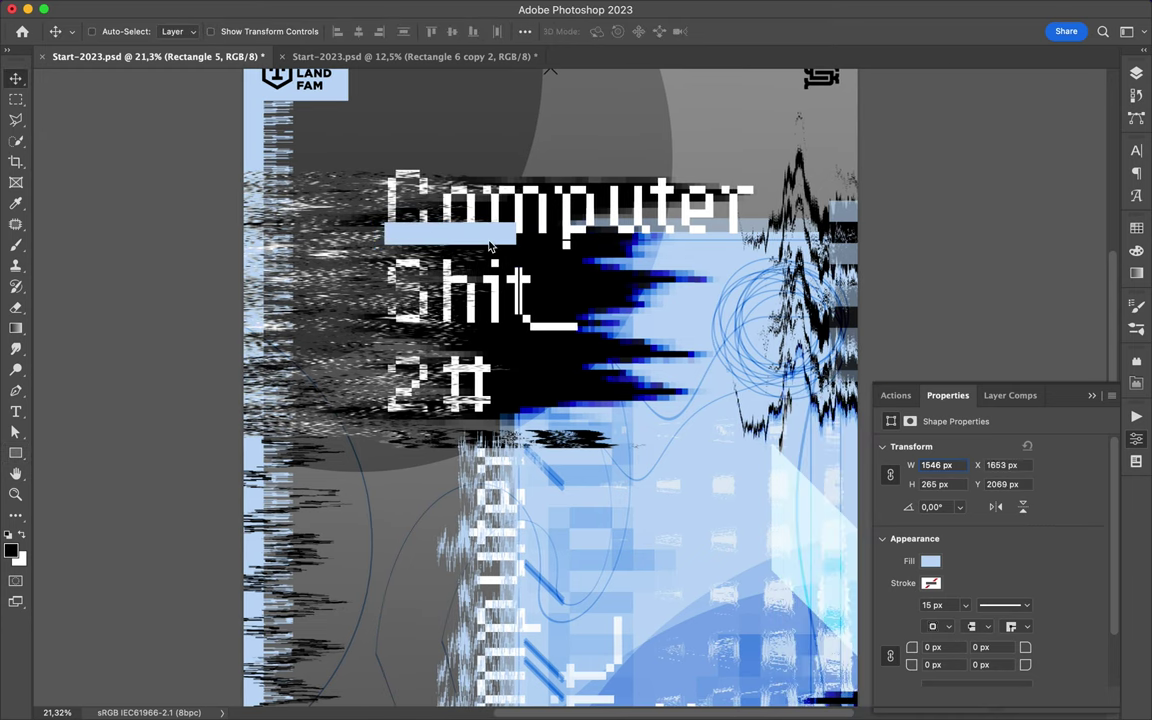
pyautogui.click(1136, 73)
pyautogui.scroll(-5, 1010, 398)
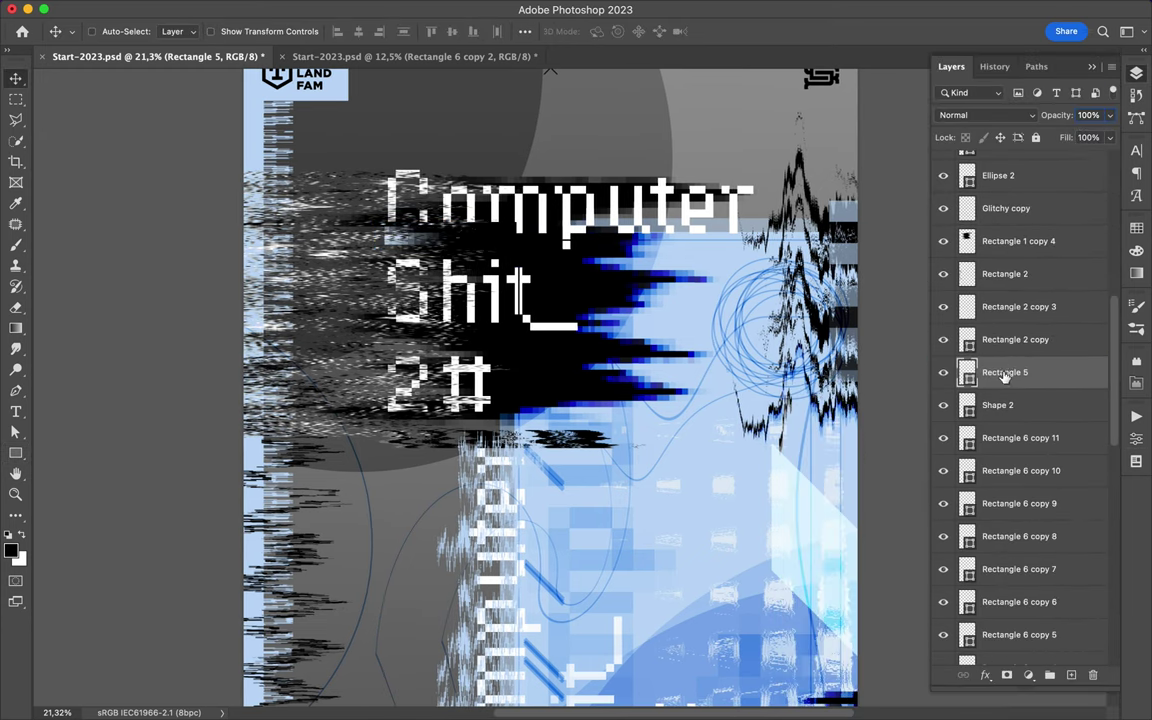
pyautogui.press('m')
pyautogui.hotkey('ctrl', 'j')
pyautogui.press('v')
pyautogui.moveTo(445, 305)
pyautogui.mouseDown()
pyautogui.moveTo(665, 180)
pyautogui.moveTo(110, 288)
pyautogui.mouseUp()
pyautogui.hotkey('alt', '[')
pyautogui.hotkey('alt', ']')
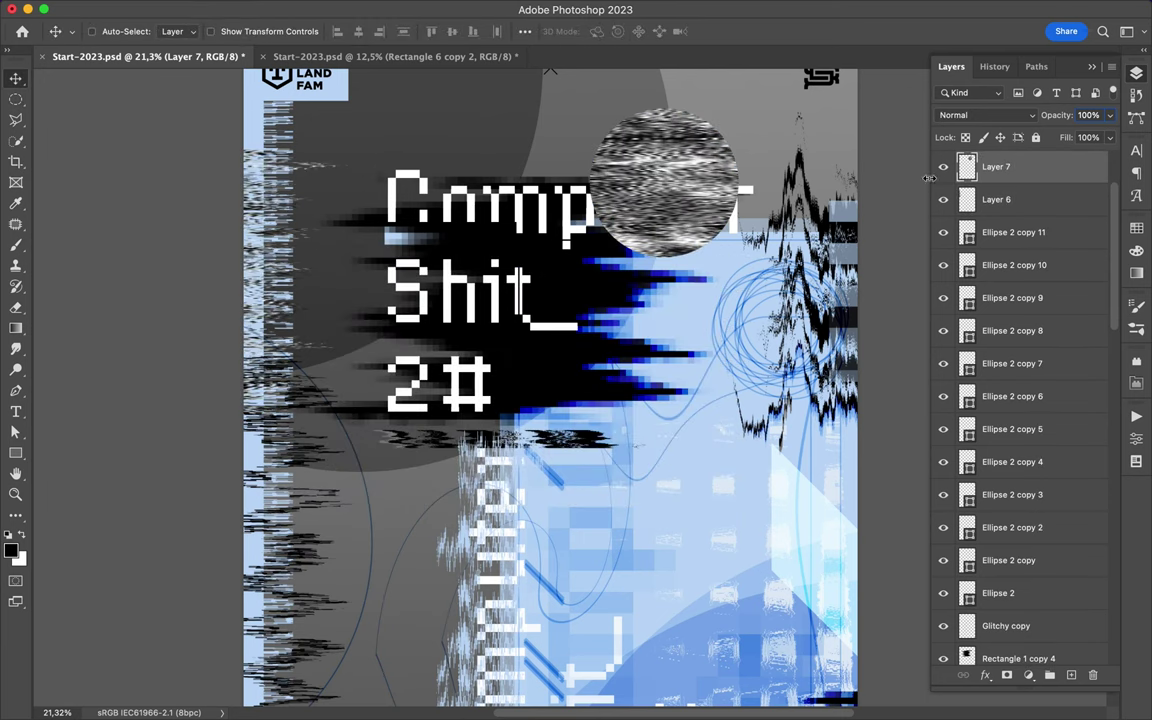
# Set the glitch circle to Overlay blending and drag out two copies lower on the poster
pyautogui.click(985, 115)
pyautogui.click(1000, 324)
pyautogui.moveTo(600, 165)
pyautogui.mouseDown()
pyautogui.moveTo(430, 510)
pyautogui.moveTo(558, 393)
pyautogui.mouseUp()
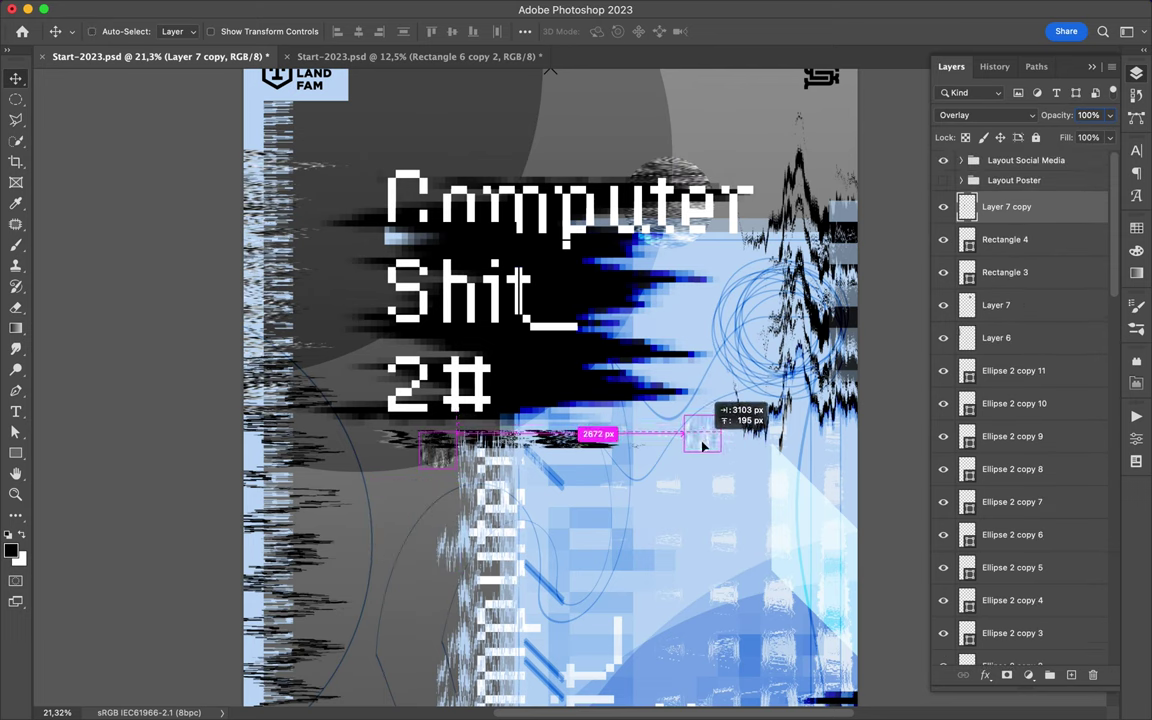
pyautogui.moveTo(558, 393); pyautogui.dragTo(689, 501)
pyautogui.scroll(-5, 688, 500)
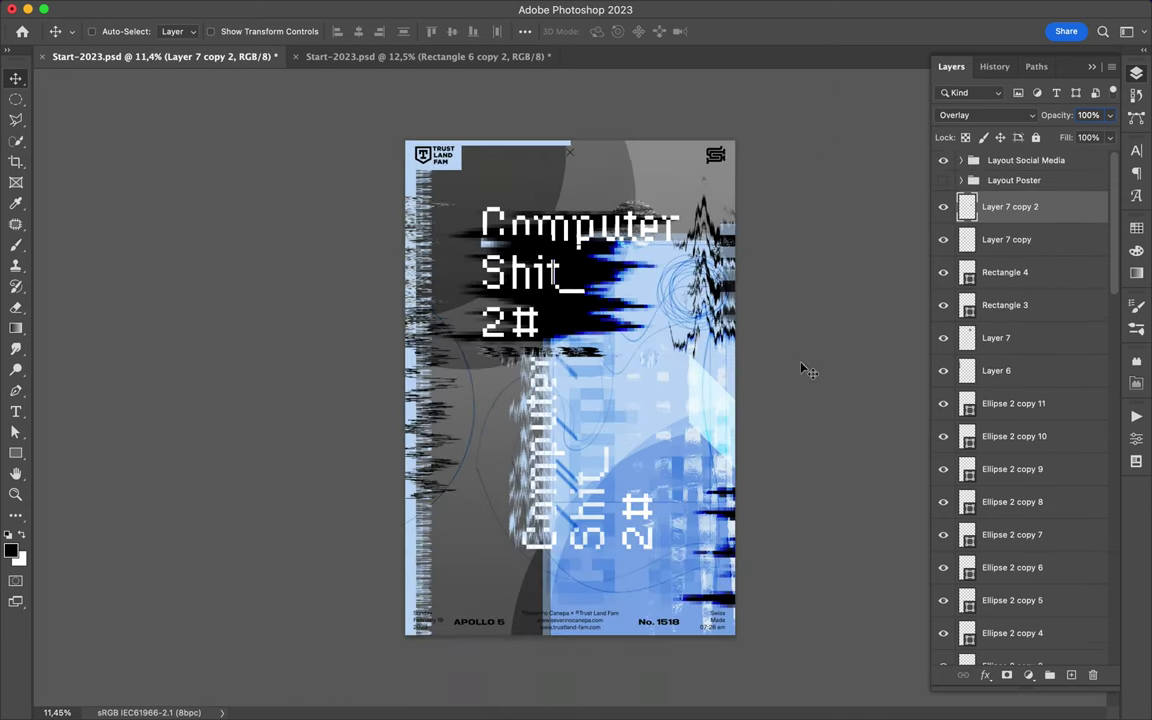
# Save Start-2023.psd and close the second open document
pyautogui.hotkey('ctrl', 's')
pyautogui.click(350, 58)
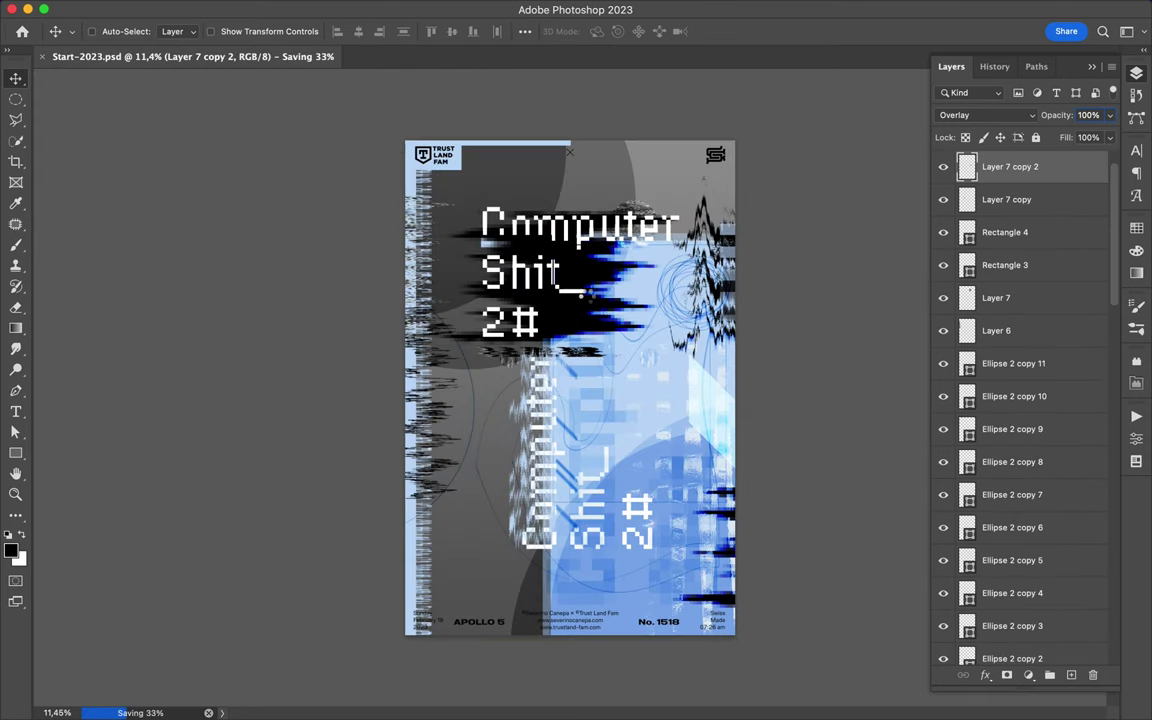
pyautogui.scroll(2, 565, 282)
pyautogui.keyDown('ctrl'); pyautogui.click(565, 282); pyautogui.keyUp('ctrl')
pyautogui.keyDown('ctrl'); pyautogui.click(509, 252); pyautogui.keyUp('ctrl')
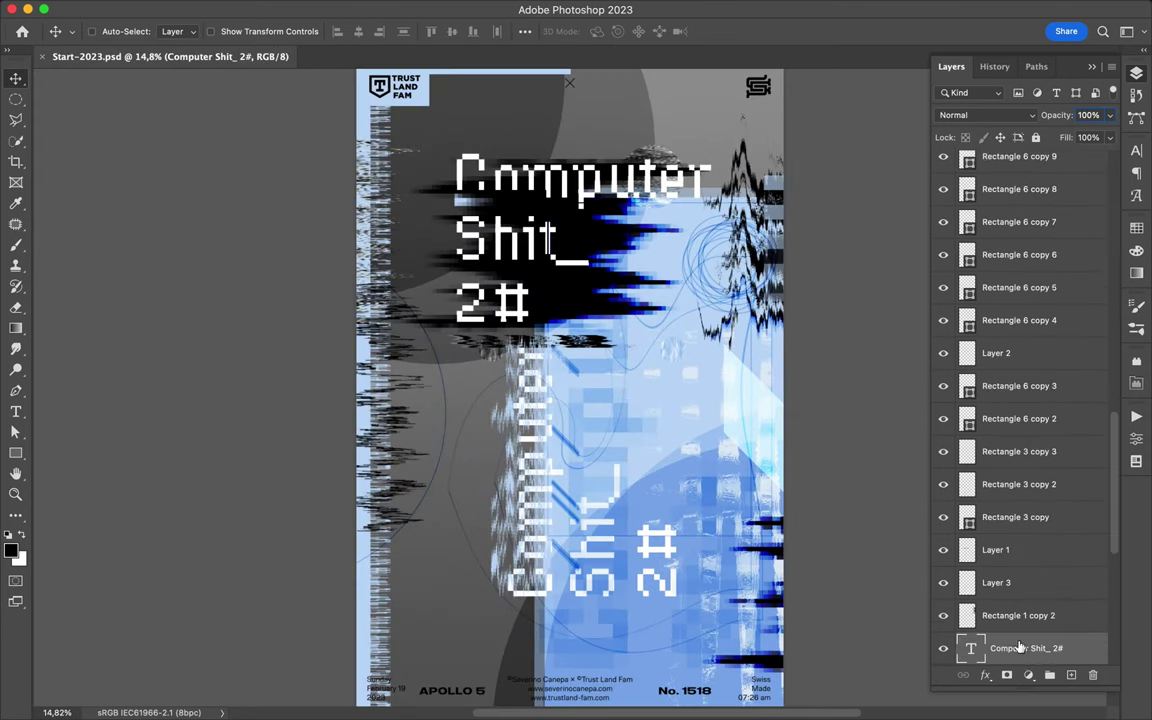
# Apply a Mosaic pixelation to the title copy and place it just below Ellipse 2
pyautogui.keyDown('ctrl'); pyautogui.click(560, 280); pyautogui.keyUp('ctrl')
pyautogui.click(371, 9)
pyautogui.click(631, 345)
pyautogui.moveTo(121, 260); pyautogui.dragTo(95, 262)
pyautogui.press('Return')
pyautogui.moveTo(1030, 297)
pyautogui.mouseDown()
pyautogui.moveTo(1005, 147)
pyautogui.moveTo(1005, 185)
pyautogui.mouseUp()
pyautogui.moveTo(580, 175); pyautogui.dragTo(558, 395)
# Liquify the pixelated title into two long downward streaks and one reaching the top
pyautogui.click(376, 11)
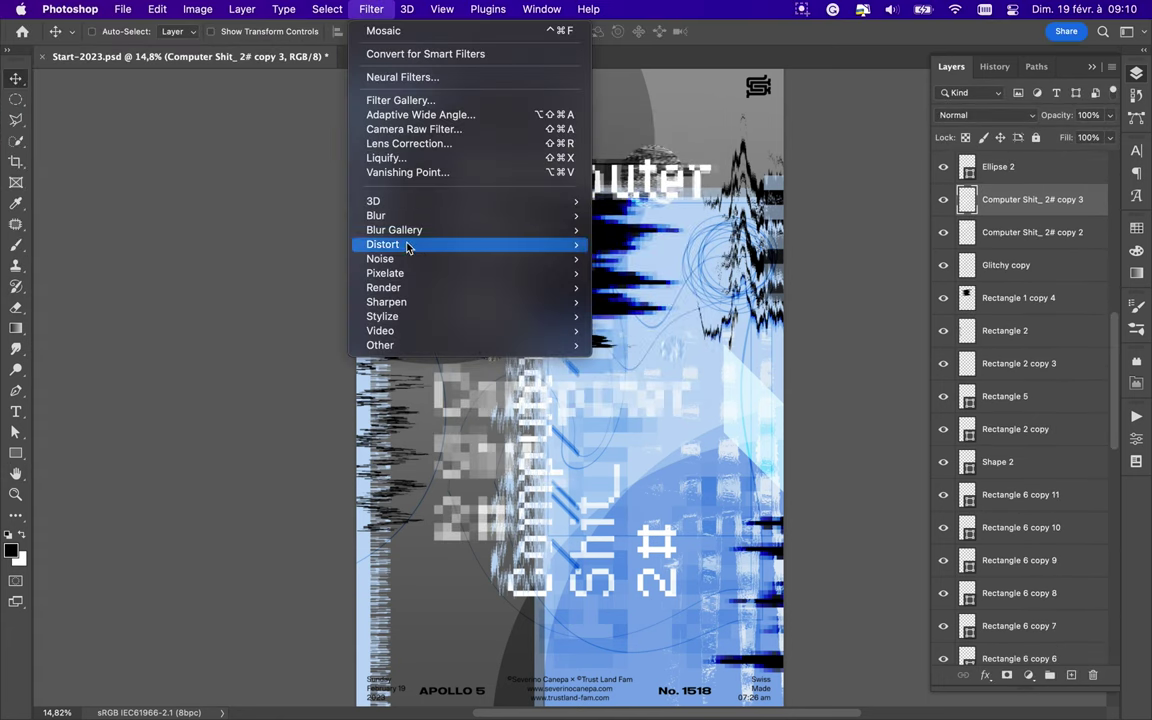
pyautogui.click(428, 158)
pyautogui.moveTo(319, 520); pyautogui.dragTo(309, 630)
pyautogui.moveTo(385, 340); pyautogui.dragTo(395, 550)
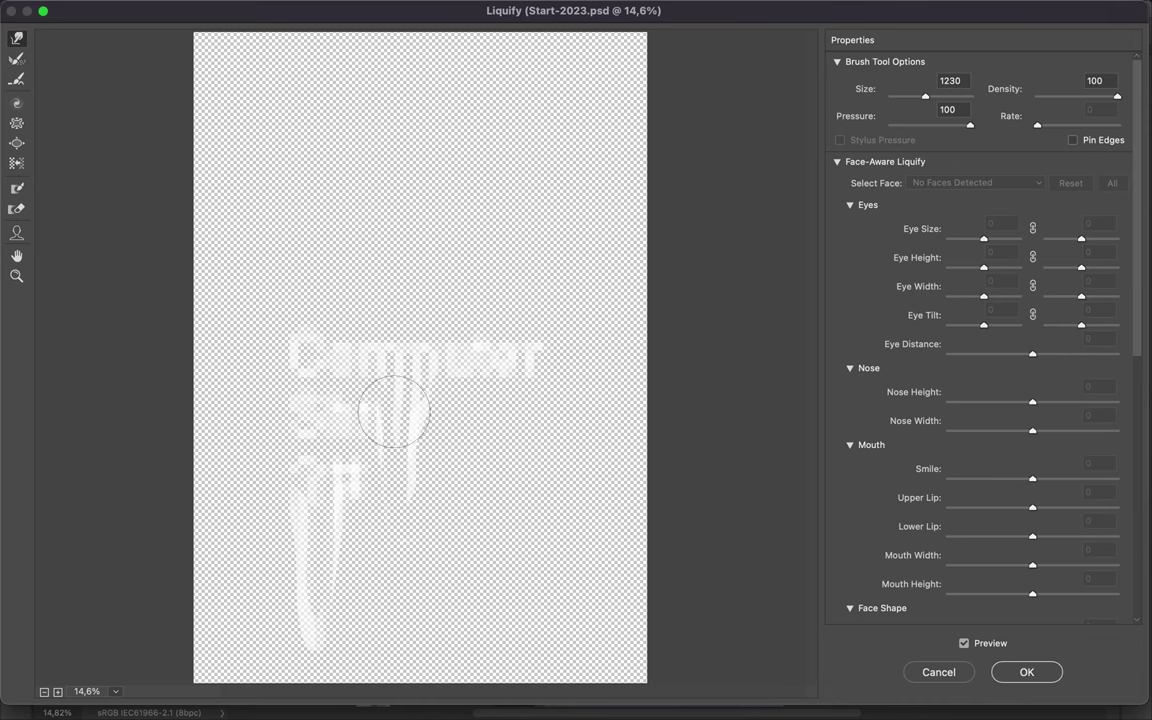
pyautogui.moveTo(445, 330)
pyautogui.mouseDown()
pyautogui.moveTo(496, 249)
pyautogui.moveTo(493, 78)
pyautogui.mouseUp()
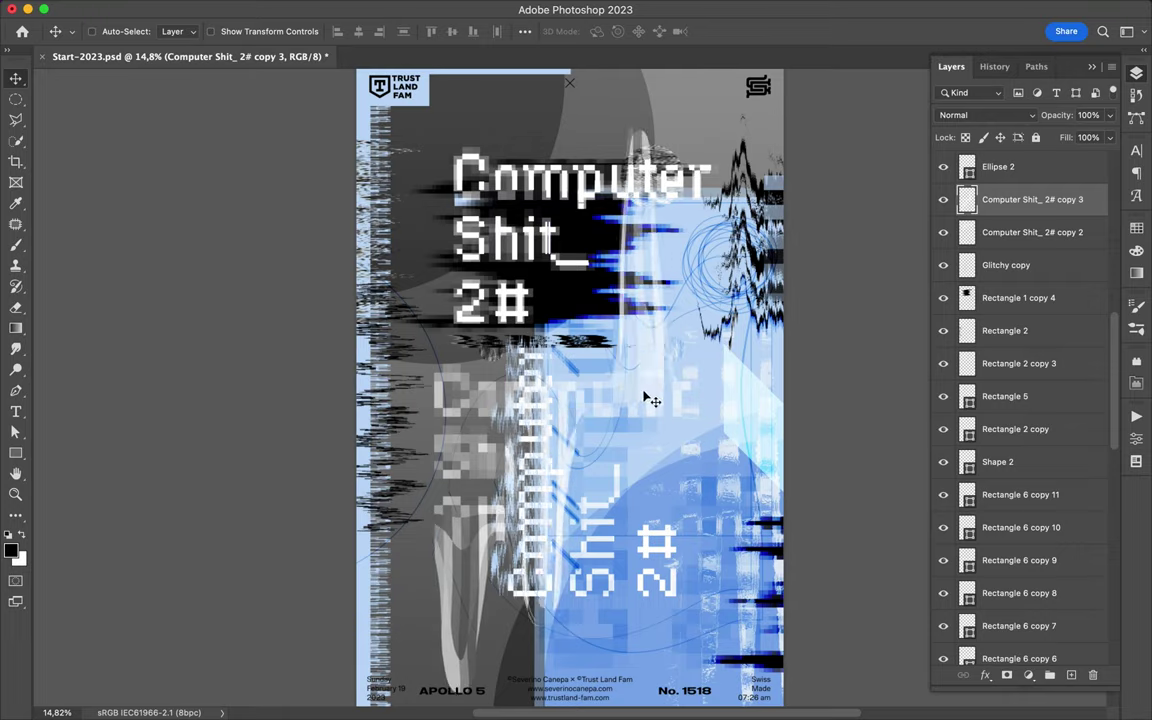
# Try Dissolve blending, convert the streak layer to a Smart Object, then return to Normal
pyautogui.click(975, 115)
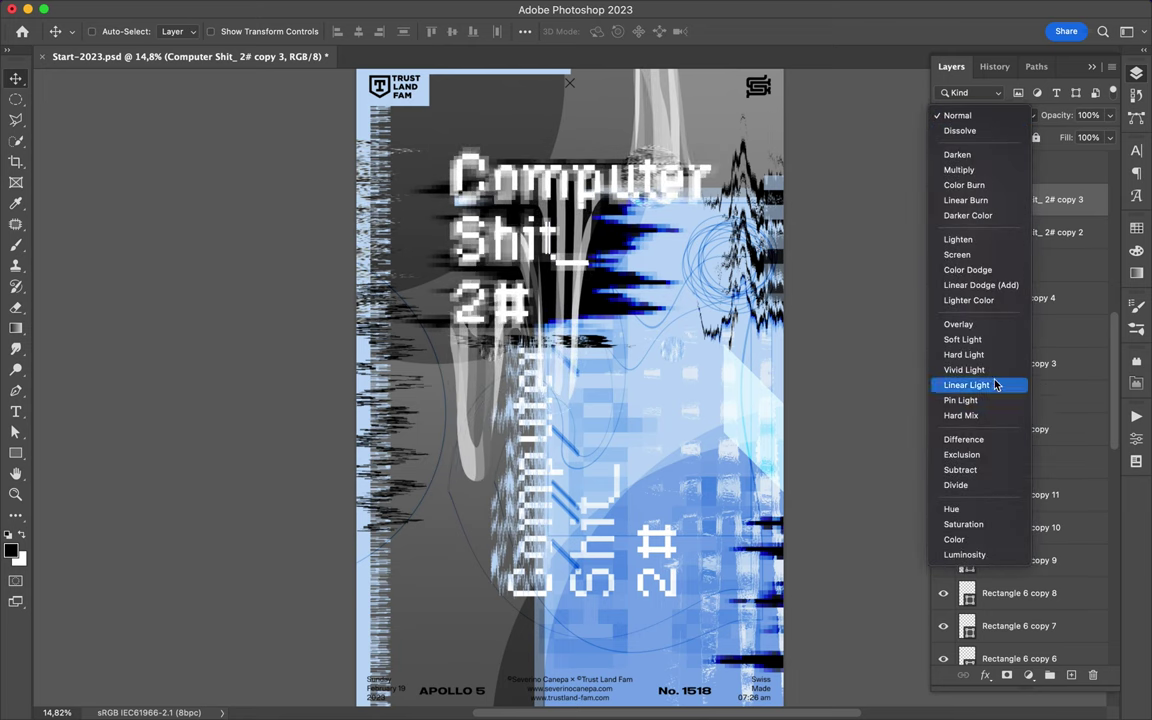
pyautogui.click(960, 130)
pyautogui.rightClick(1038, 199)
pyautogui.click(899, 475)
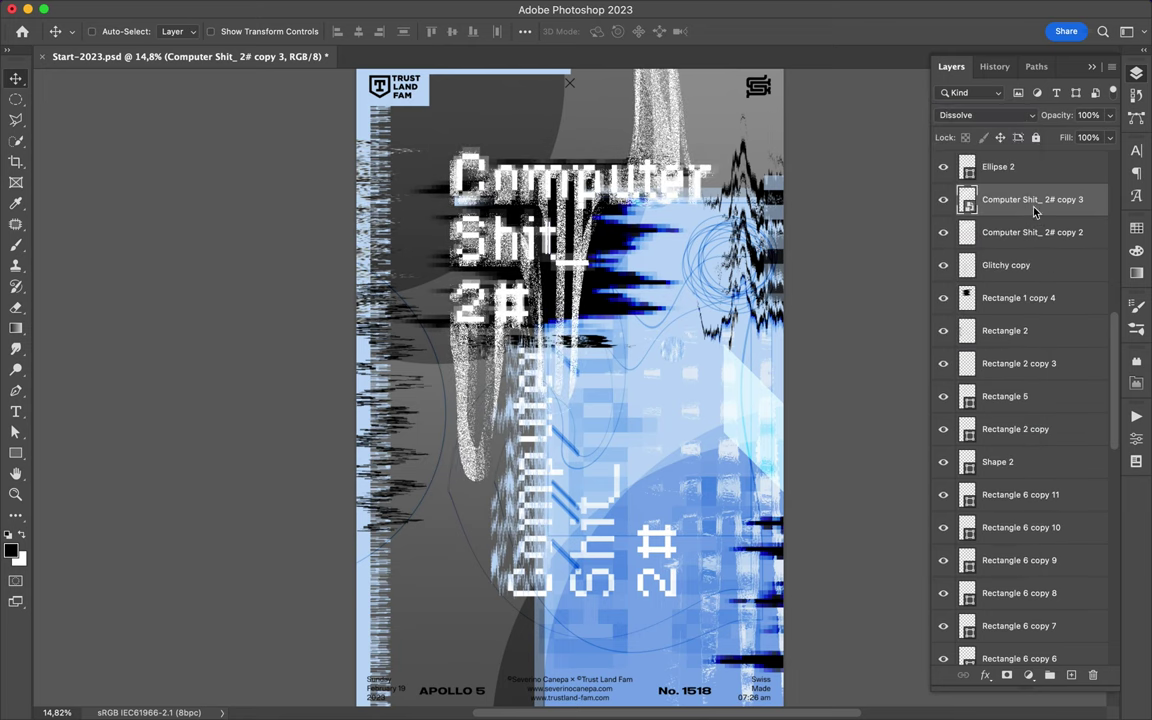
pyautogui.rightClick(941, 195)
pyautogui.press('Escape')
pyautogui.click(1010, 117)
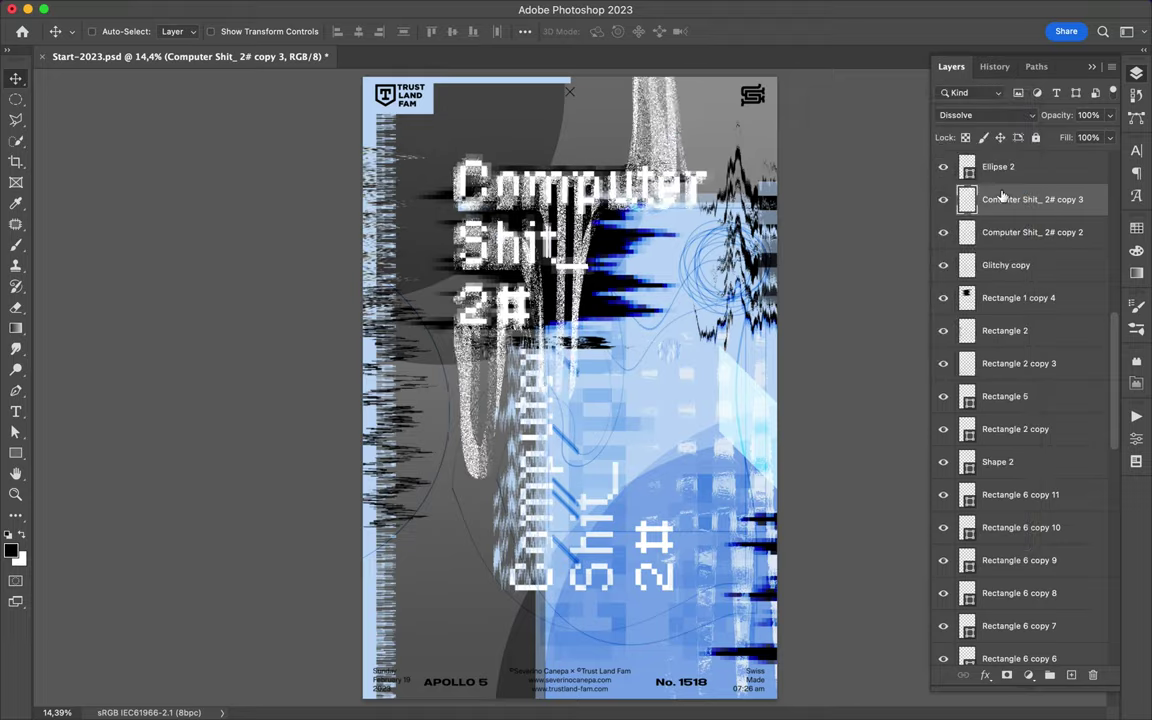
pyautogui.scroll(5, 573, 157)
pyautogui.click(975, 115)
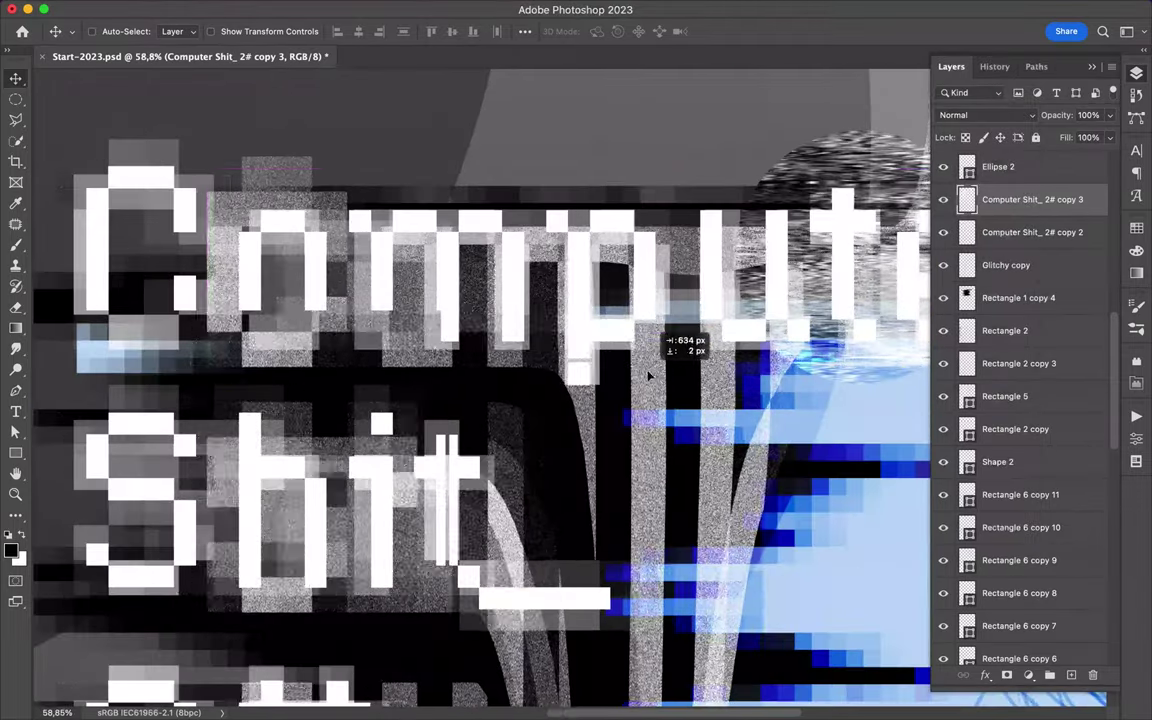
# Stamp the visible layers onto a new layer and shift the copied strip across the poster
pyautogui.scroll(-5, 650, 350)
pyautogui.press('m')
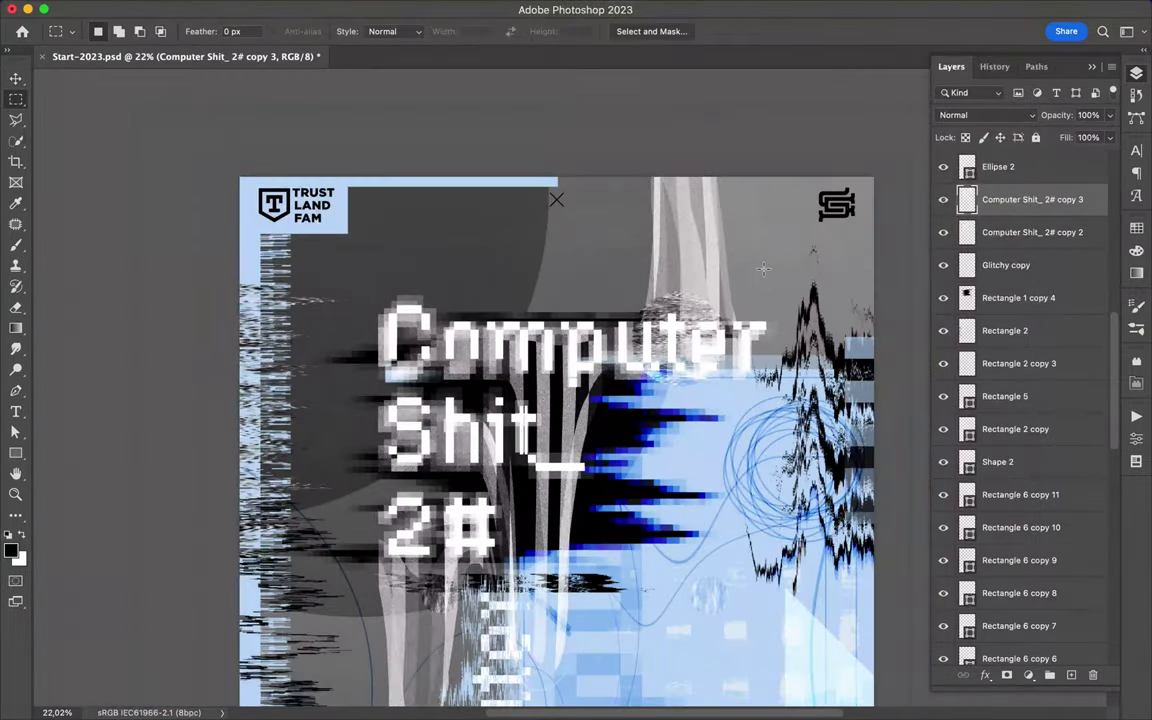
pyautogui.hotkey('ctrl', 'shift', 'alt', 'n')
pyautogui.press('v')
pyautogui.hotkey('shift', 'm')
pyautogui.hotkey('alt', '[')
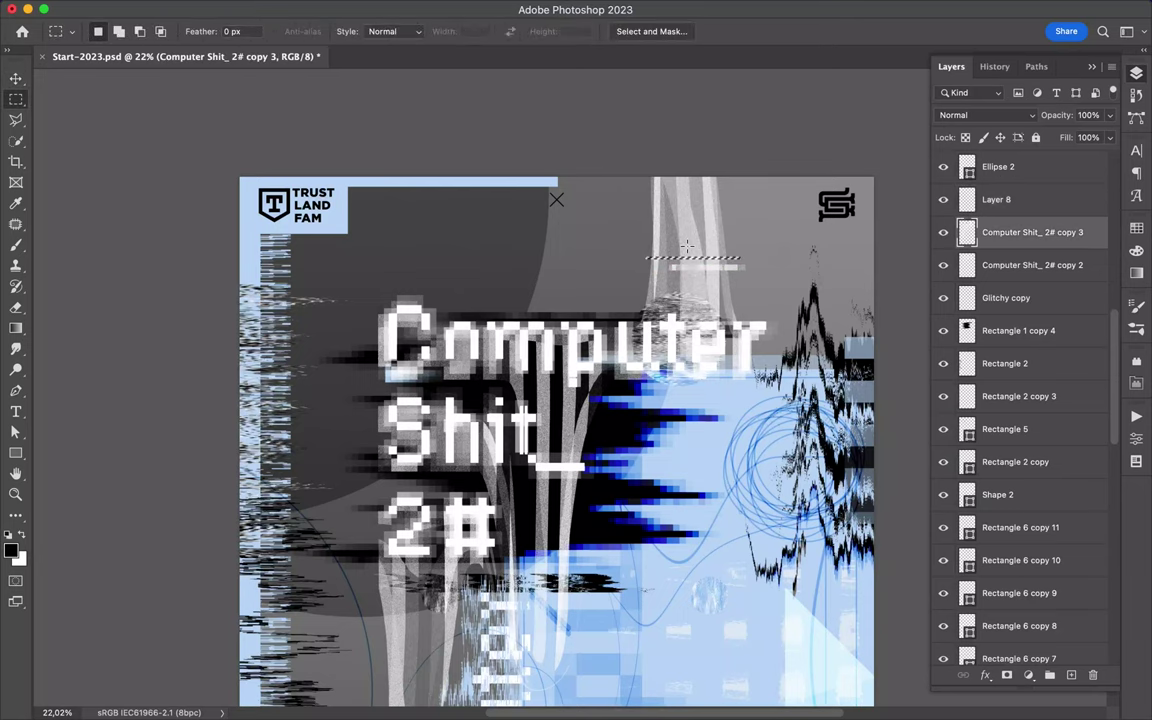
pyautogui.hotkey('ctrl', 'shift', 'alt', 'e')
pyautogui.press('v')
pyautogui.moveTo(694, 257); pyautogui.dragTo(697, 272)
# Delete the extra test layers from the Layers panel
pyautogui.scroll(-2, 697, 272)
pyautogui.scroll(-1, 697, 272)
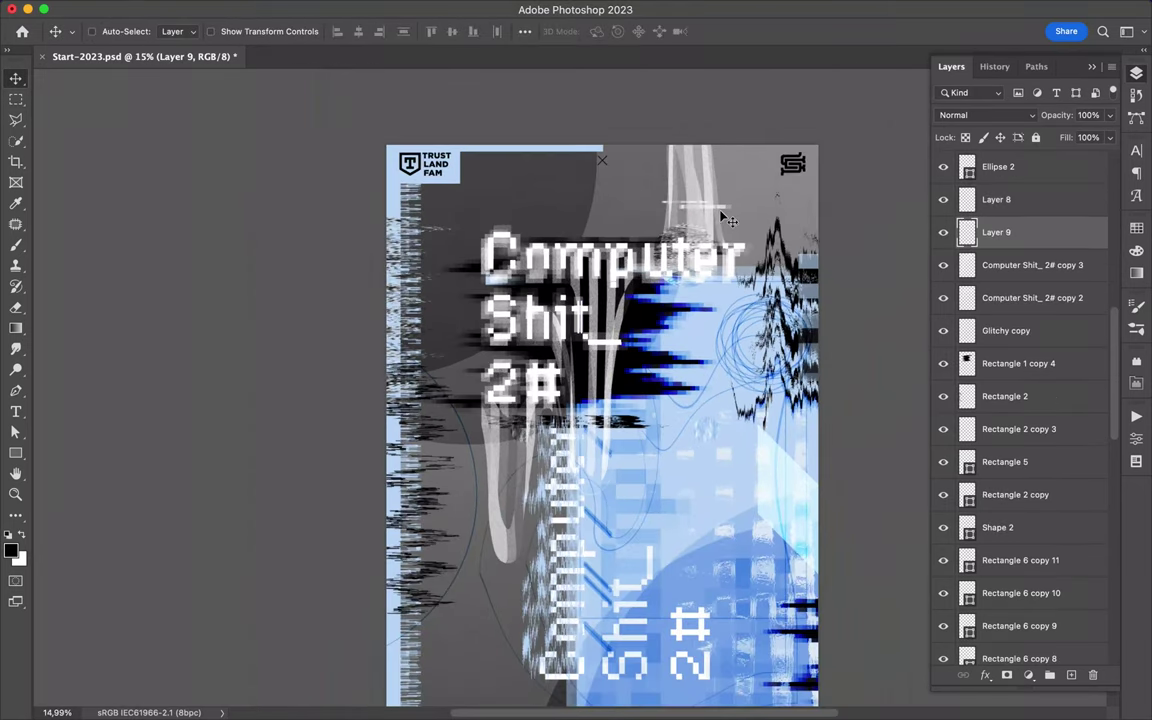
pyautogui.press('Delete')
pyautogui.press('Delete')
pyautogui.scroll(-3, 720, 240)
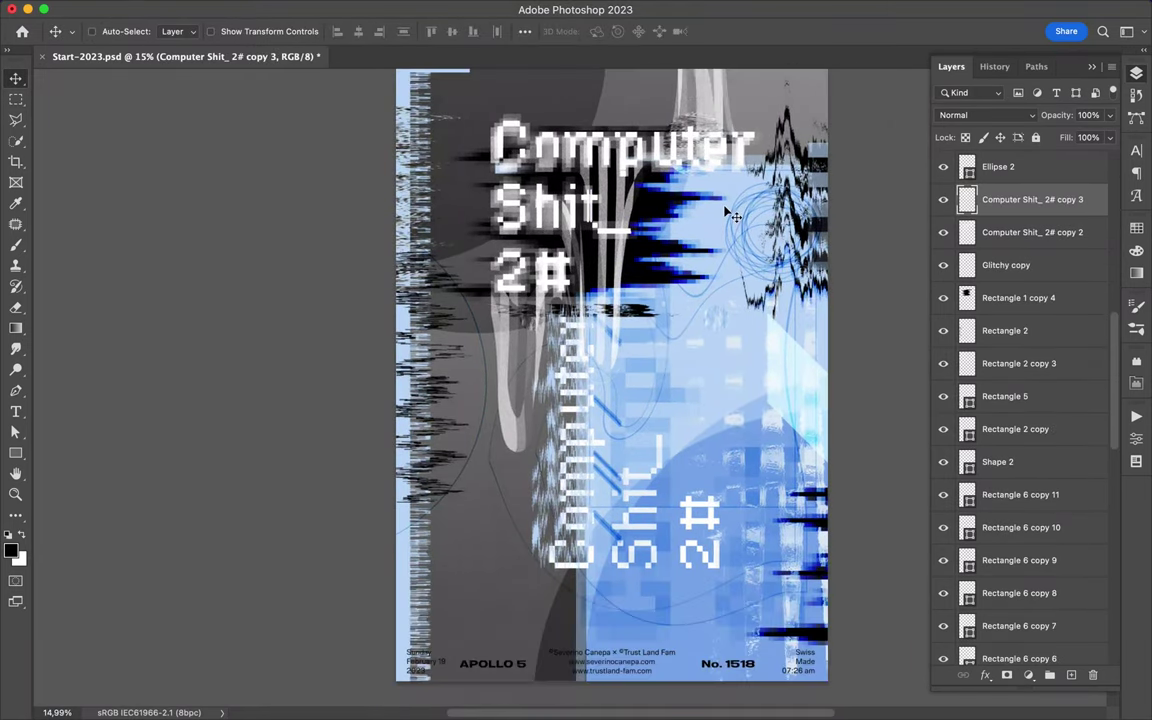
pyautogui.scroll(2, 730, 213)
pyautogui.scroll(-1, 700, 400)
# Rasterize the vertical title copy, apply Rectangular to Polar coordinates, and move the arcs up-right
pyautogui.keyDown('ctrl'); pyautogui.click(668, 597); pyautogui.keyUp('ctrl')
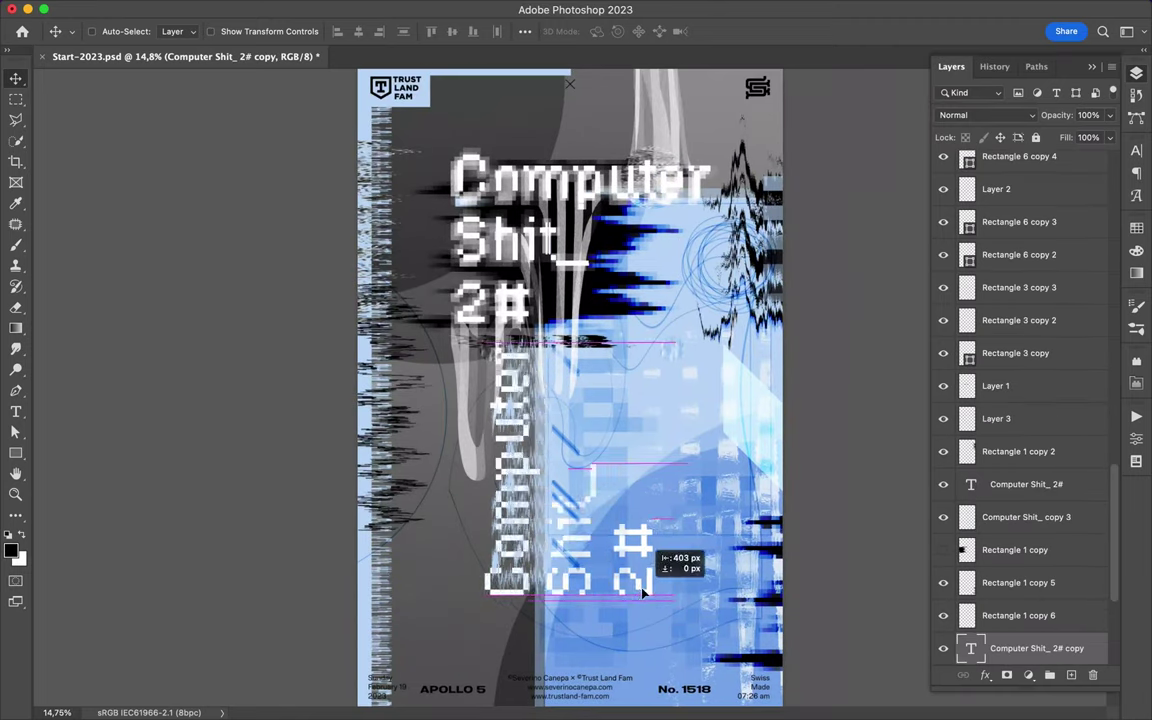
pyautogui.click(371, 9)
pyautogui.moveTo(394, 230)
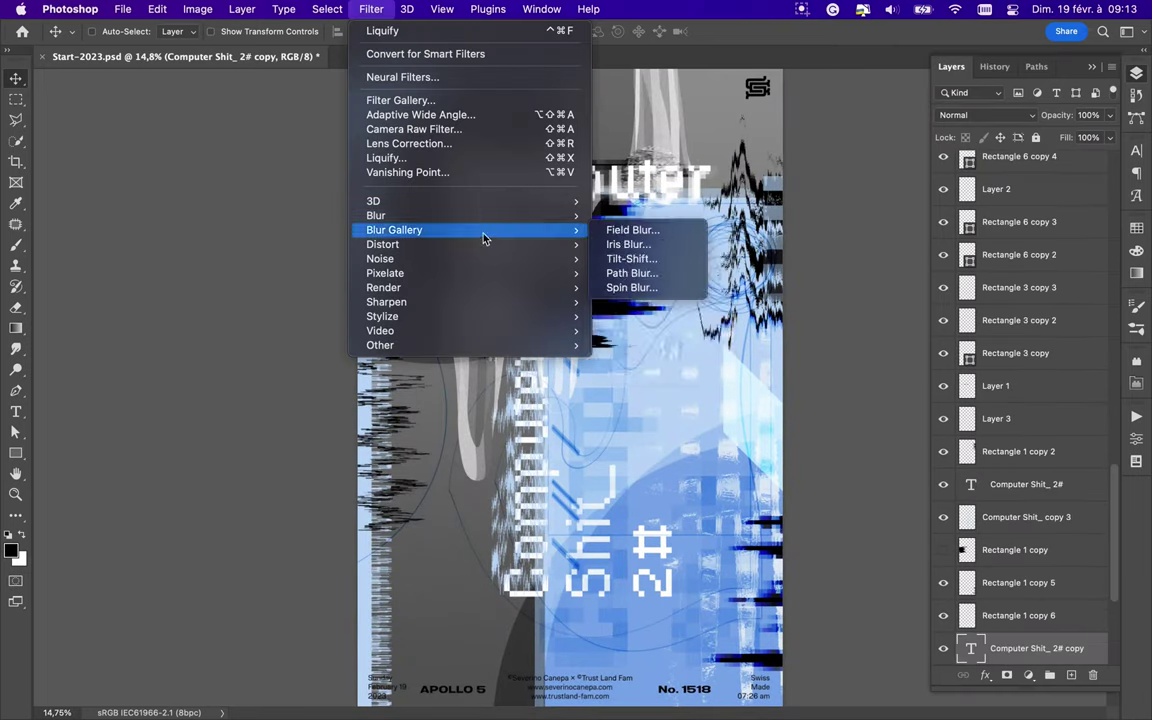
pyautogui.click(634, 272)
pyautogui.click(609, 303)
pyautogui.click(430, 380)
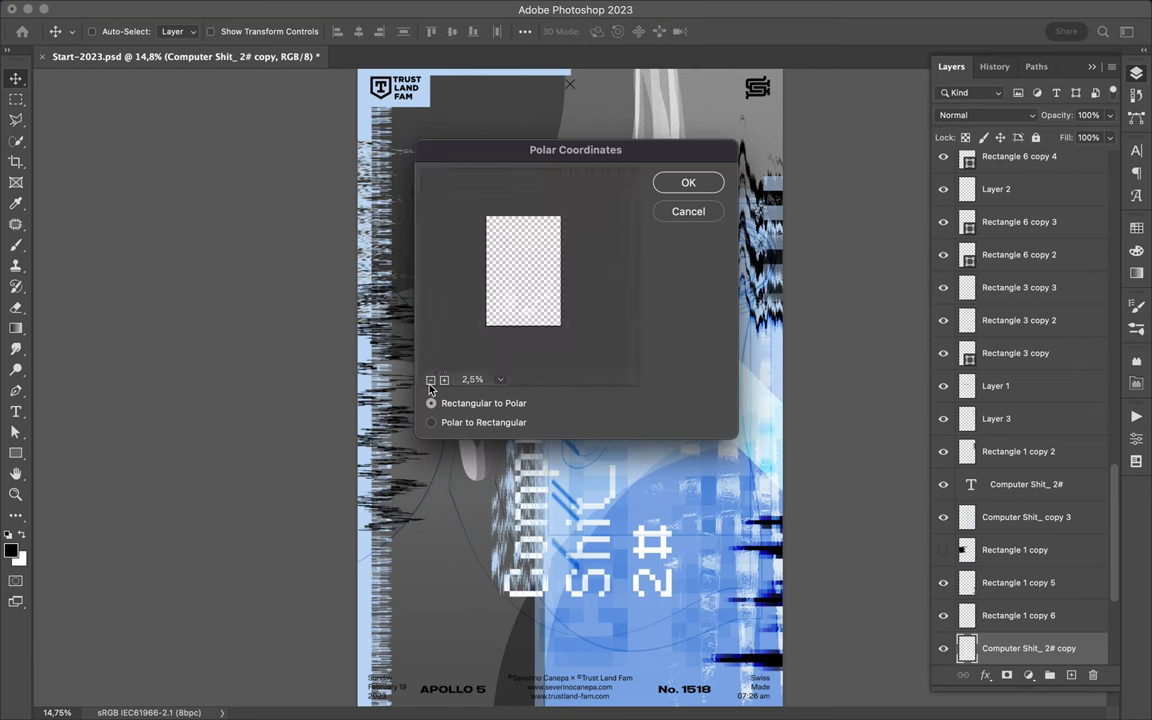
pyautogui.click(688, 183)
pyautogui.moveTo(557, 545)
pyautogui.mouseDown()
pyautogui.moveTo(624, 511)
pyautogui.moveTo(614, 504)
pyautogui.mouseUp()
# Shift the polar arcs left, blend them in Soft Light, and raise Layer 6 near Layout Social Media
pyautogui.press('u')
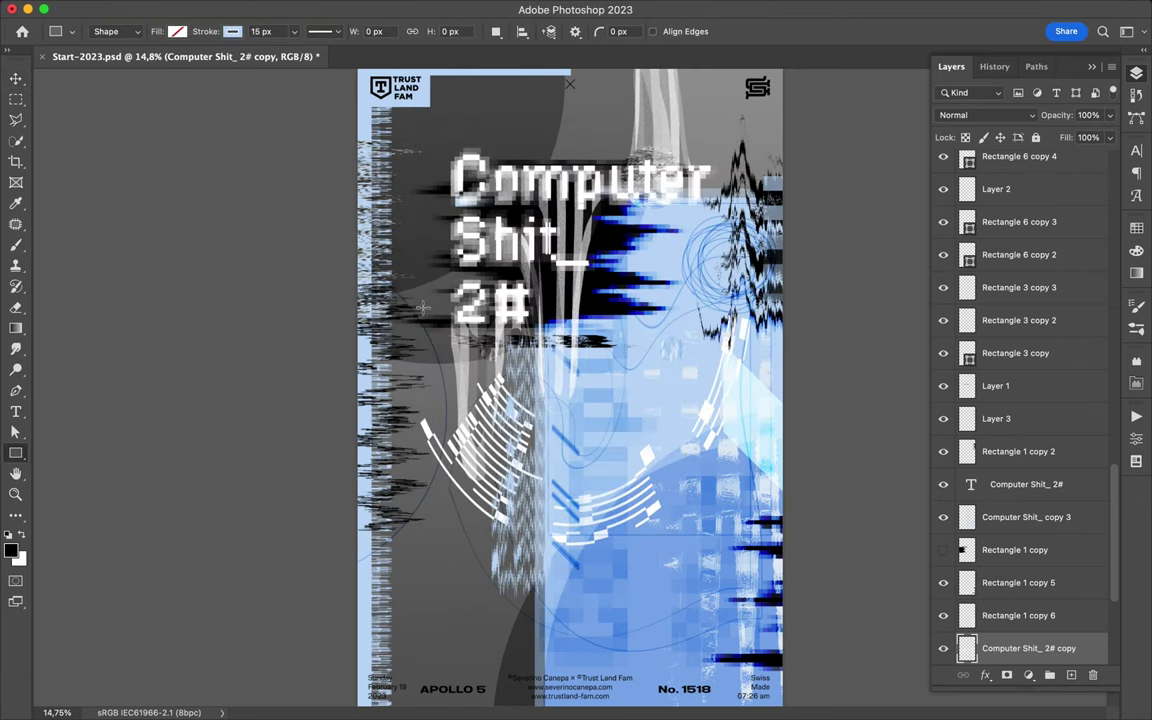
pyautogui.press('v')
pyautogui.moveTo(527, 410)
pyautogui.mouseDown()
pyautogui.moveTo(427, 410)
pyautogui.moveTo(457, 410)
pyautogui.mouseUp()
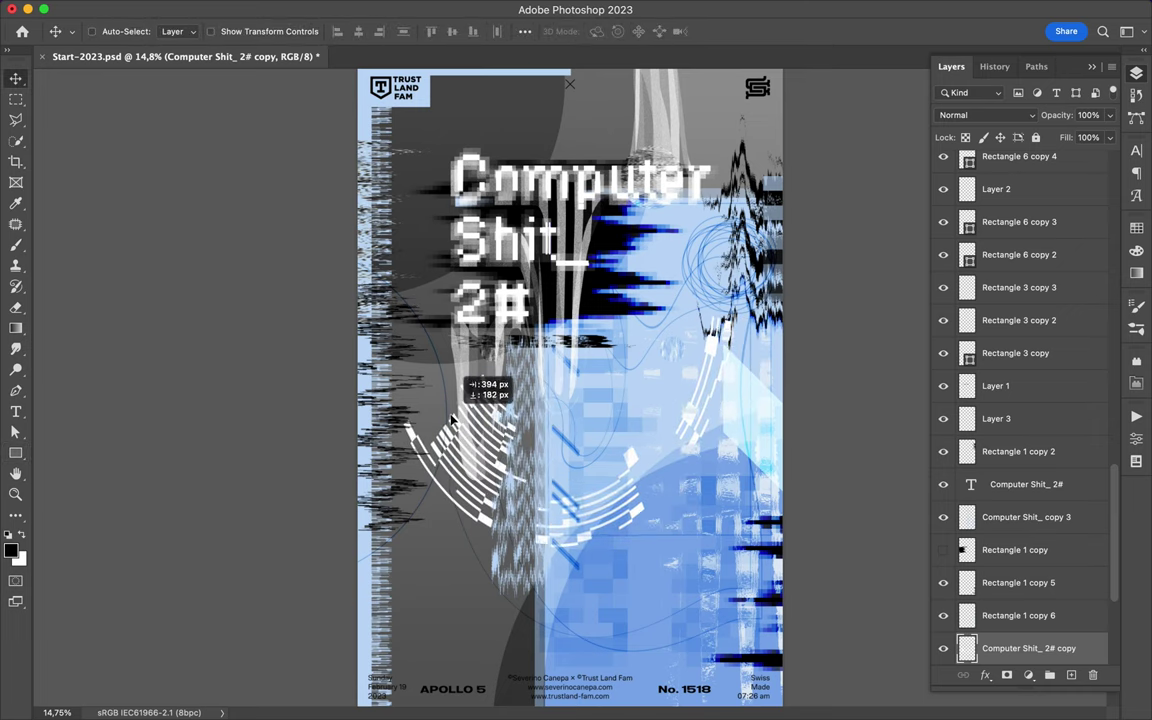
pyautogui.click(985, 115)
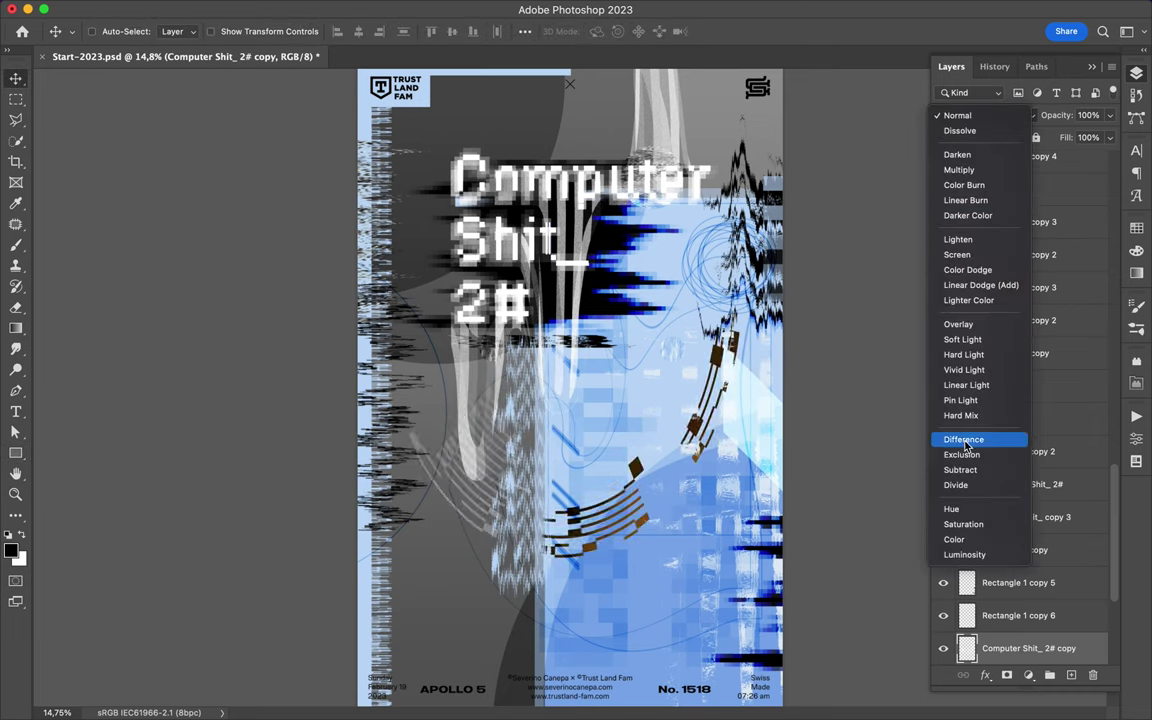
pyautogui.click(968, 340)
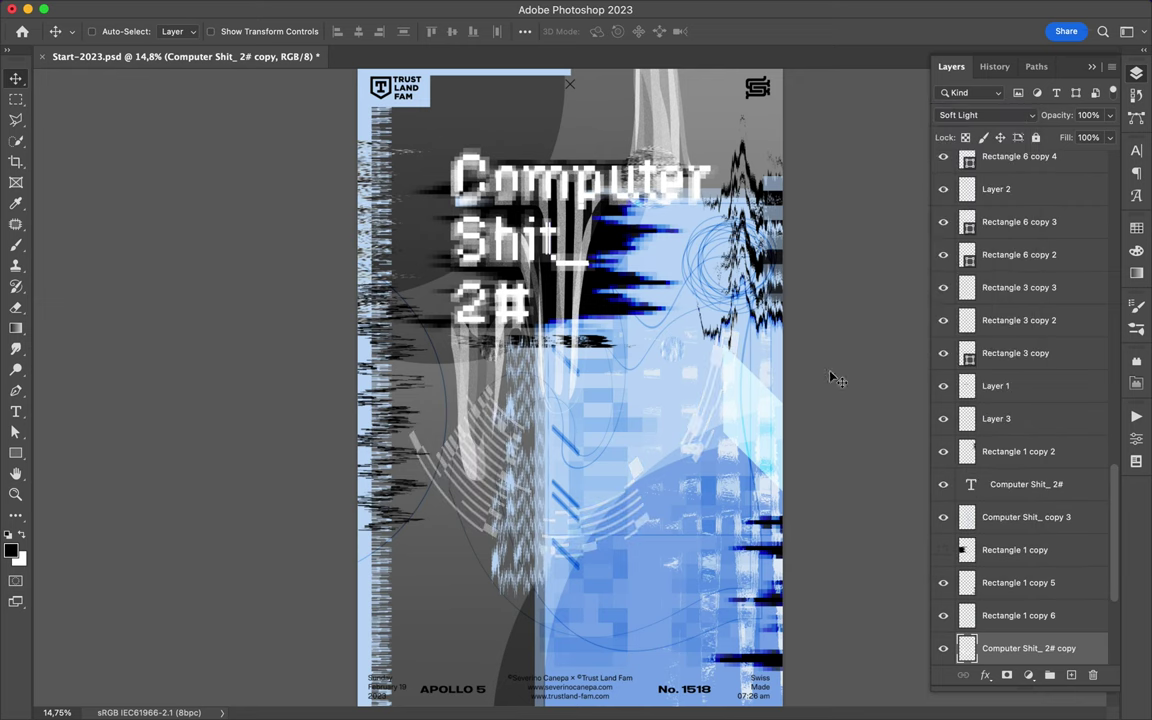
pyautogui.keyDown('ctrl'); pyautogui.click(620, 293); pyautogui.keyUp('ctrl')
pyautogui.moveTo(1000, 160); pyautogui.dragTo(1004, 155)
# Duplicate the rectangle strip and shift the Computer Shit_ copy 3 layer to the right
pyautogui.keyDown('ctrl'); pyautogui.click(378, 182); pyautogui.keyUp('ctrl')
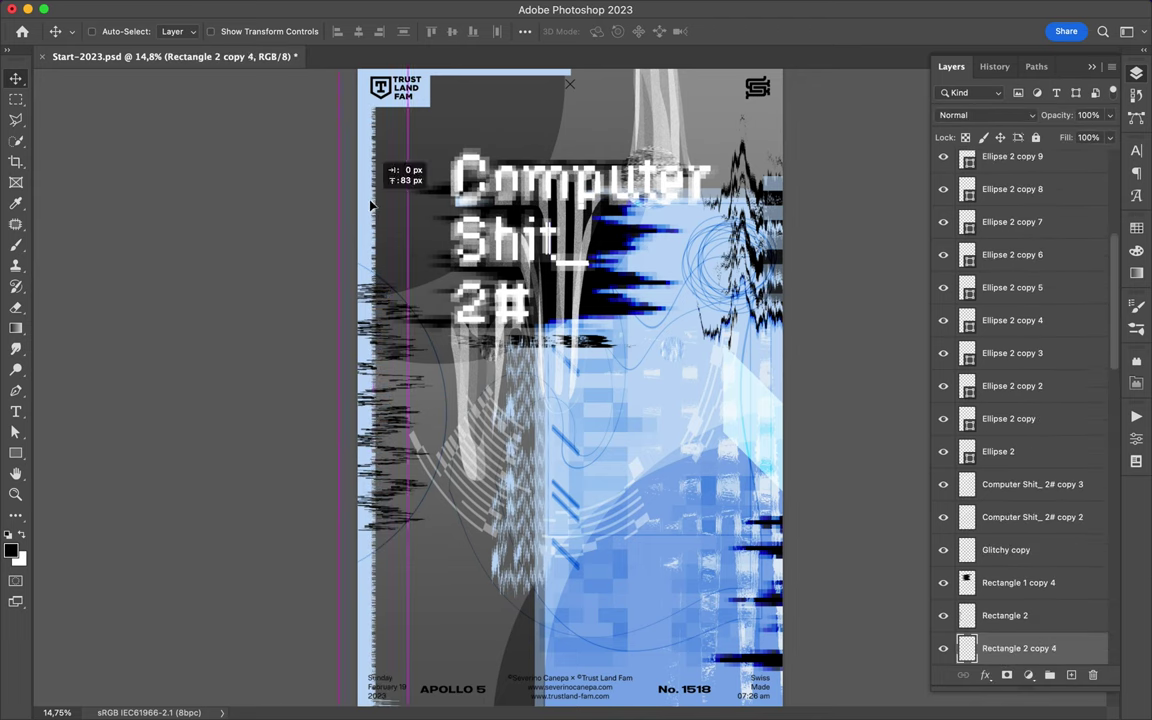
pyautogui.keyDown('ctrl'); pyautogui.click(392, 273); pyautogui.keyUp('ctrl')
pyautogui.moveTo(356, 305); pyautogui.dragTo(352, 298)
pyautogui.keyDown('ctrl'); pyautogui.click(635, 463); pyautogui.keyUp('ctrl')
pyautogui.moveTo(635, 463)
pyautogui.mouseDown()
pyautogui.moveTo(648, 521)
pyautogui.moveTo(780, 470)
pyautogui.mouseUp()
# Narrow the selected strip toward the poster's right edge
pyautogui.hotkey('ctrl', 't')
pyautogui.moveTo(780, 586)
pyautogui.mouseDown()
pyautogui.moveTo(862, 575)
pyautogui.moveTo(783, 586)
pyautogui.mouseUp()
pyautogui.press('Return')
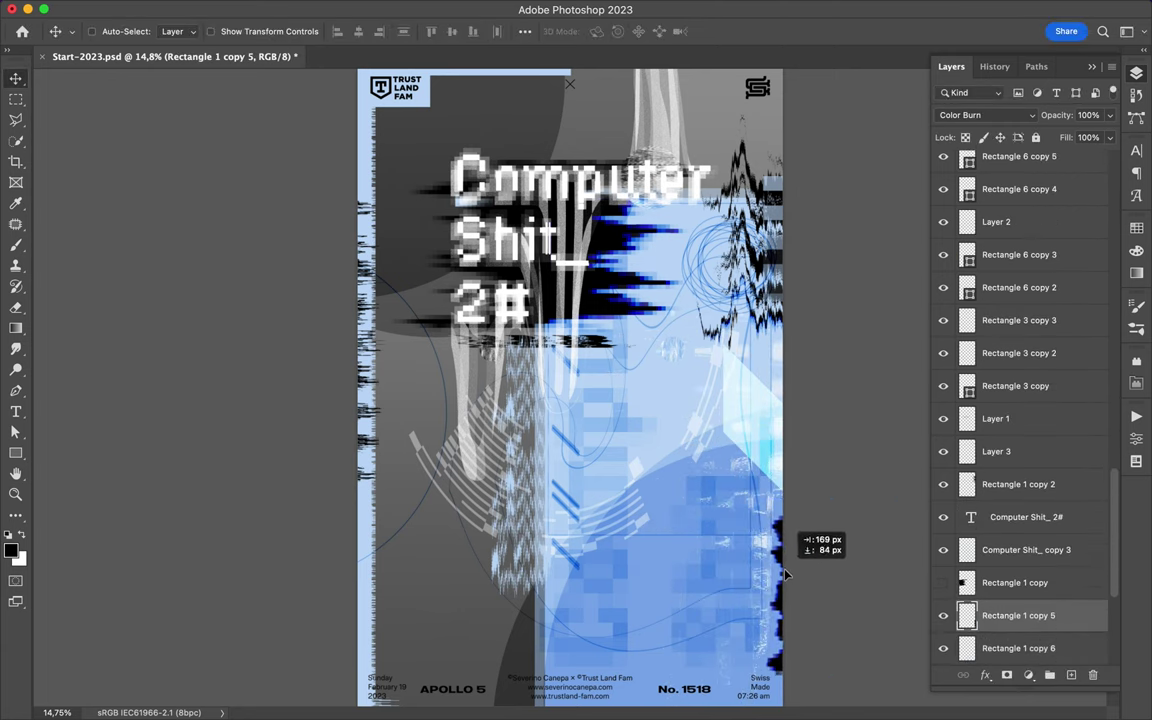
pyautogui.scroll(10, 975, 290)
pyautogui.scroll(-5, 570, 390)
# Move the triangle to the top-left, raise it in the stack, and shrink it
pyautogui.keyDown('ctrl'); pyautogui.click(466, 329); pyautogui.keyUp('ctrl')
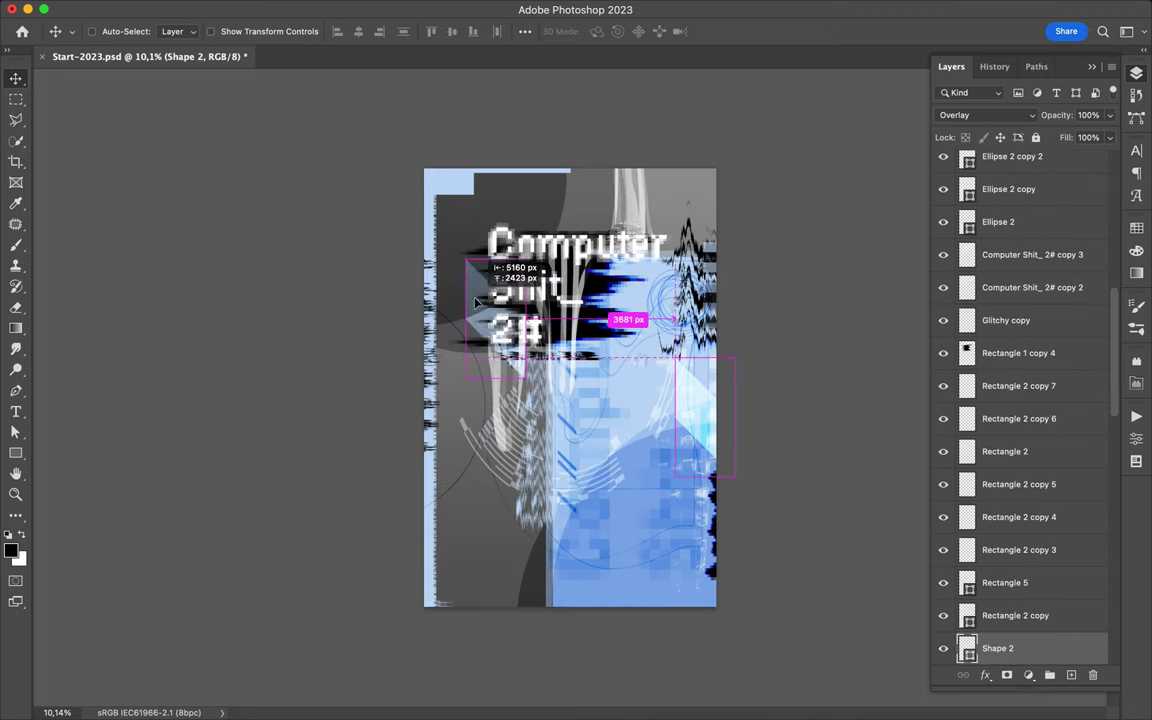
pyautogui.hotkey('ctrl', 'alt', 't')
pyautogui.moveTo(475, 335)
pyautogui.mouseDown()
pyautogui.moveTo(411, 167)
pyautogui.moveTo(465, 207)
pyautogui.mouseUp()
pyautogui.press('Return')
pyautogui.hotkey('ctrl', '0')
pyautogui.moveTo(1008, 648)
pyautogui.mouseDown()
pyautogui.moveTo(1000, 383)
pyautogui.moveTo(1020, 540)
pyautogui.moveTo(1000, 258)
pyautogui.mouseUp()
pyautogui.hotkey('ctrl', 't')
pyautogui.moveTo(437, 158); pyautogui.dragTo(393, 143)
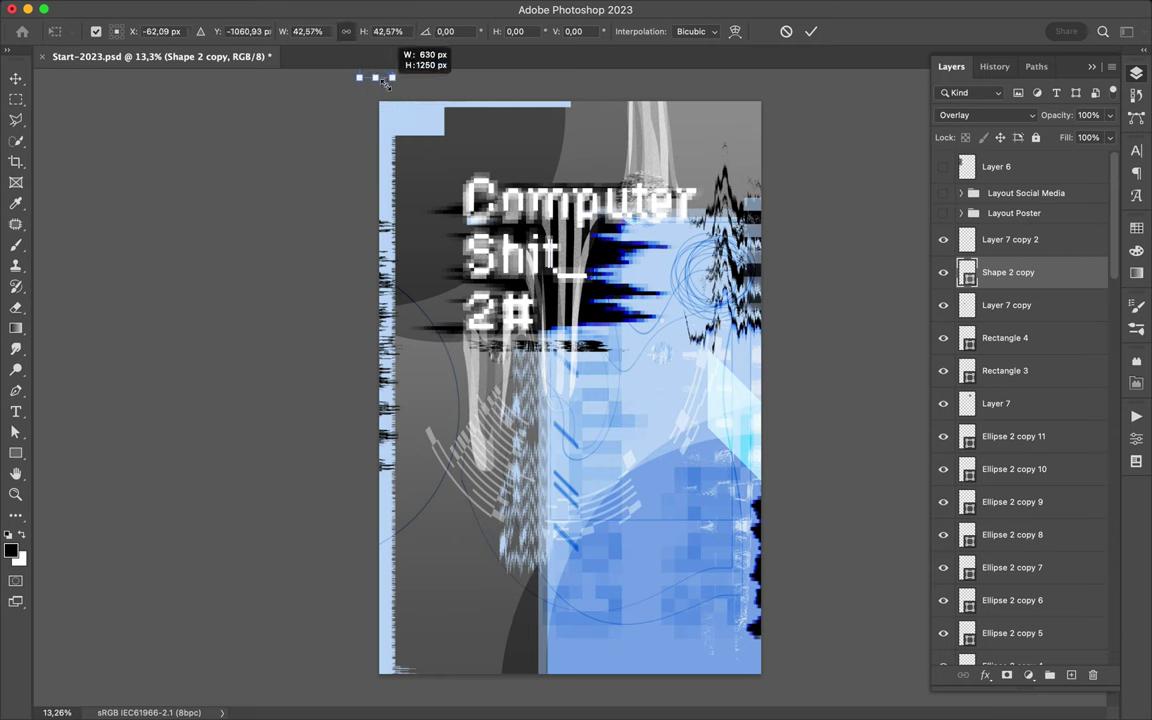
pyautogui.press('Return')
# Duplicate the vertical strip and rotate the copy to lie horizontally along the top edge
pyautogui.keyDown('ctrl'); pyautogui.click(393, 560); pyautogui.keyUp('ctrl')
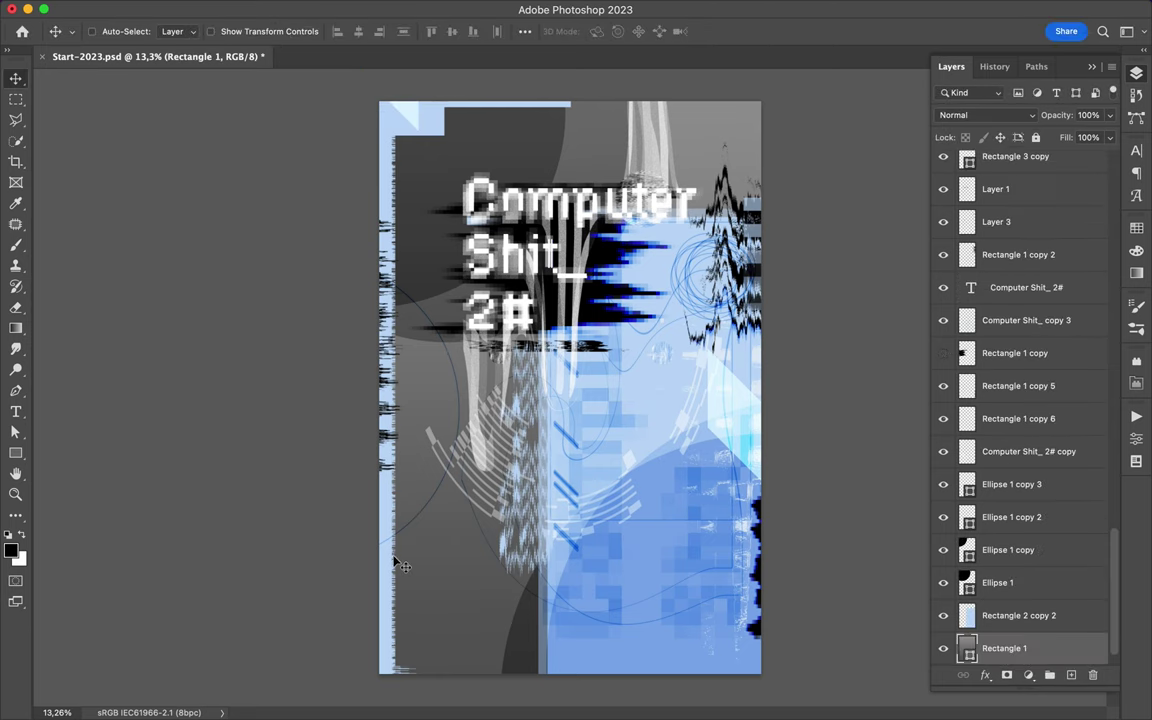
pyautogui.moveTo(393, 560); pyautogui.dragTo(424, 591)
pyautogui.hotkey('ctrl', 't')
pyautogui.moveTo(500, 60)
pyautogui.mouseDown()
pyautogui.moveTo(583, 207)
pyautogui.moveTo(681, 103)
pyautogui.mouseUp()
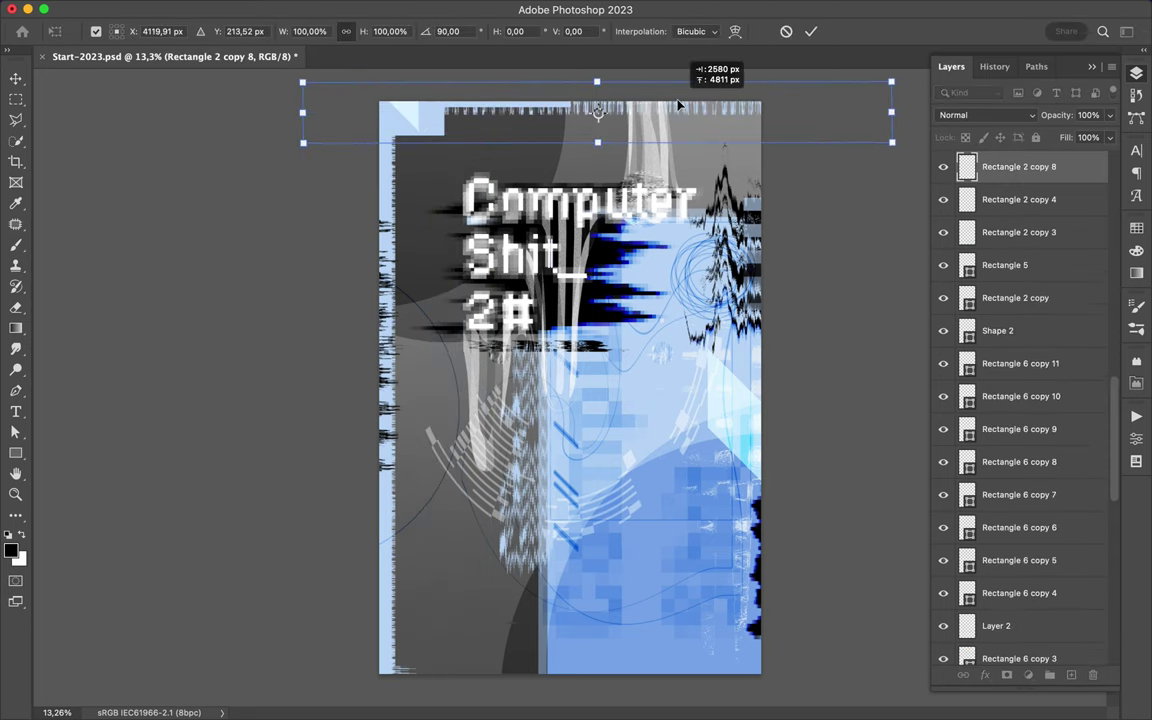
pyautogui.press('Return')
# Move the grey Rectangle 6 right and down, then save the document
pyautogui.click(656, 393)
pyautogui.press('u')
pyautogui.press('a')
pyautogui.click(238, 31)
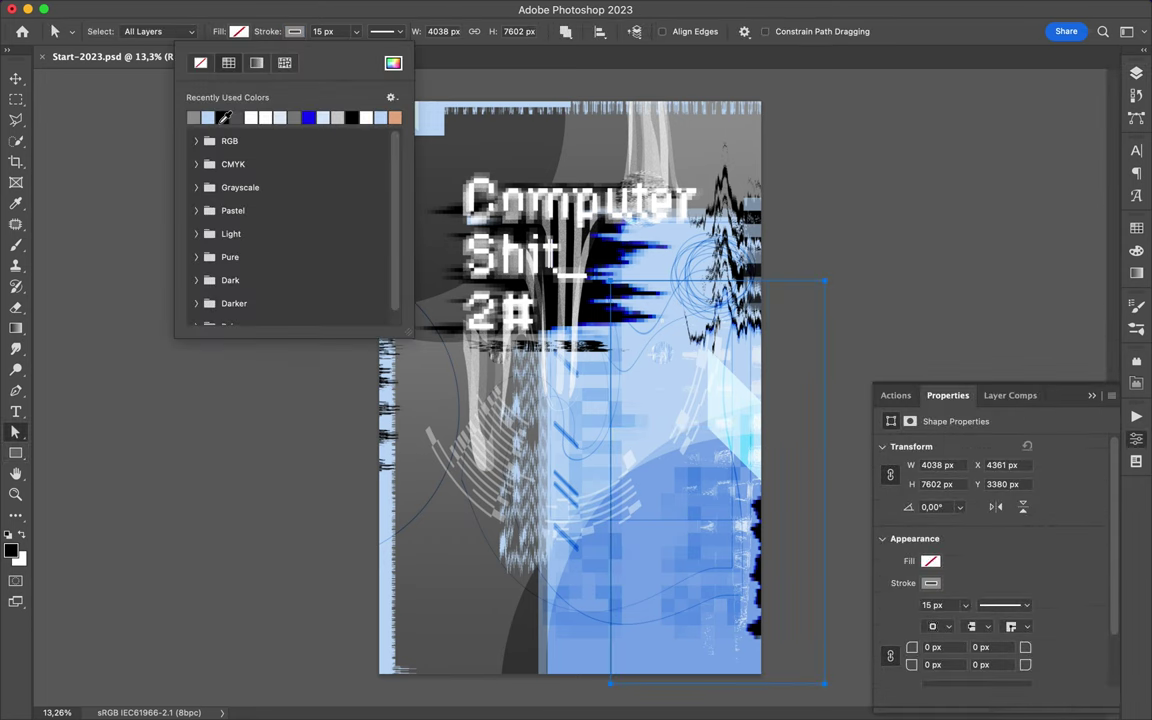
pyautogui.press('v')
pyautogui.moveTo(548, 285)
pyautogui.mouseDown()
pyautogui.moveTo(660, 338)
pyautogui.moveTo(755, 360)
pyautogui.mouseUp()
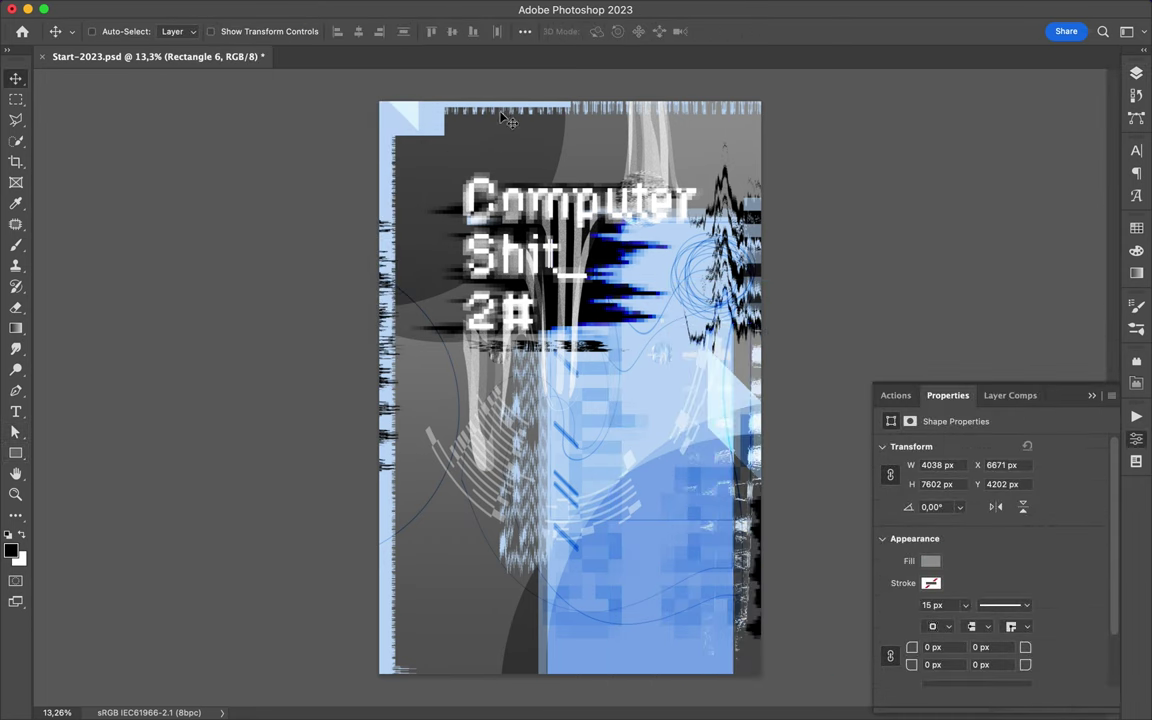
pyautogui.hotkey('ctrl', 's')
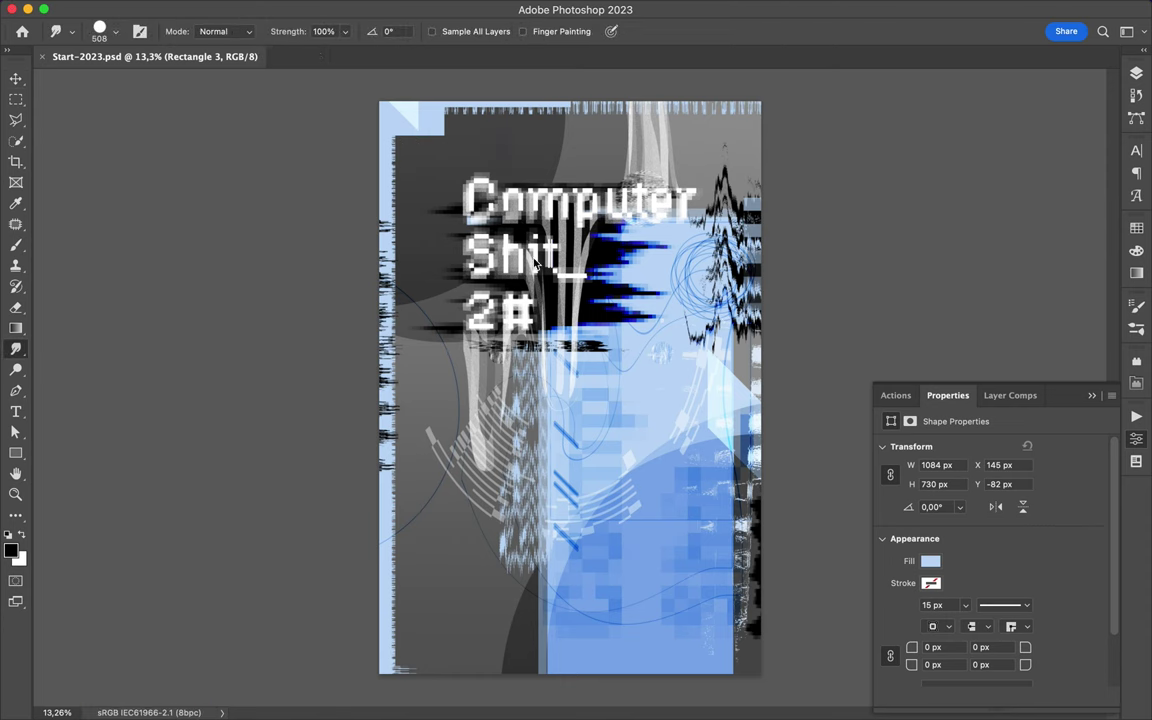
# Duplicate the Rectangle 2 copy 2 blue strip layer and hide the original
pyautogui.click(1135, 75)
pyautogui.rightClick(975, 352)
pyautogui.press('Escape')
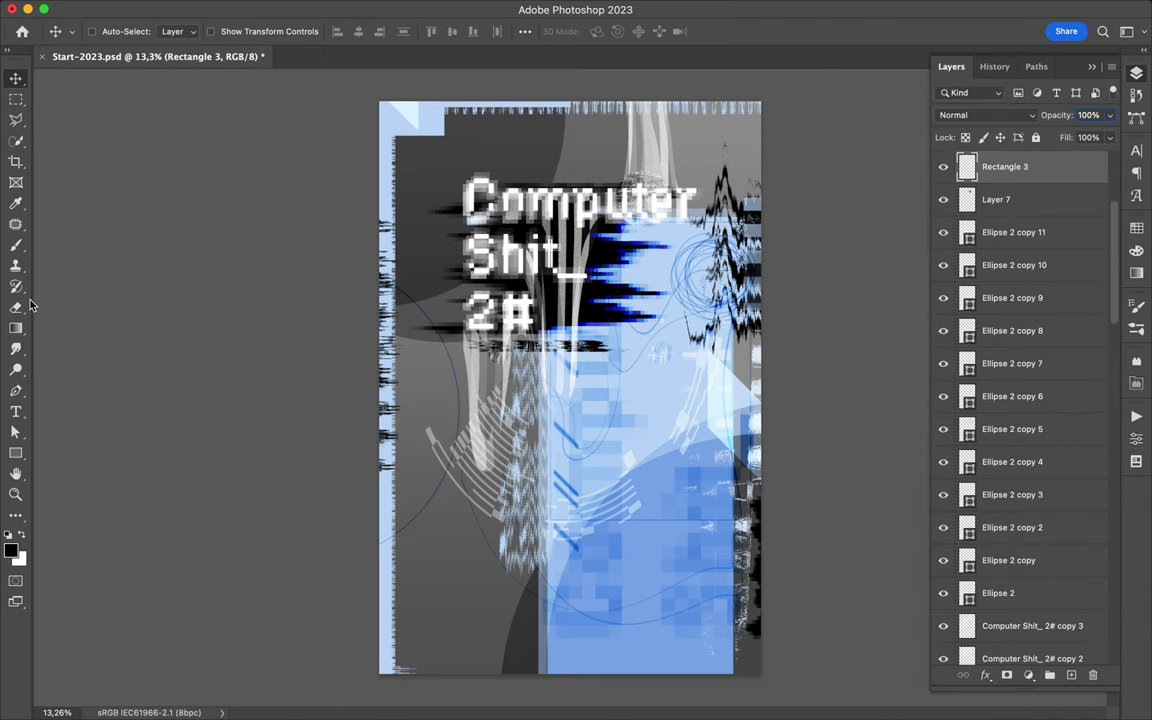
pyautogui.click(16, 348)
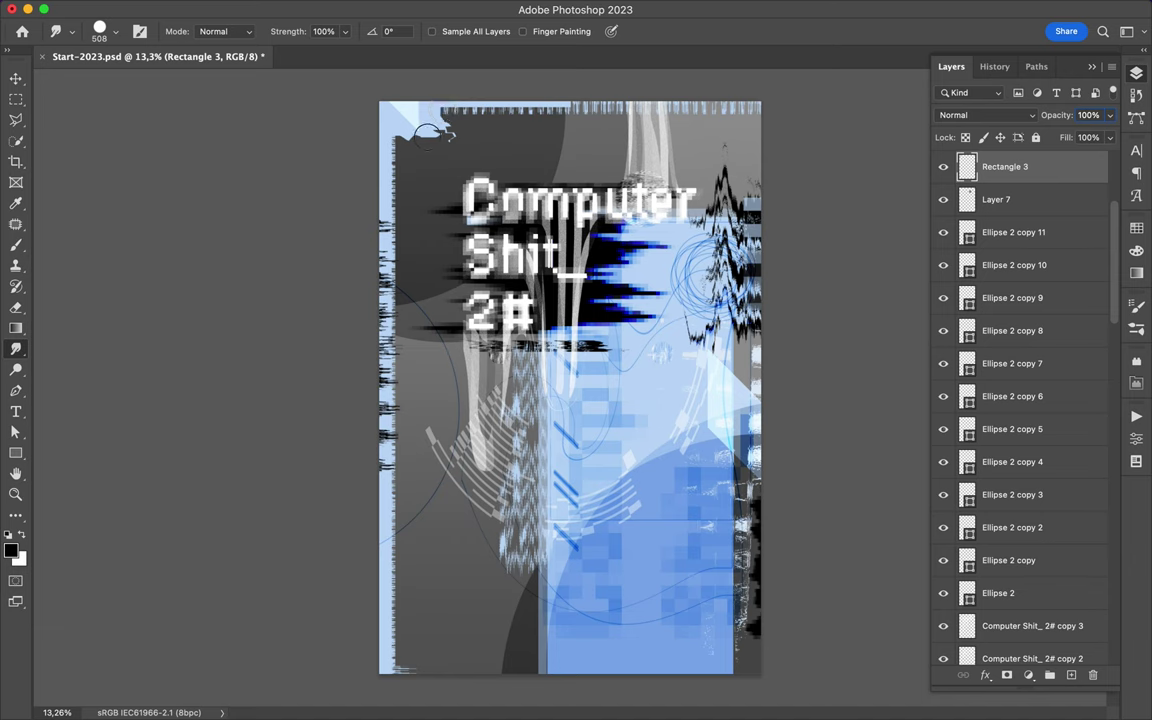
pyautogui.press('v')
pyautogui.click(623, 615)
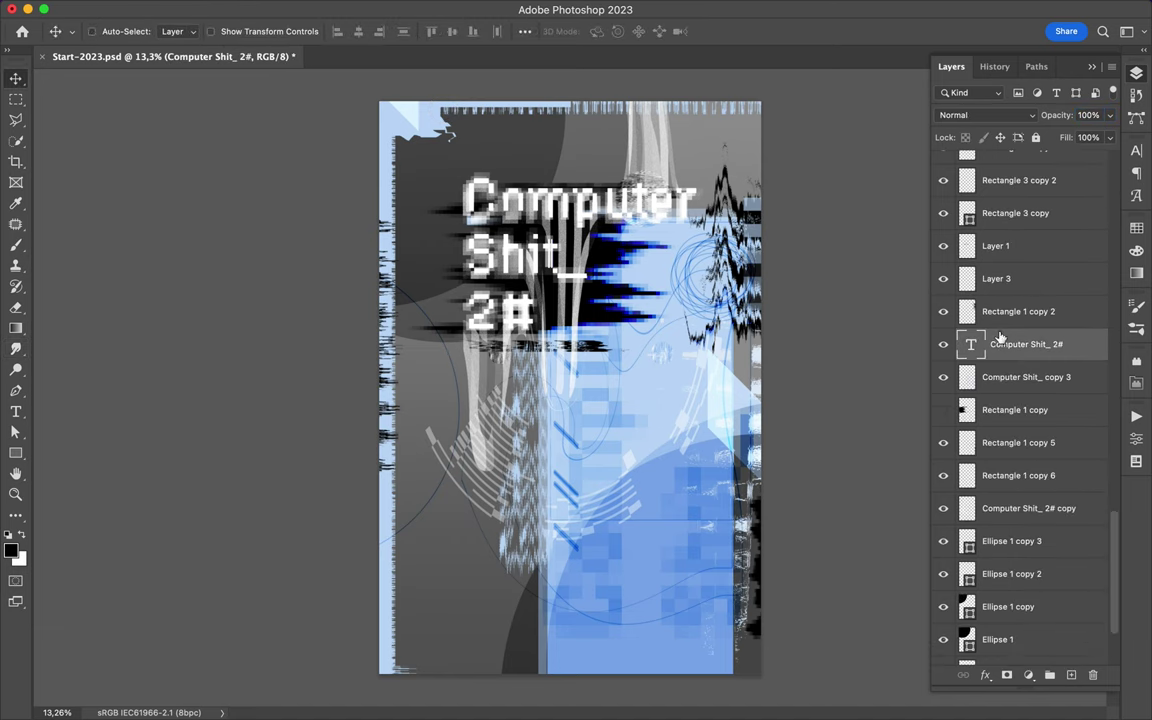
pyautogui.click(557, 453)
pyautogui.scroll(-2, 1020, 500)
pyautogui.hotkey('ctrl', 'j')
pyautogui.click(943, 615)
pyautogui.click(16, 348)
# With a 45° Smudge angle, smear the strip into twisted grey shapes near the poster centre
pyautogui.moveTo(550, 592); pyautogui.dragTo(478, 592)
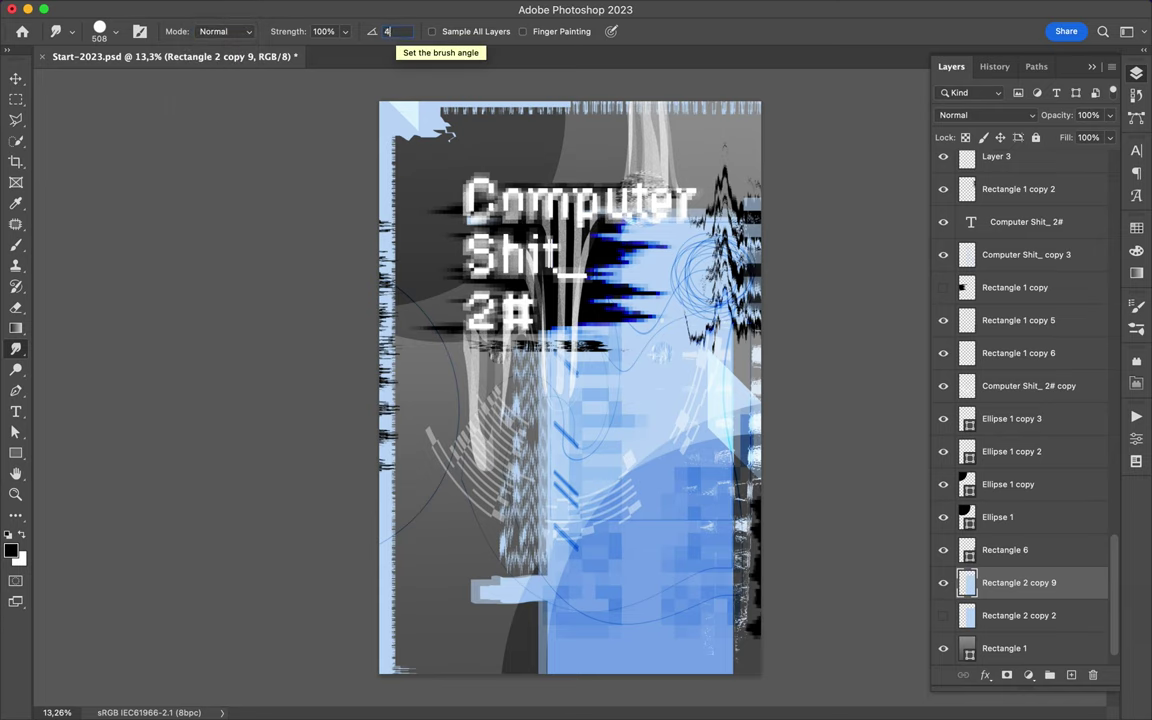
pyautogui.moveTo(356, 30); pyautogui.dragTo(401, 30)
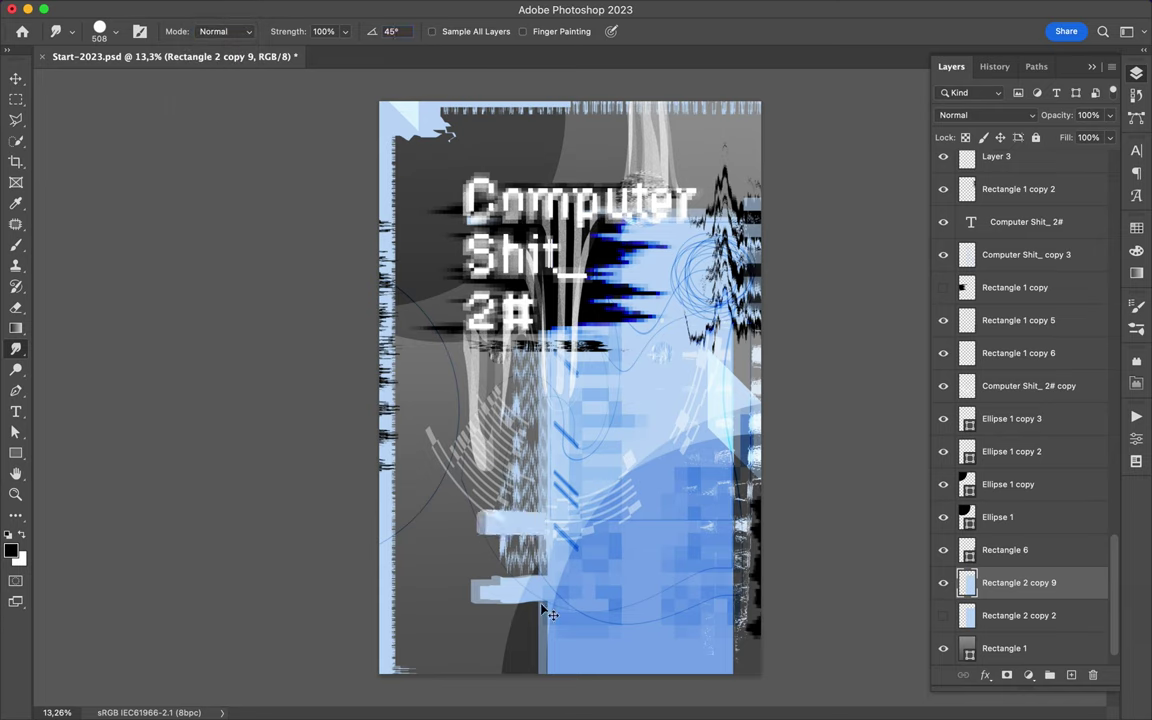
pyautogui.hotkey('ctrl', 'z')
pyautogui.hotkey('ctrl', 'z')
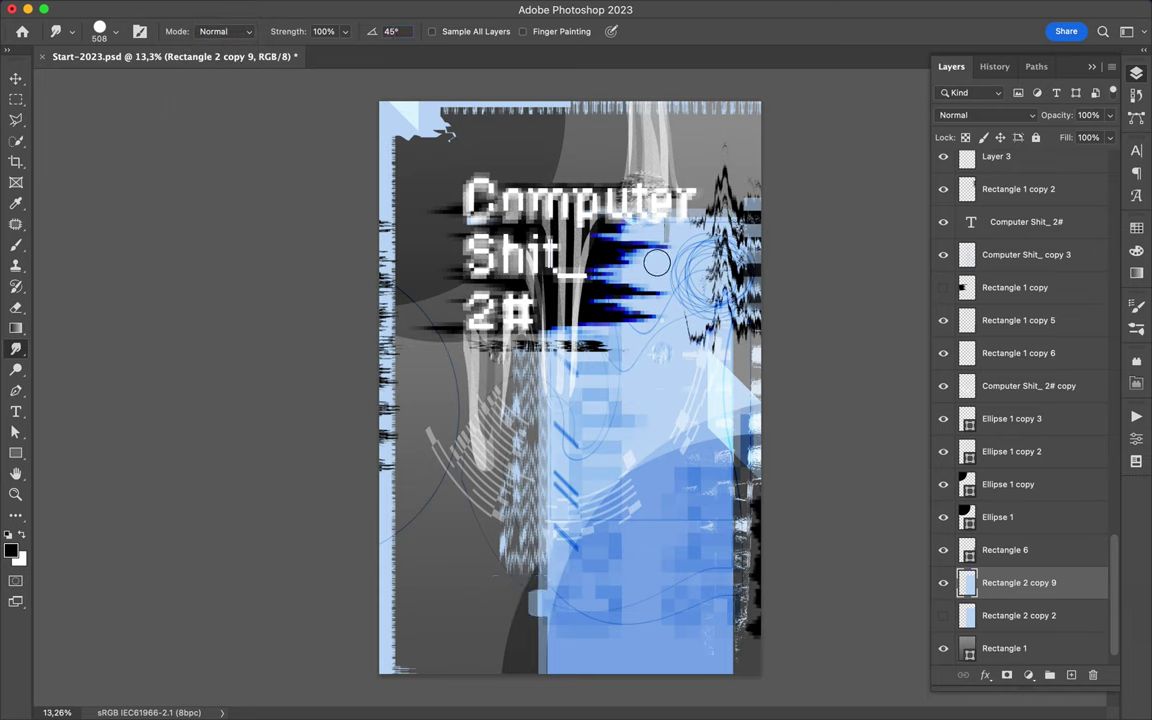
pyautogui.moveTo(541, 364); pyautogui.dragTo(614, 362)
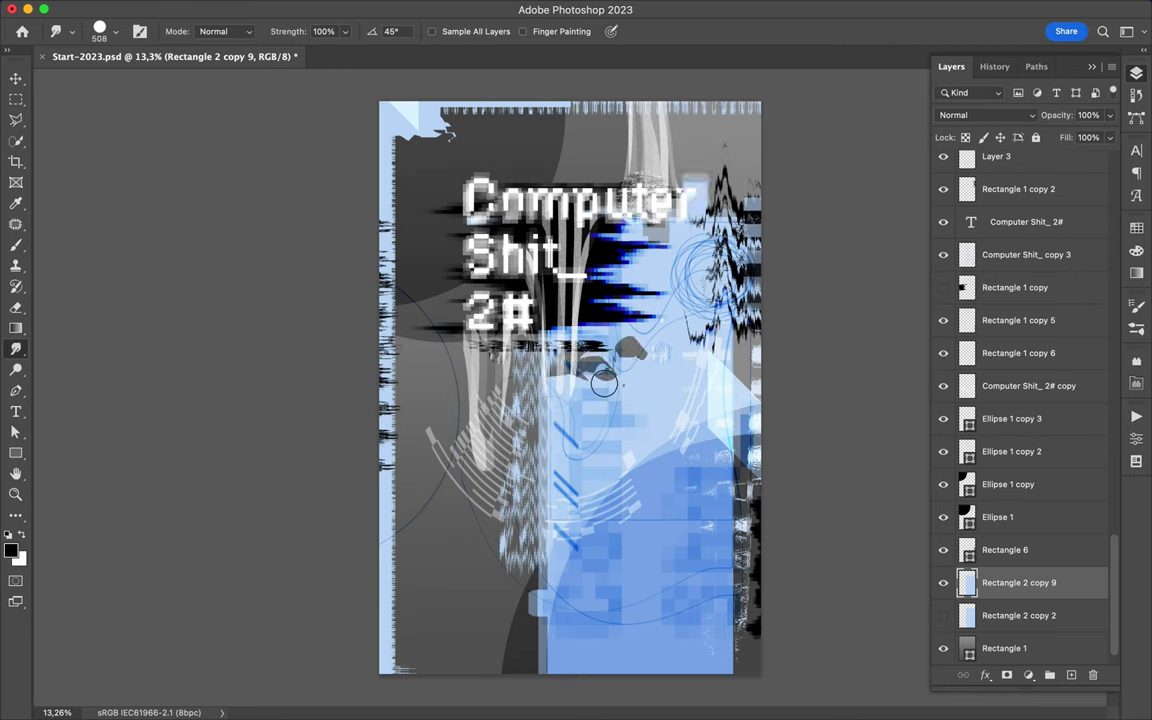
pyautogui.scroll(3, 634, 367)
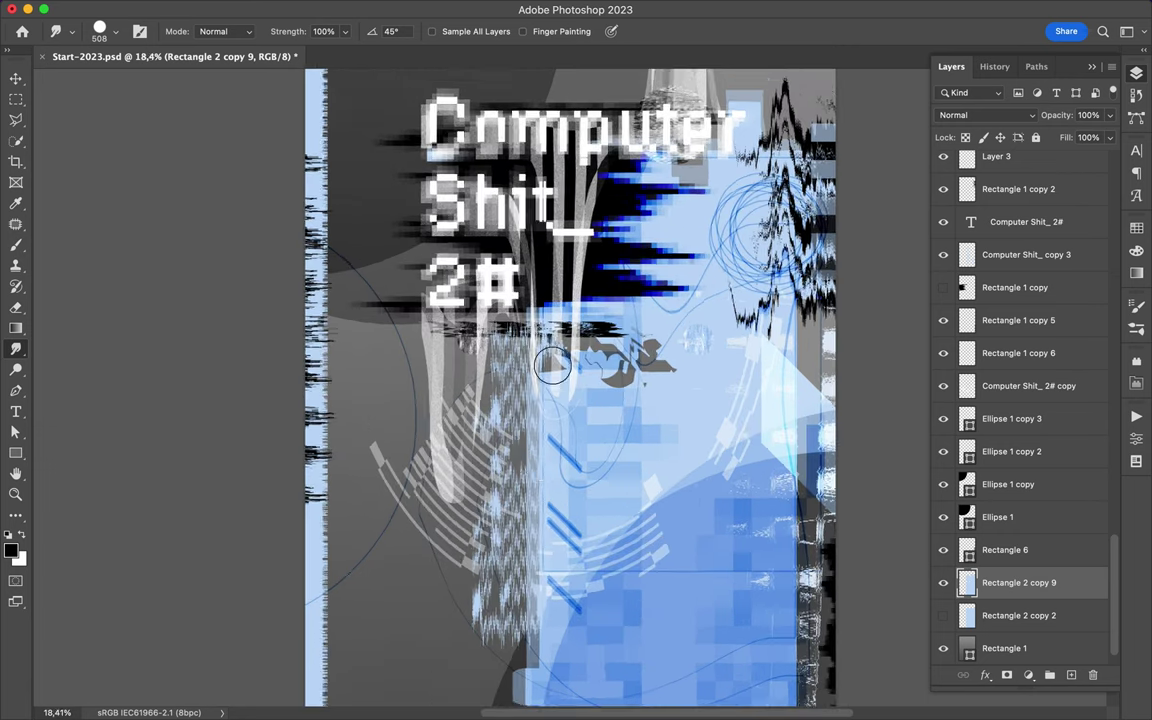
pyautogui.moveTo(520, 443); pyautogui.dragTo(507, 420)
pyautogui.moveTo(523, 470); pyautogui.dragTo(578, 515)
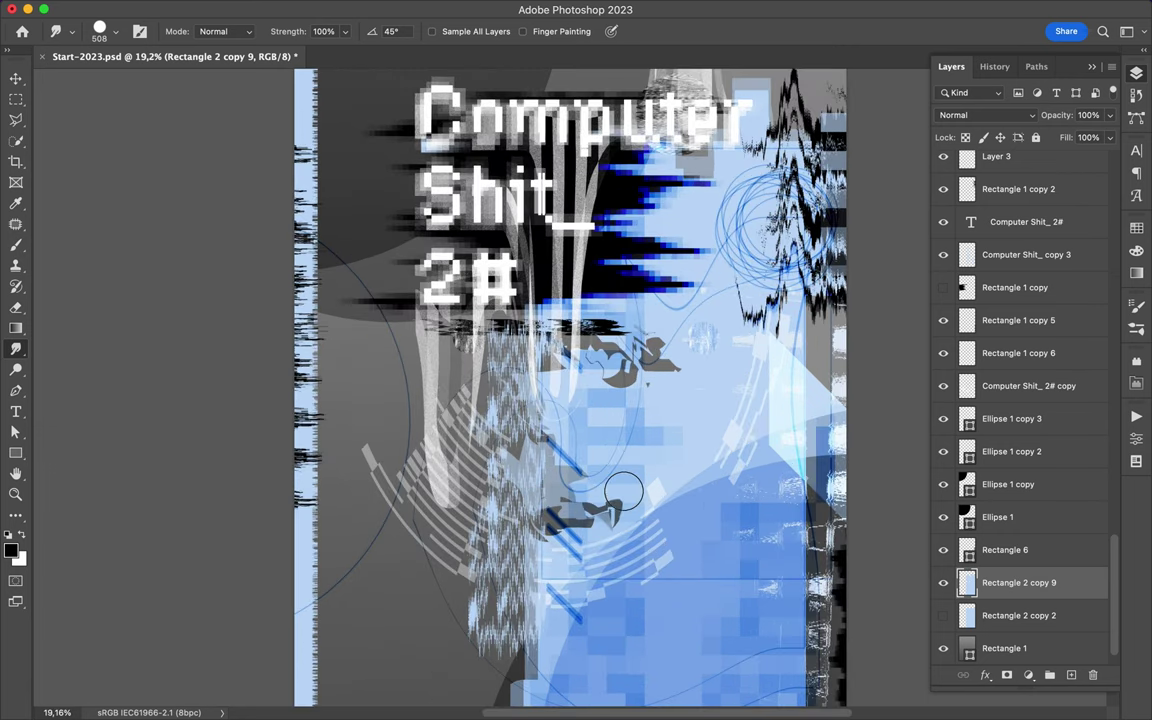
pyautogui.scroll(-3, 571, 377)
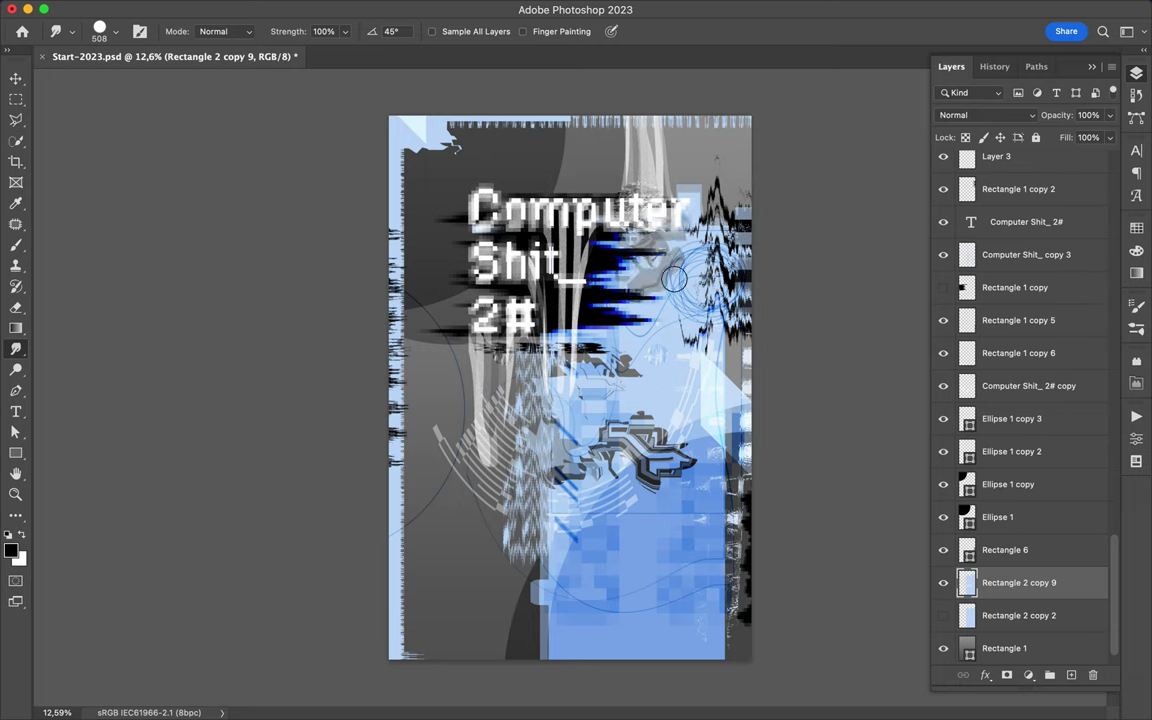
# Delete the Rectangle 2 copy strip on the left edge and select Rectangle 1 copy 2
pyautogui.press('v')
pyautogui.click(376, 180)
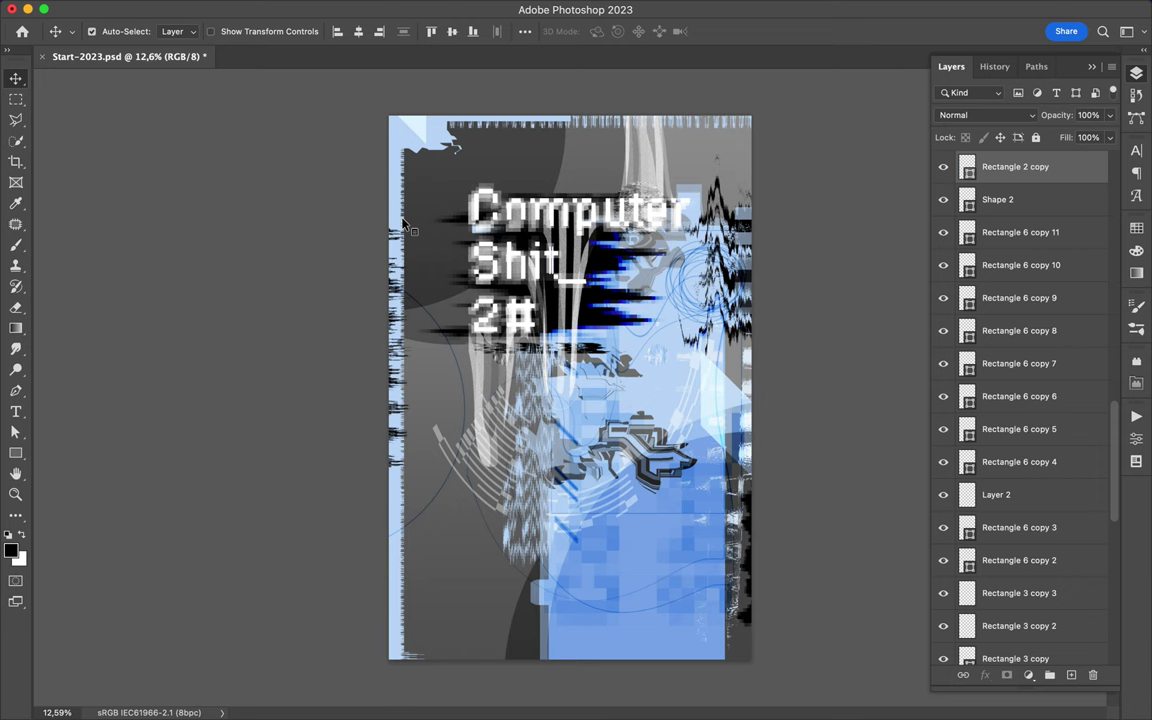
pyautogui.press('BackSpace')
pyautogui.press('r')
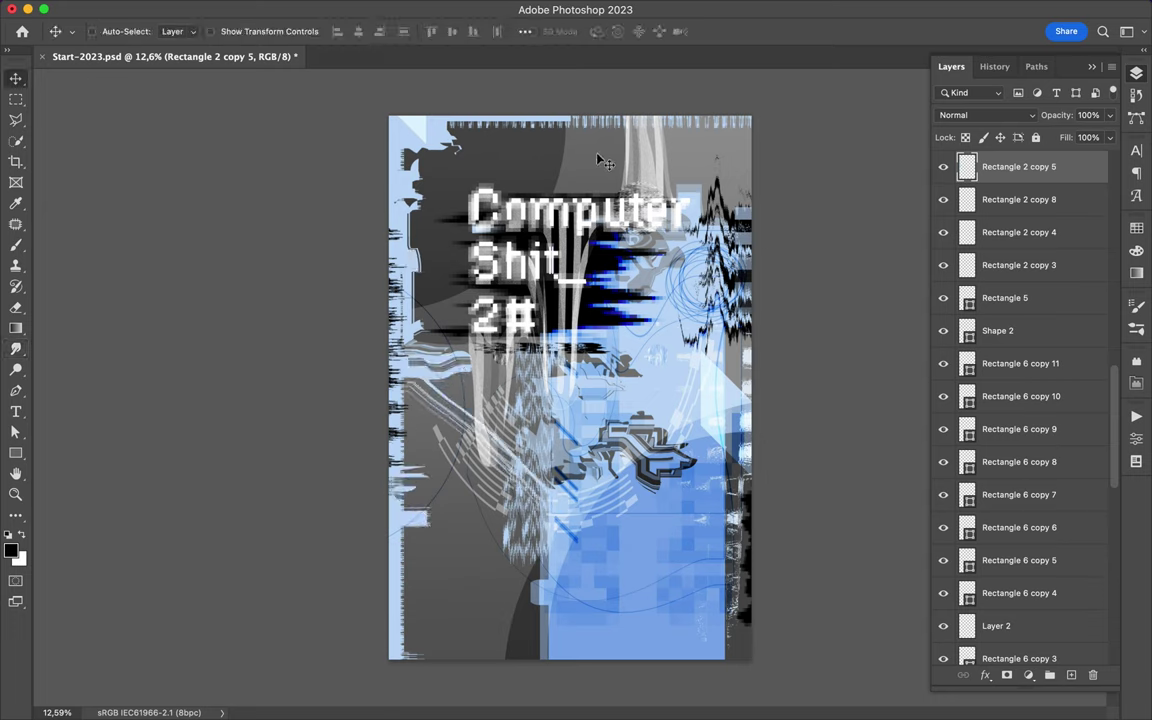
pyautogui.keyDown('super'); pyautogui.click(657, 188); pyautogui.keyUp('super')
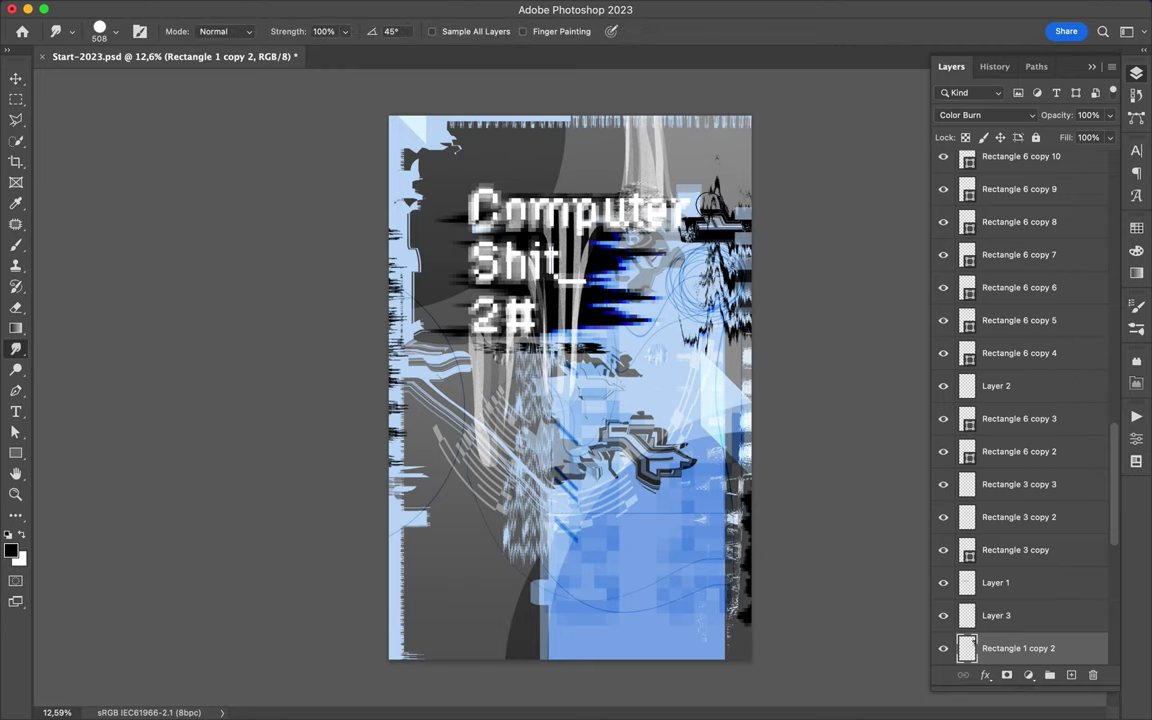
pyautogui.click(16, 369)
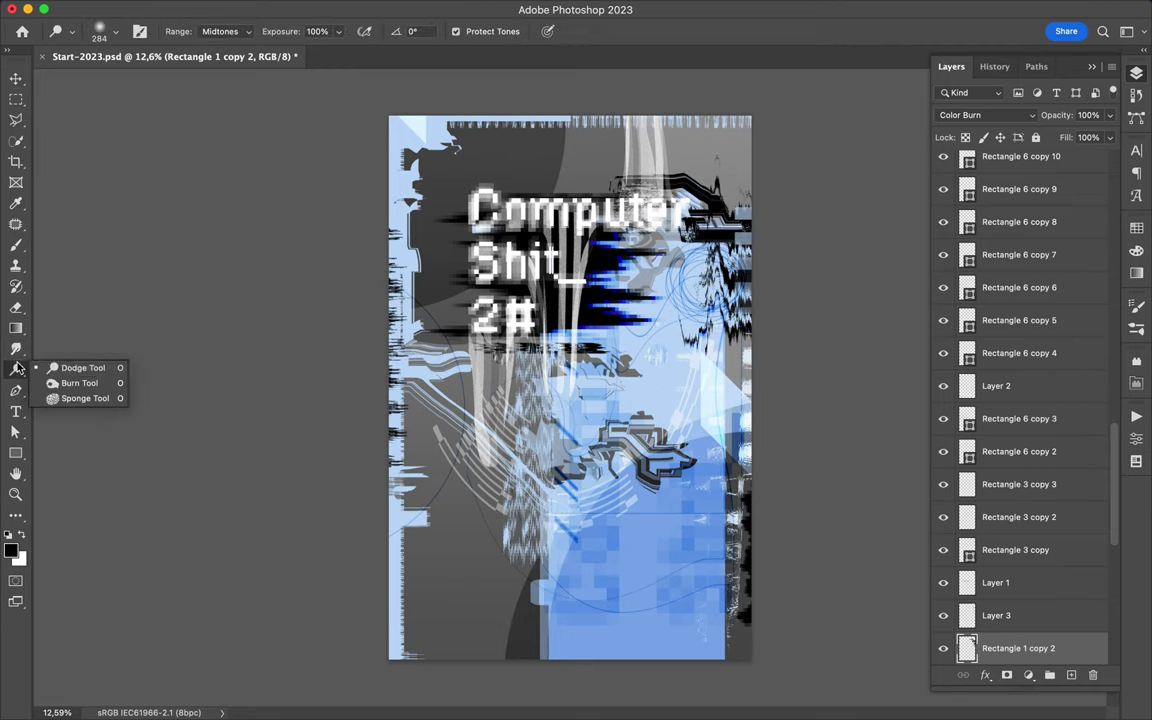
# Content-aware move a patch of the dark band above the title up and to the left
pyautogui.click(65, 398)
pyautogui.scroll(3, 707, 195)
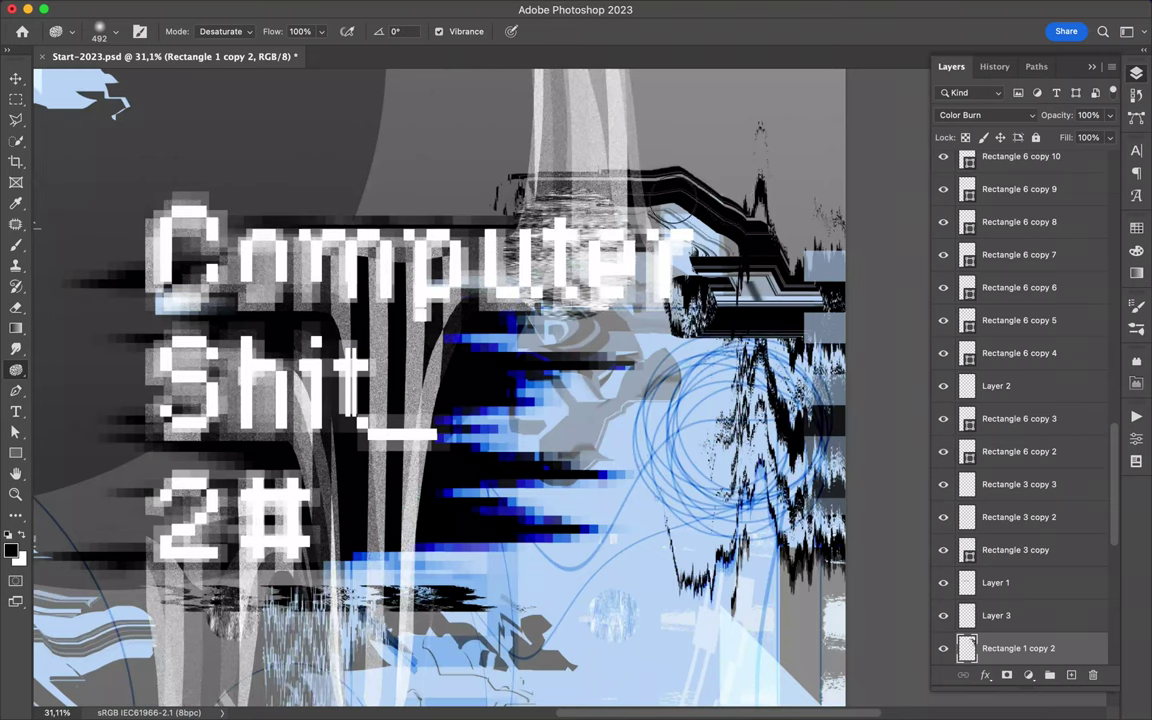
pyautogui.click(16, 369)
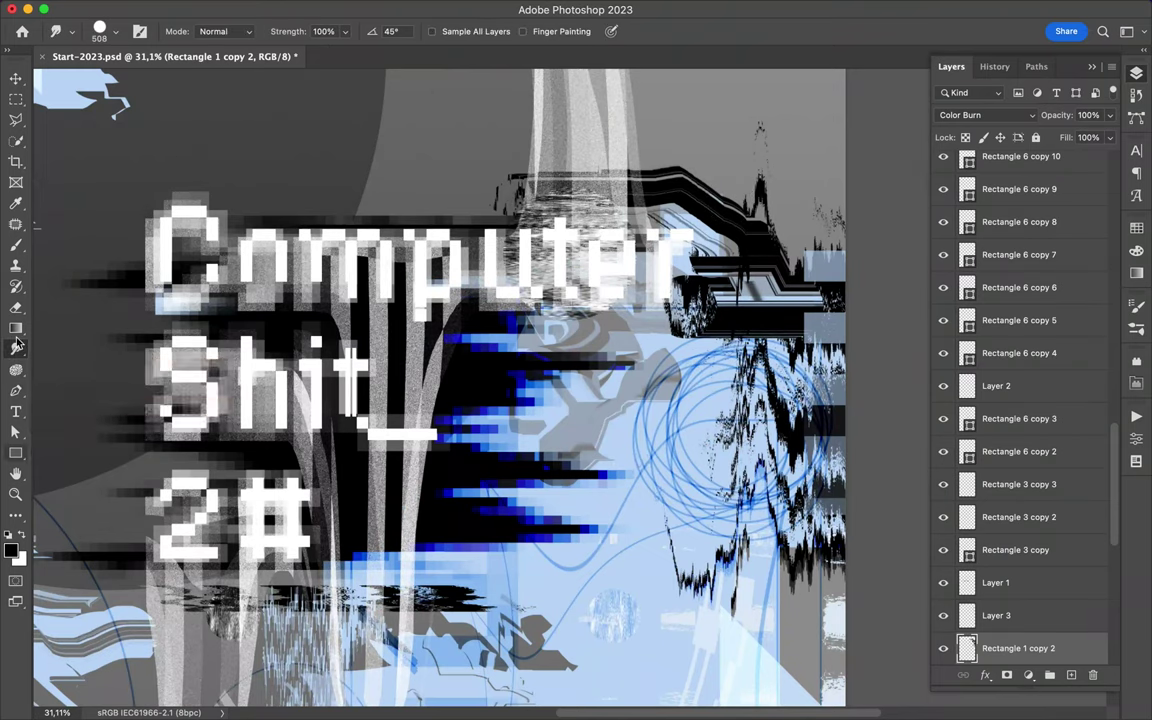
pyautogui.click(16, 224)
pyautogui.click(75, 272)
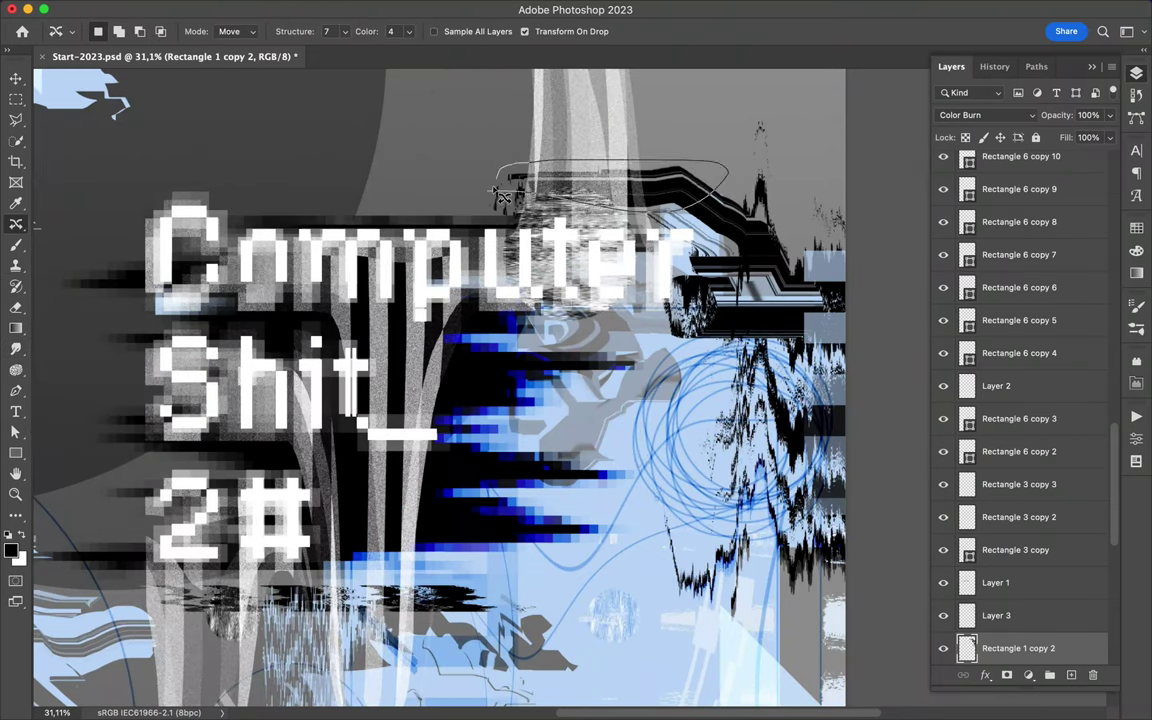
pyautogui.moveTo(502, 197); pyautogui.dragTo(380, 145)
pyautogui.scroll(-2, 450, 160)
pyautogui.press('Return')
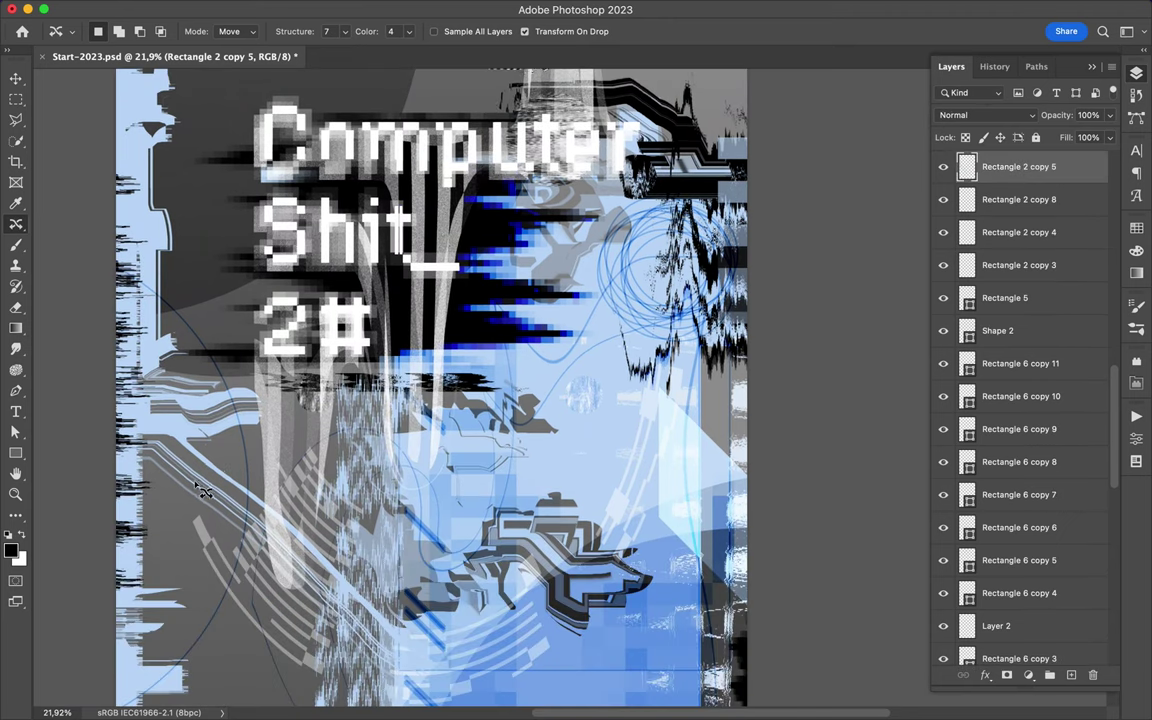
# Try moving a duplicate of the title layer down, then undo it
pyautogui.scroll(-2, 291, 505)
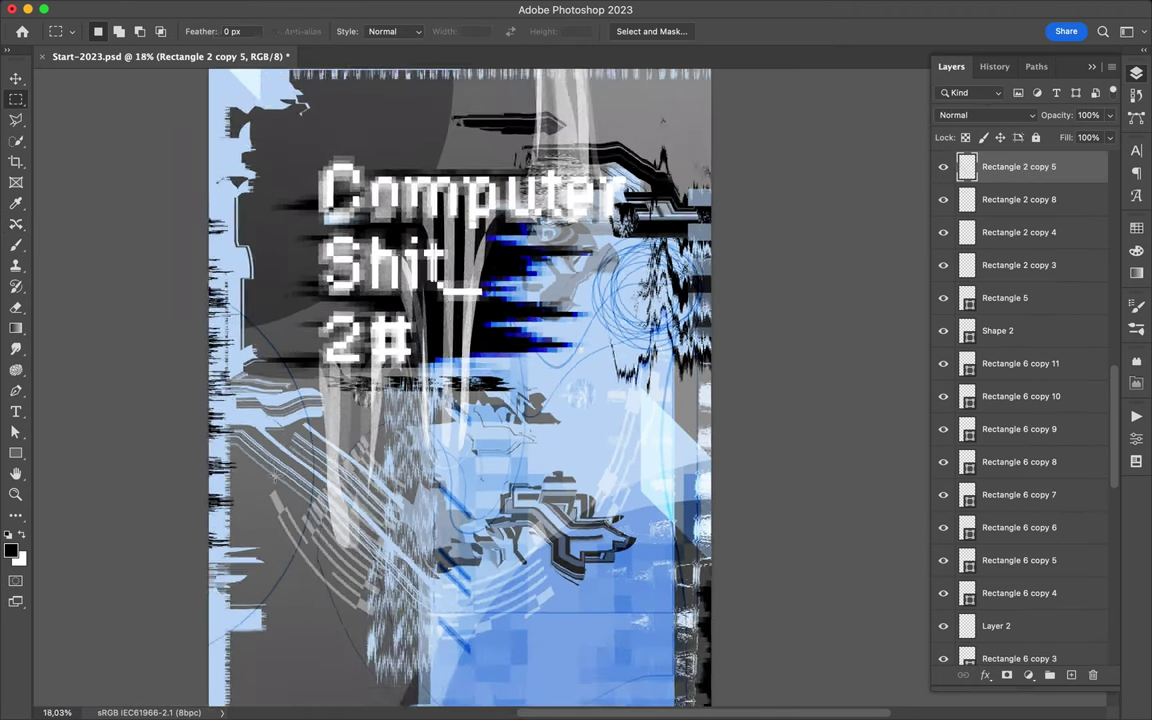
pyautogui.press('v')
pyautogui.rightClick(727, 143)
pyautogui.rightClick(1010, 166)
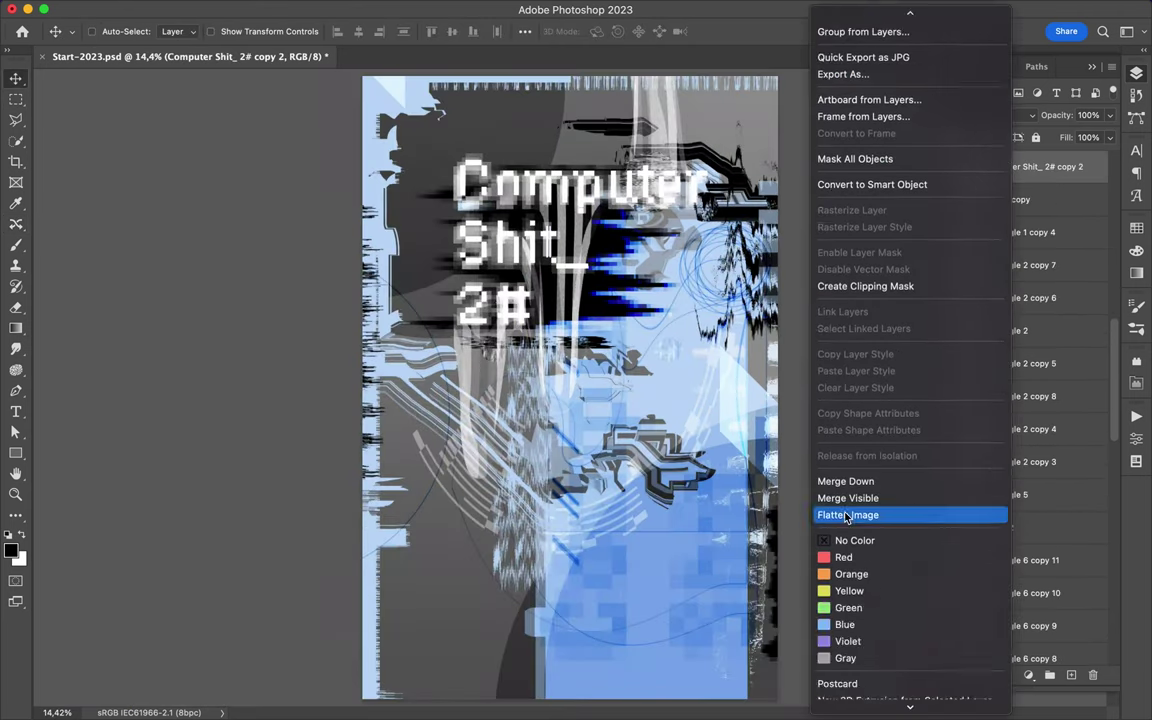
pyautogui.press('Escape')
pyautogui.moveTo(623, 173); pyautogui.dragTo(625, 228)
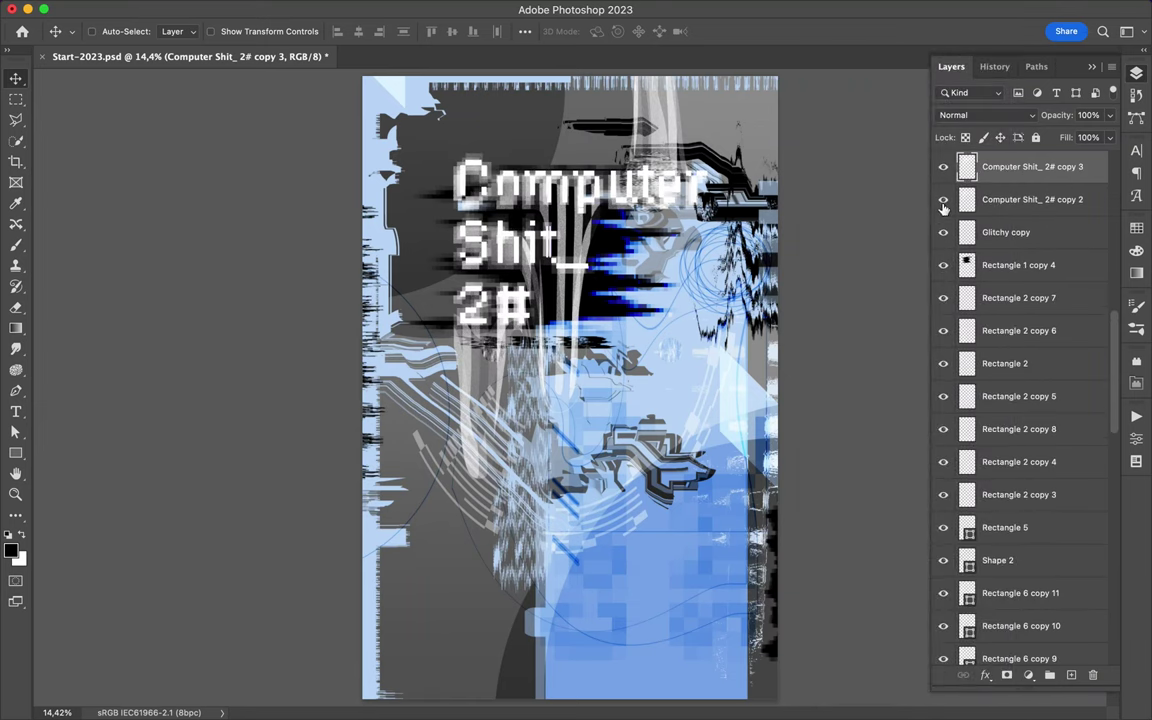
pyautogui.hotkey('ctrl', 'z')
# Select the Computer Shit_ 2# text layer for smudging
pyautogui.click(1050, 265)
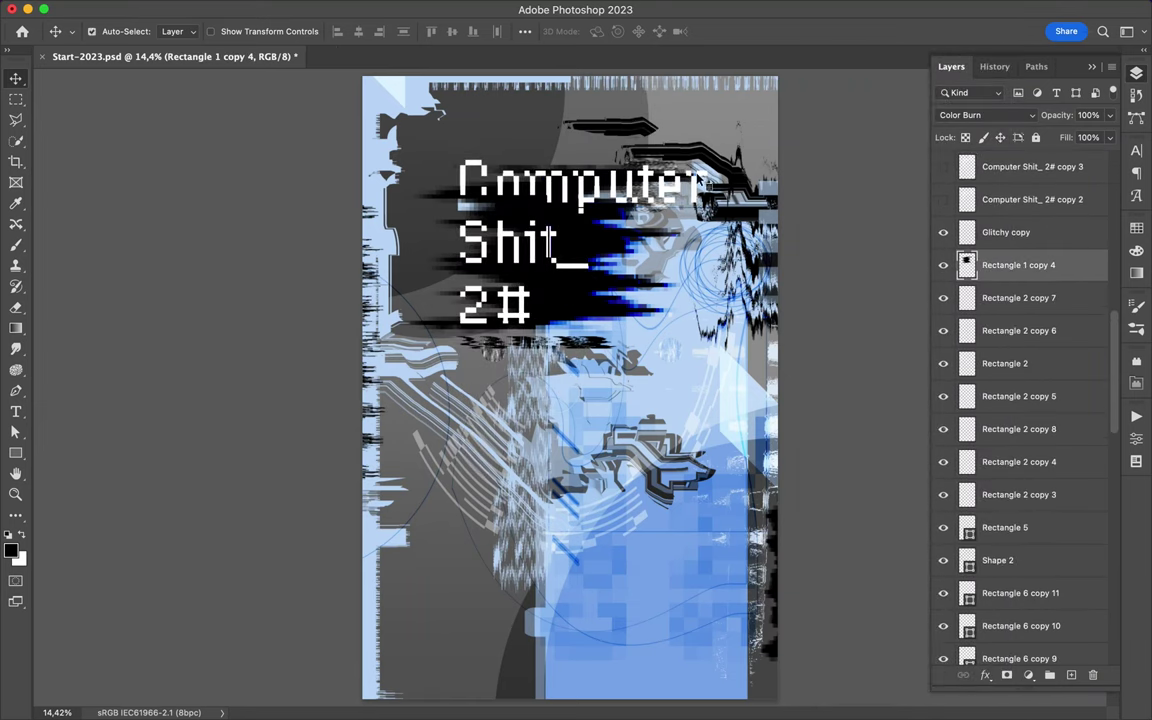
pyautogui.scroll(-2, 1052, 210)
pyautogui.scroll(3, 1020, 300)
pyautogui.scroll(3, 1020, 300)
pyautogui.click(1018, 293)
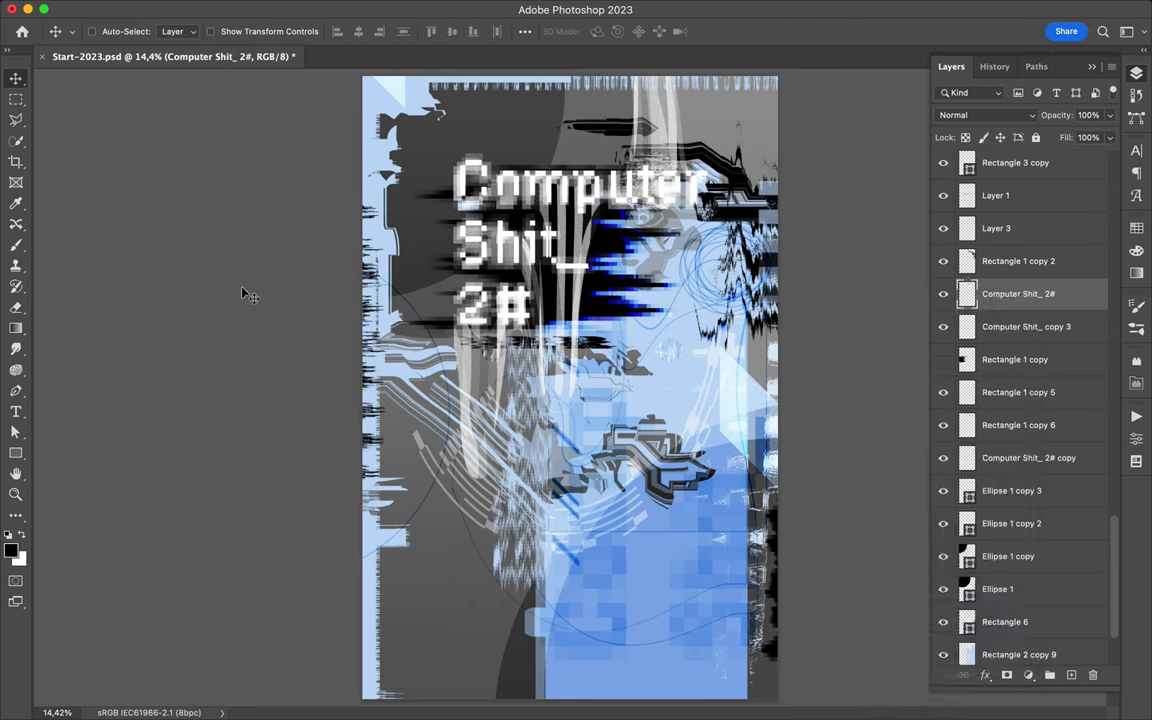
pyautogui.click(15, 348)
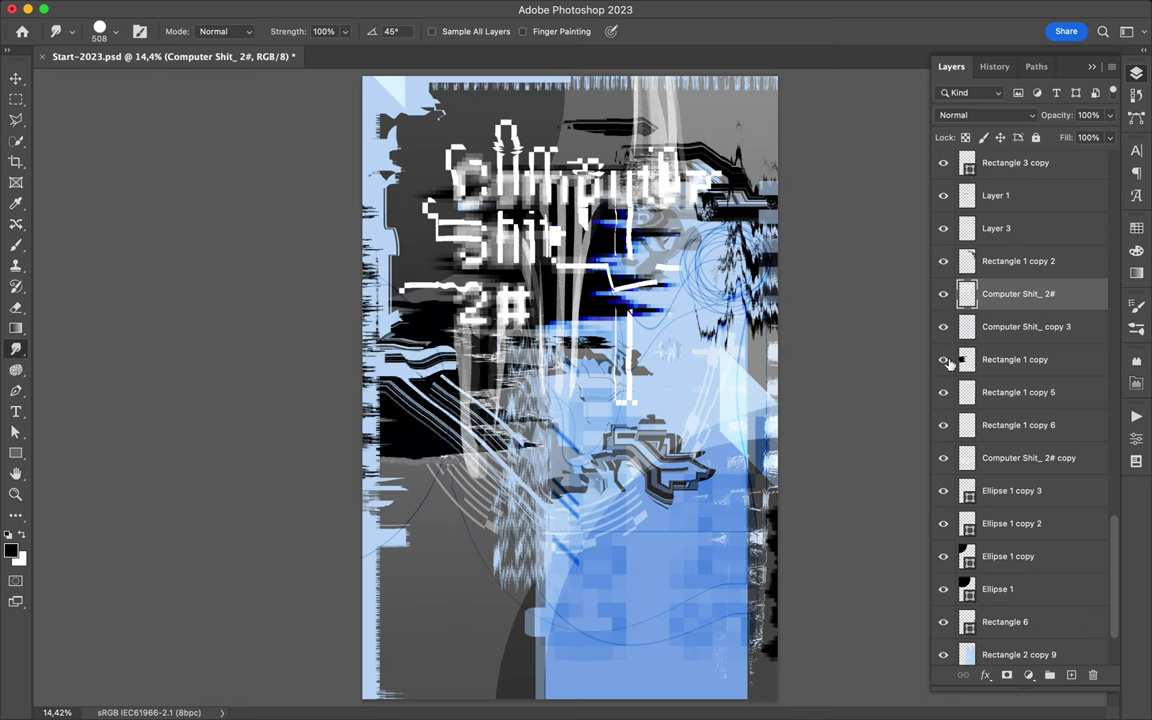
# Alt-drag a copy of Ellipse 1 copy 3 up toward the title, then zoom out
pyautogui.scroll(10, 1000, 365)
pyautogui.scroll(10, 1000, 365)
pyautogui.scroll(10, 1003, 362)
pyautogui.scroll(-10, 1003, 362)
pyautogui.scroll(-10, 1003, 362)
pyautogui.press('v')
pyautogui.click(665, 588)
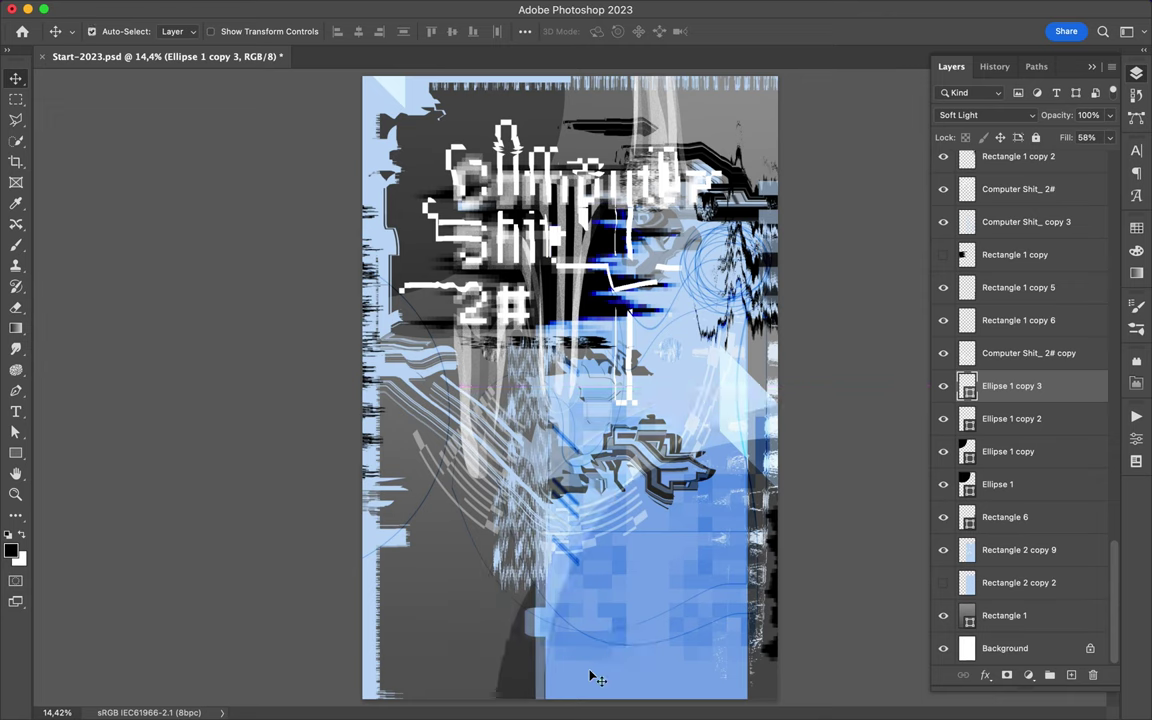
pyautogui.moveTo(668, 681)
pyautogui.mouseDown()
pyautogui.moveTo(323, 245)
pyautogui.moveTo(557, 153)
pyautogui.mouseUp()
pyautogui.hotkey('ctrl', '-')
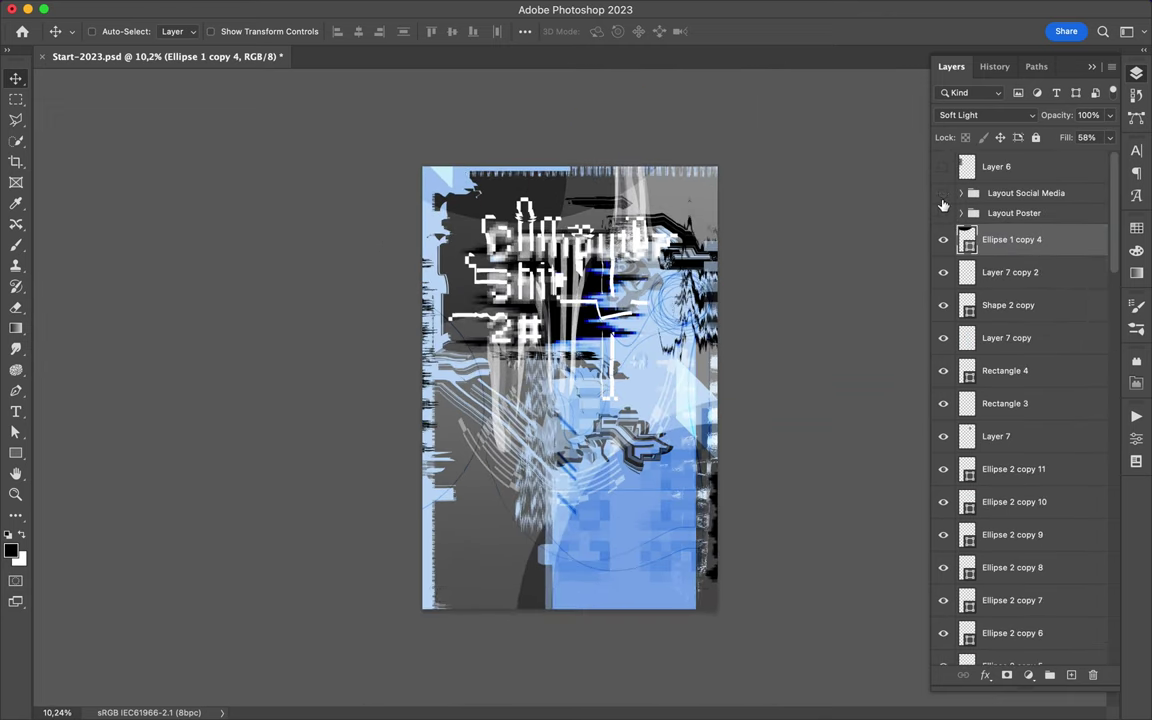
pyautogui.click(943, 193)
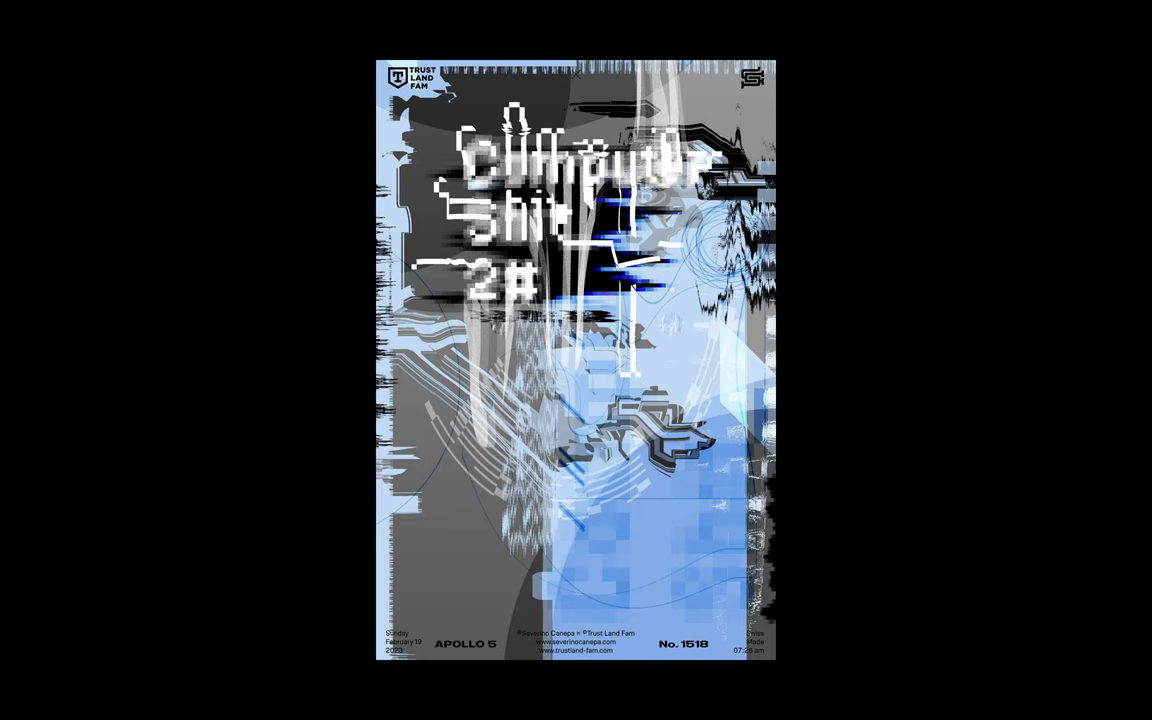